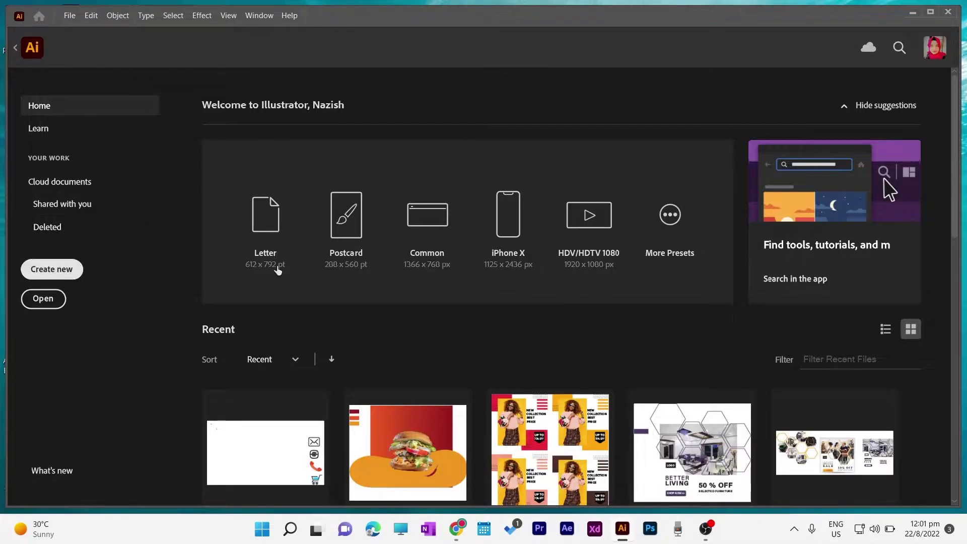
# Step: Create a new landscape A4 document and begin placing an image
pyautogui.click(674, 213)
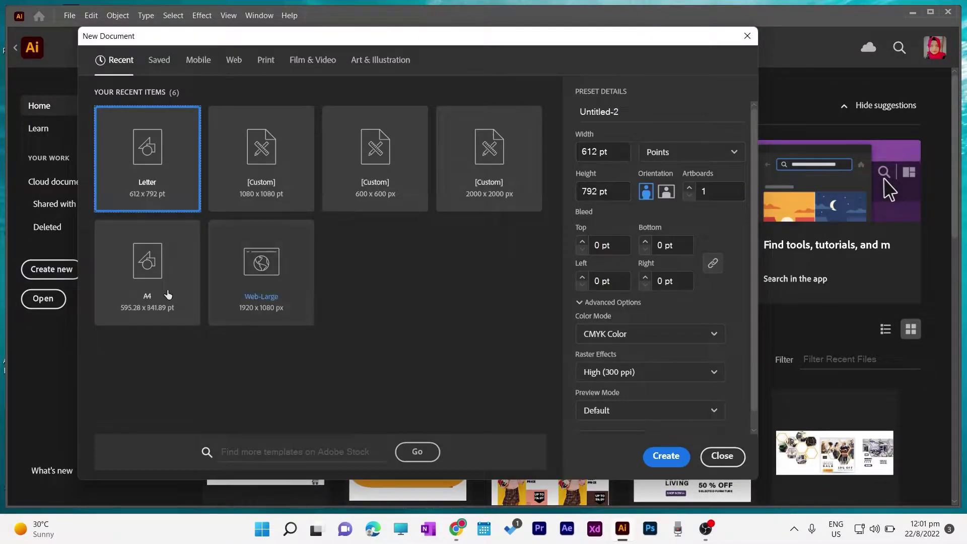
pyautogui.click(145, 254)
pyautogui.click(666, 192)
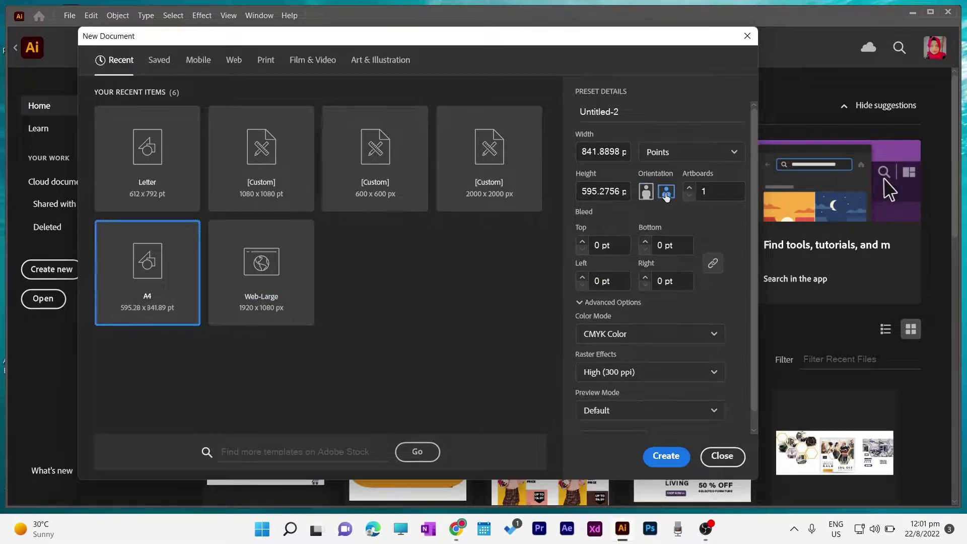
pyautogui.click(685, 465)
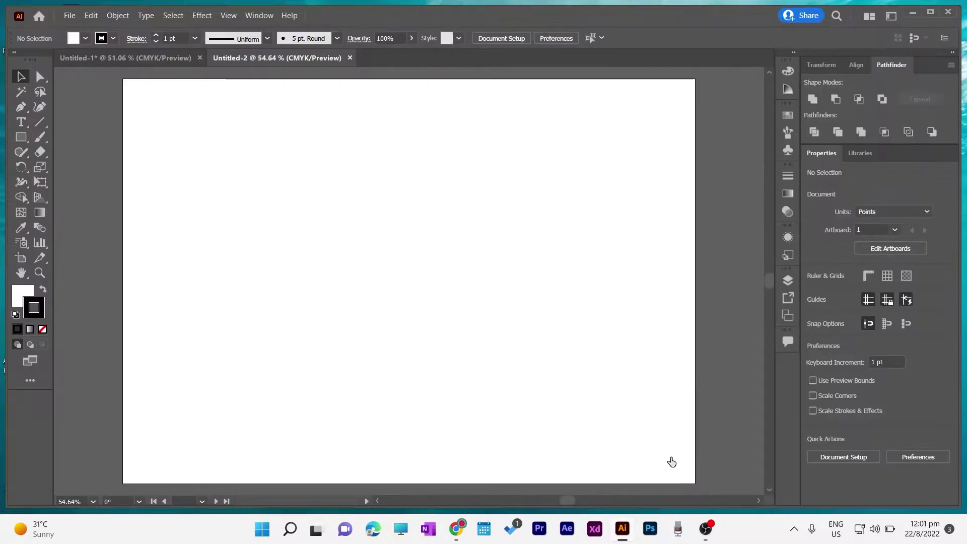
pyautogui.click(70, 17)
# Step: Place the woman photo on the artboard and enlarge it to about 573 by 382 pt
pyautogui.click(94, 231)
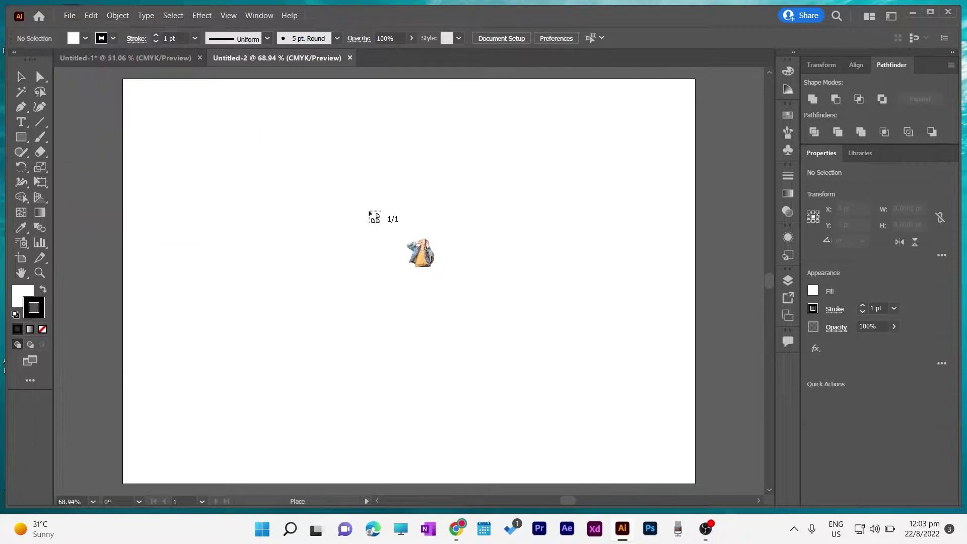
pyautogui.click(368, 210)
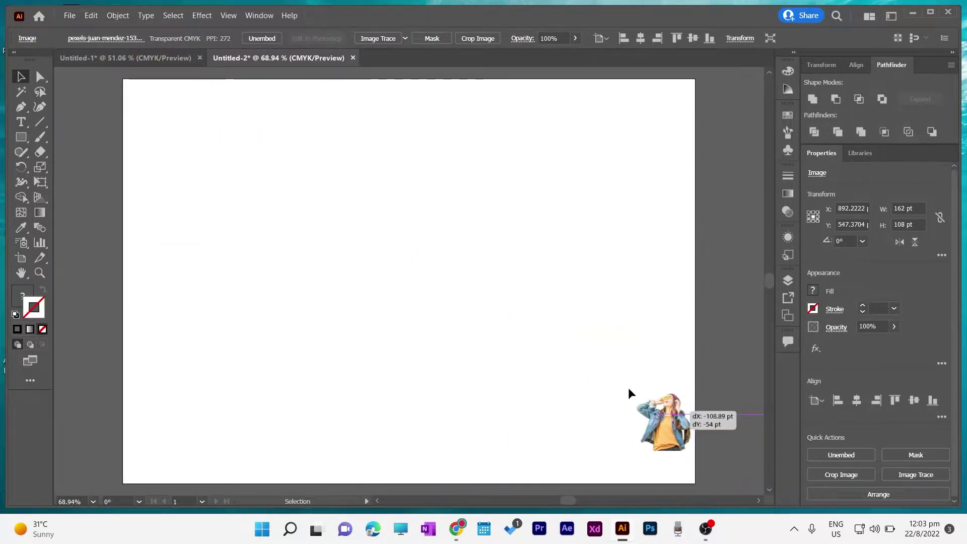
pyautogui.moveTo(368, 210); pyautogui.dragTo(628, 393)
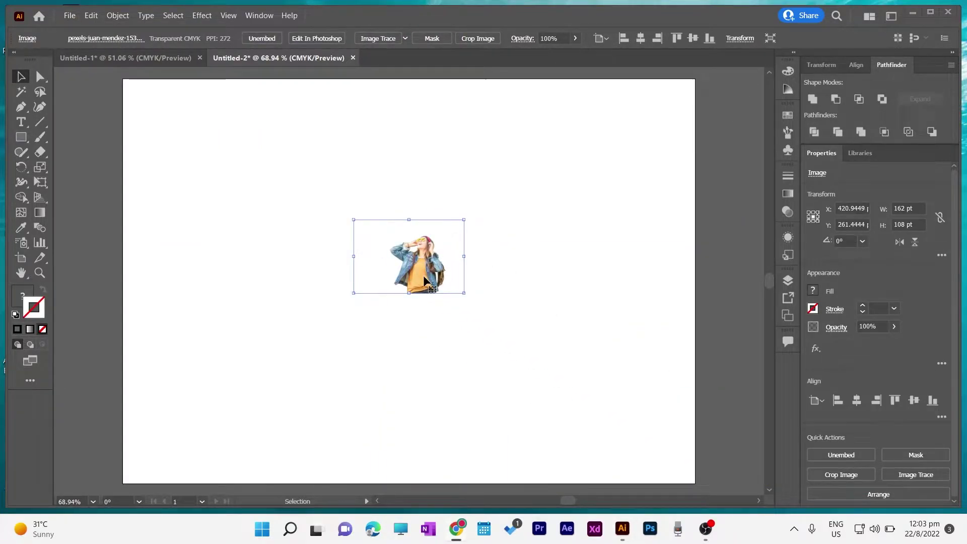
pyautogui.moveTo(419, 263)
pyautogui.mouseDown()
pyautogui.moveTo(254, 230)
pyautogui.moveTo(399, 252)
pyautogui.mouseUp()
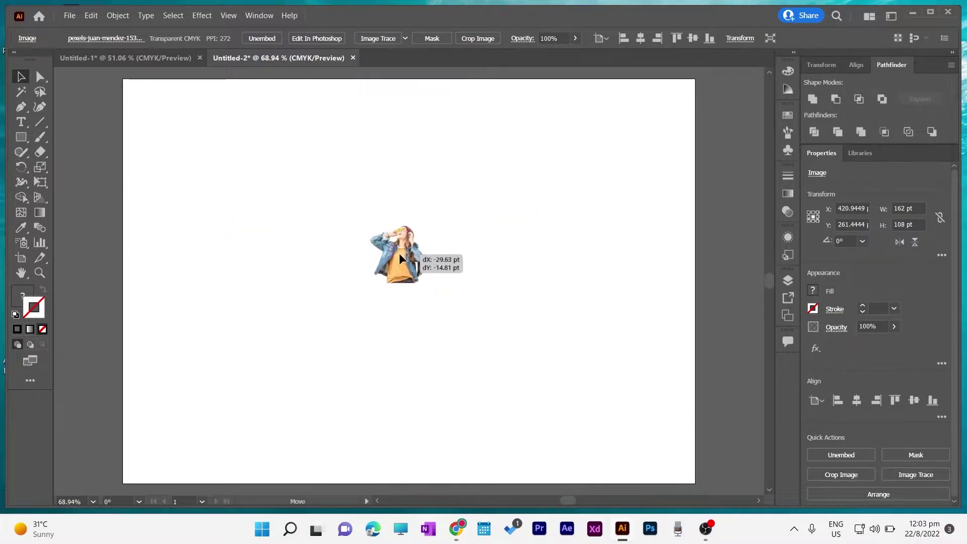
pyautogui.moveTo(442, 209); pyautogui.dragTo(576, 122)
pyautogui.moveTo(492, 255)
pyautogui.mouseDown()
pyautogui.moveTo(382, 318)
pyautogui.moveTo(368, 314)
pyautogui.mouseUp()
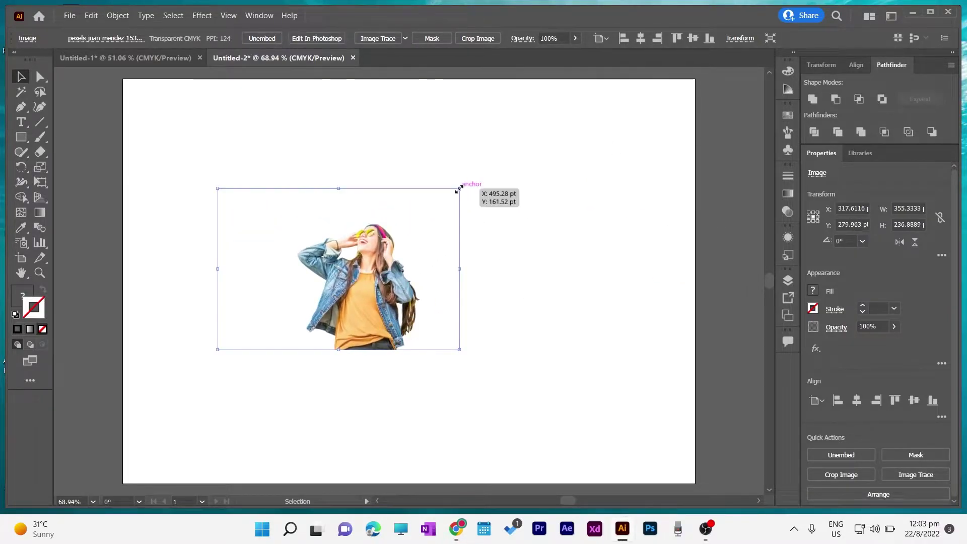
pyautogui.moveTo(458, 188); pyautogui.dragTo(607, 91)
pyautogui.moveTo(473, 240); pyautogui.dragTo(424, 289)
pyautogui.moveTo(555, 143); pyautogui.dragTo(604, 112)
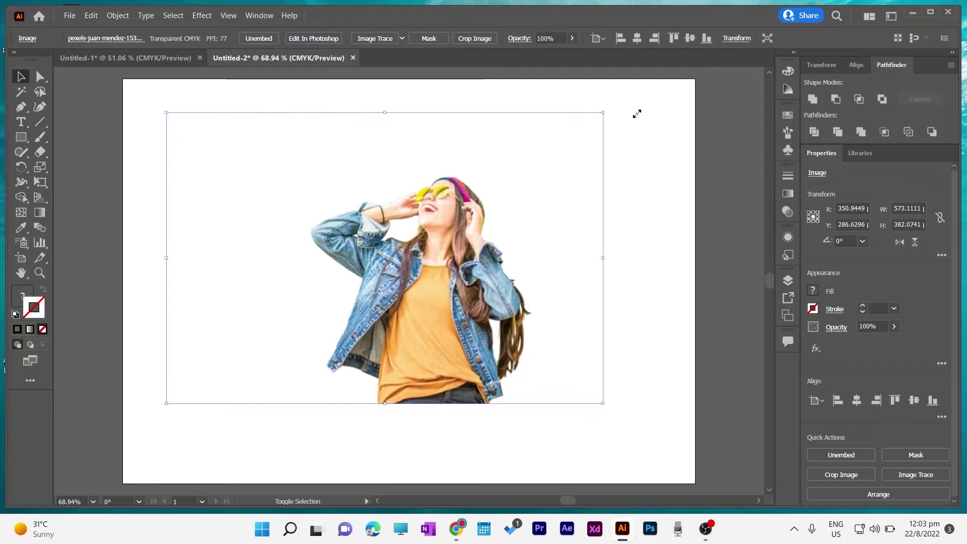
# Step: Crop the empty space above, left and right of the woman and apply the crop
pyautogui.click(470, 38)
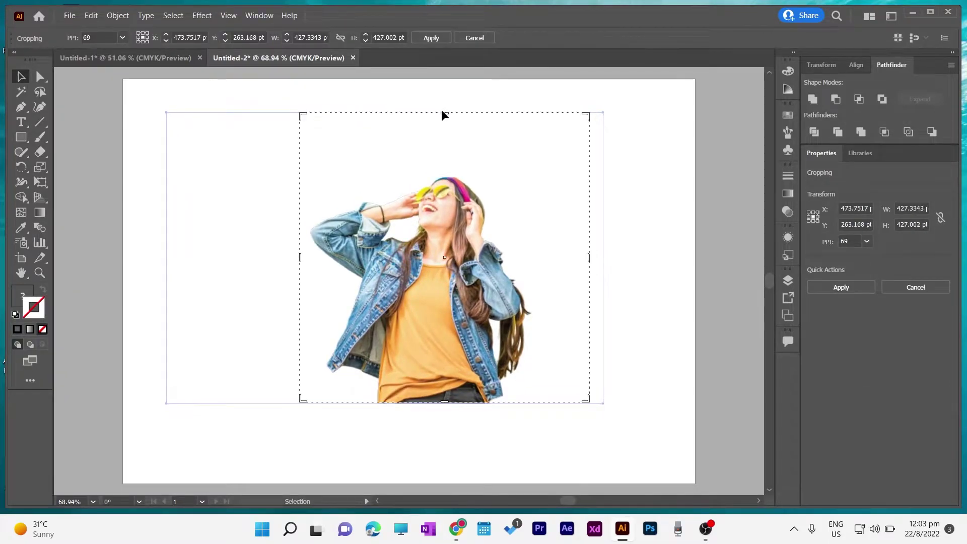
pyautogui.moveTo(443, 115); pyautogui.dragTo(434, 175)
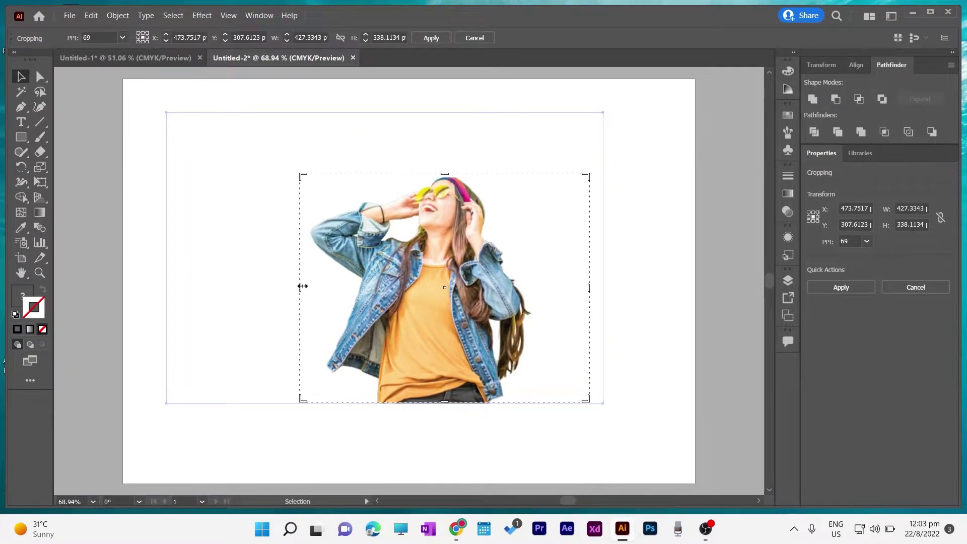
pyautogui.moveTo(302, 286); pyautogui.dragTo(306, 286)
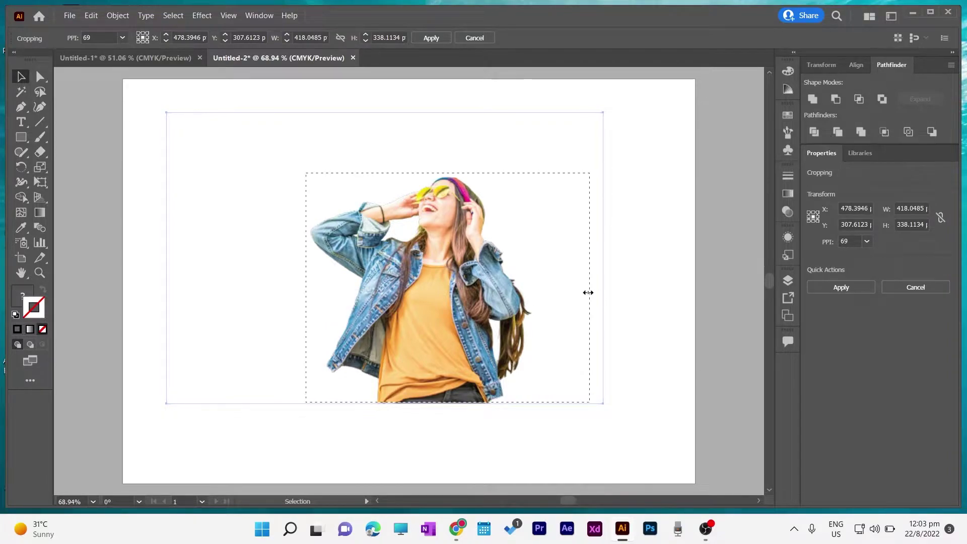
pyautogui.moveTo(588, 292); pyautogui.dragTo(529, 305)
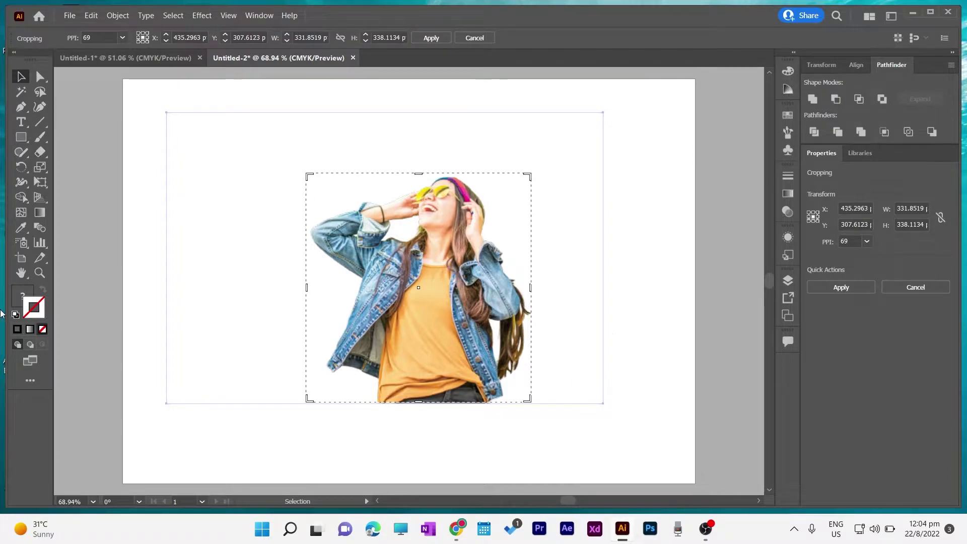
pyautogui.click(427, 34)
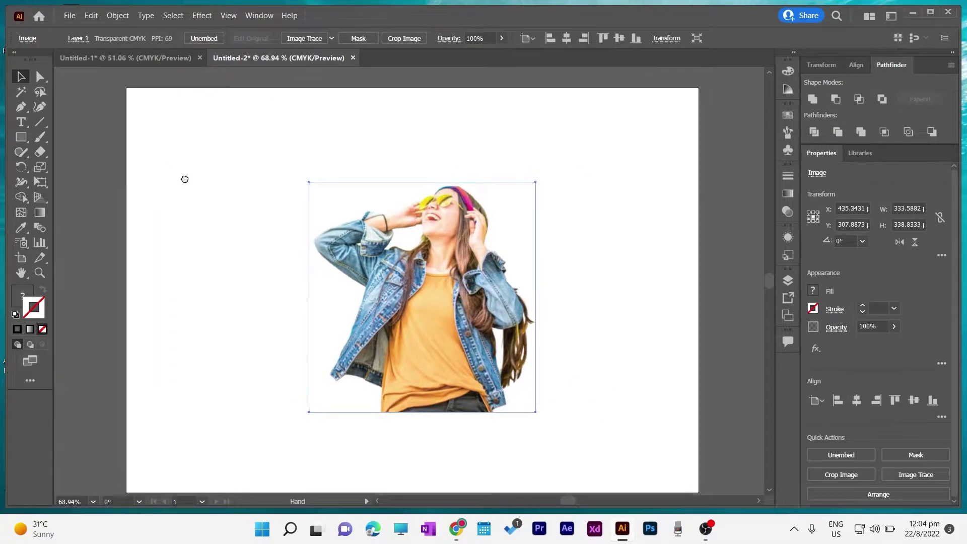
pyautogui.moveTo(171, 154); pyautogui.dragTo(231, 159)
# Step: Draw a small white rectangle beside the artboard
pyautogui.press('m')
pyautogui.moveTo(103, 98)
pyautogui.mouseDown()
pyautogui.moveTo(156, 119)
pyautogui.moveTo(145, 187)
pyautogui.mouseUp()
pyautogui.press('v')
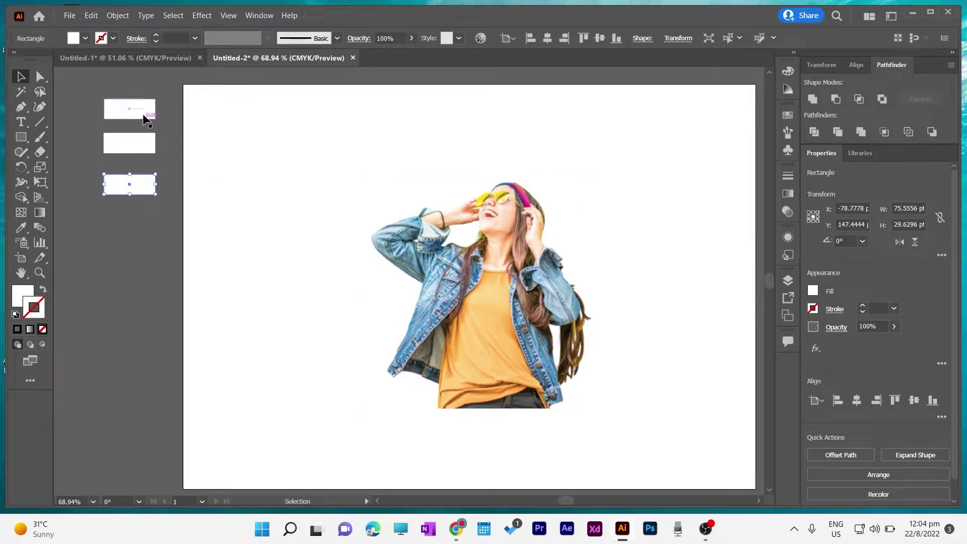
# Step: Fill the three small rectangles with the headband pink, shirt orange and jacket light blue
pyautogui.click(145, 115)
pyautogui.press('i')
pyautogui.click(532, 194)
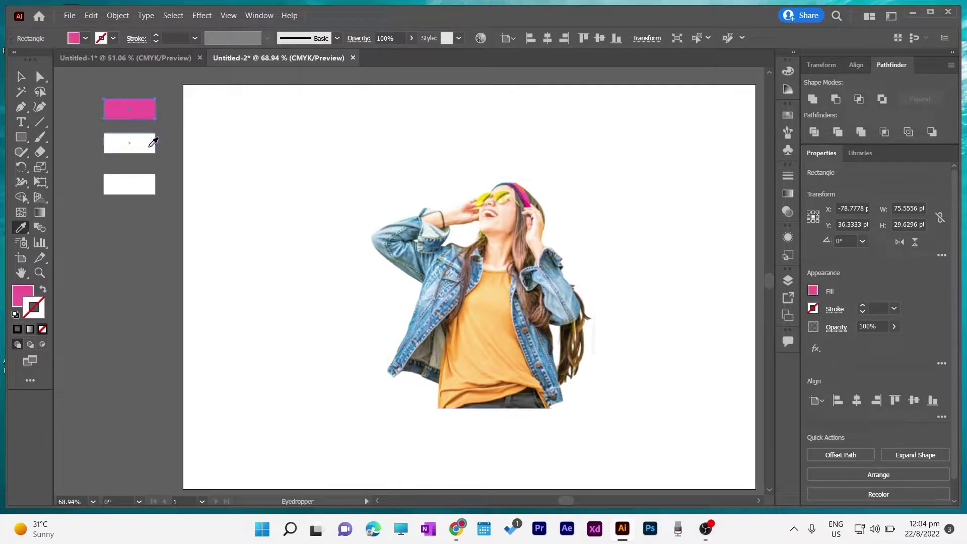
pyautogui.keyDown('ctrl'); pyautogui.click(144, 144); pyautogui.keyUp('ctrl')
pyautogui.click(483, 327)
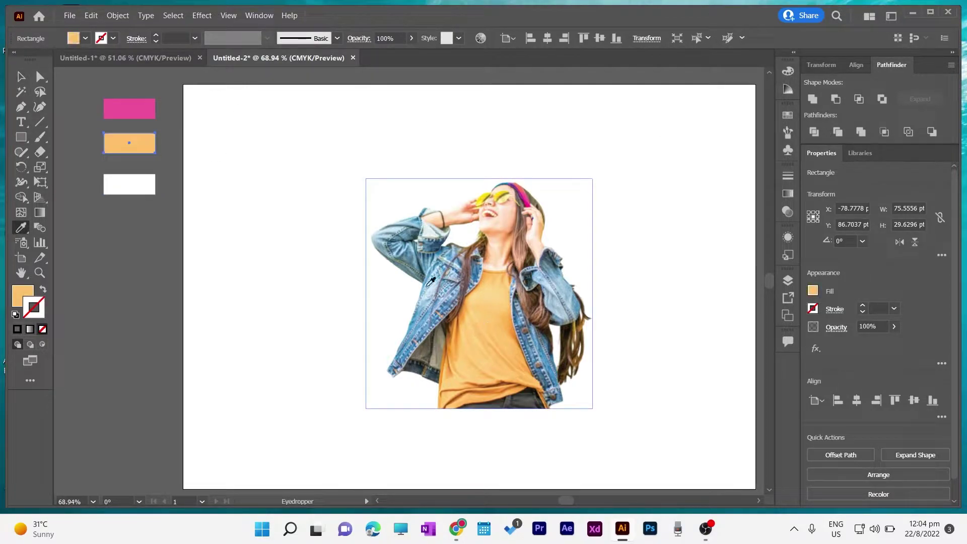
pyautogui.keyDown('ctrl'); pyautogui.click(117, 182); pyautogui.keyUp('ctrl')
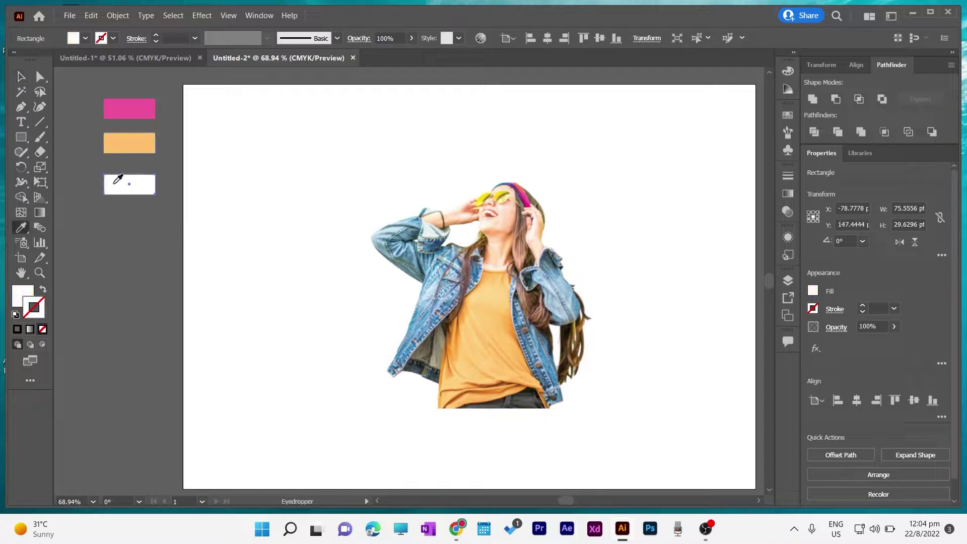
pyautogui.click(539, 345)
# Step: Draw an orange rectangle covering the whole artboard
pyautogui.click(21, 137)
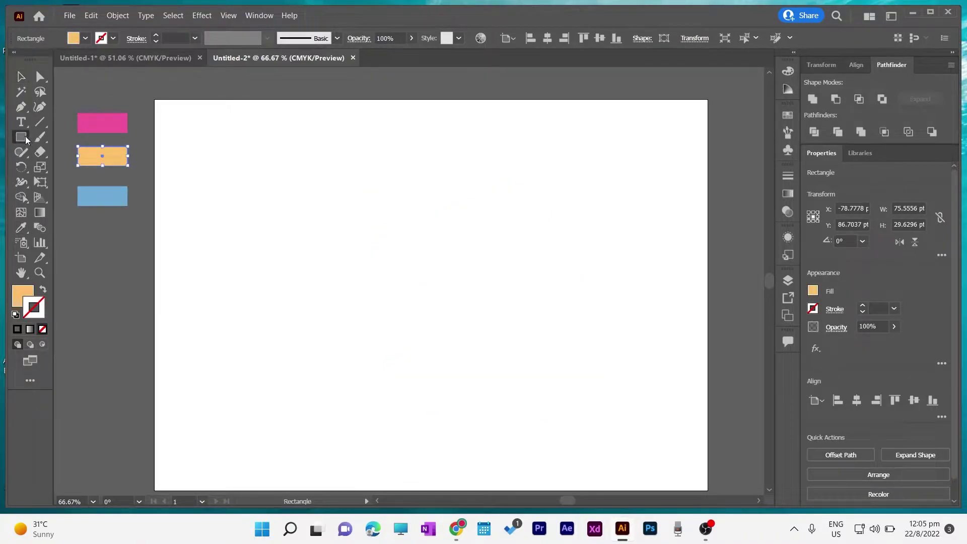
pyautogui.moveTo(155, 98); pyautogui.dragTo(708, 490)
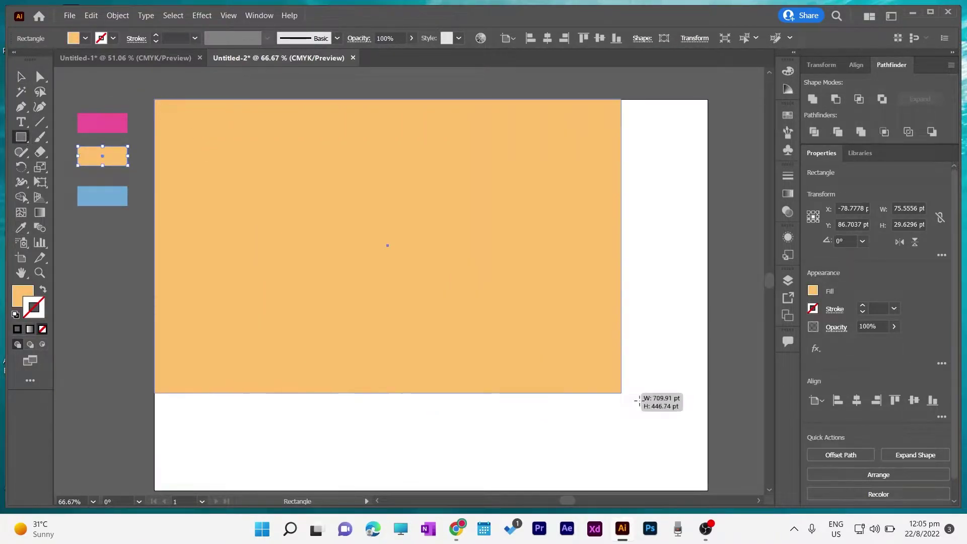
pyautogui.press('v')
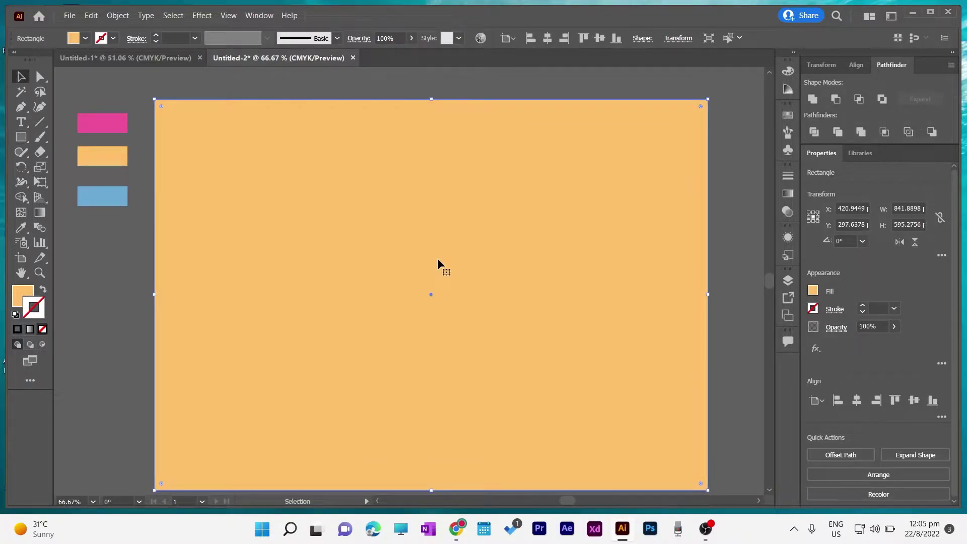
# Step: Add a gradient mesh point at the rectangle's centre and colour it white
pyautogui.press('u')
pyautogui.click(431, 295)
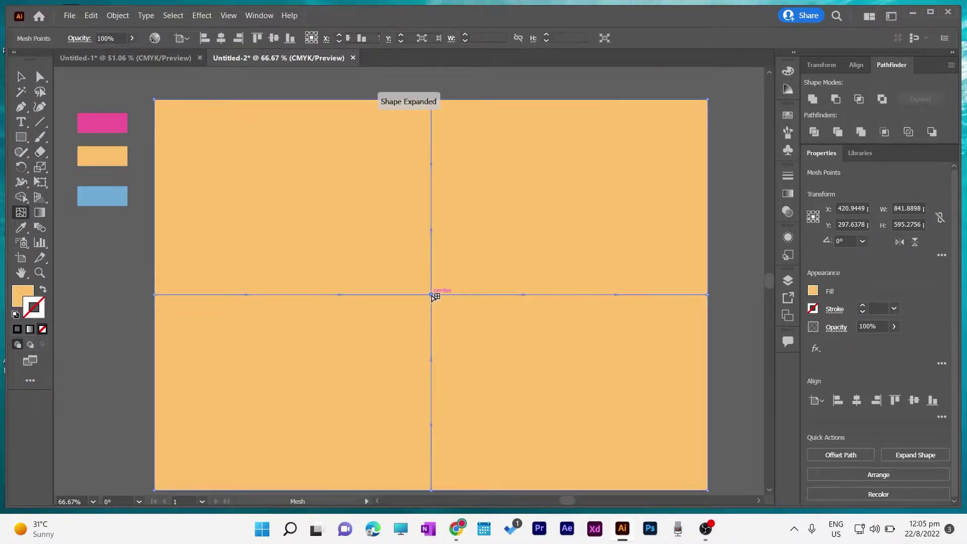
pyautogui.doubleClick(25, 294)
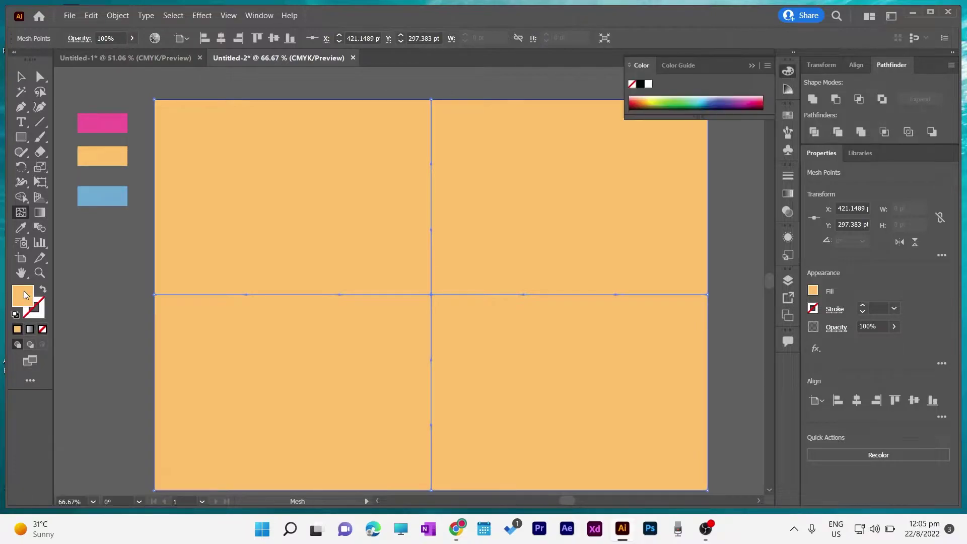
pyautogui.click(355, 176)
pyautogui.moveTo(355, 176); pyautogui.dragTo(318, 162)
pyautogui.click(623, 168)
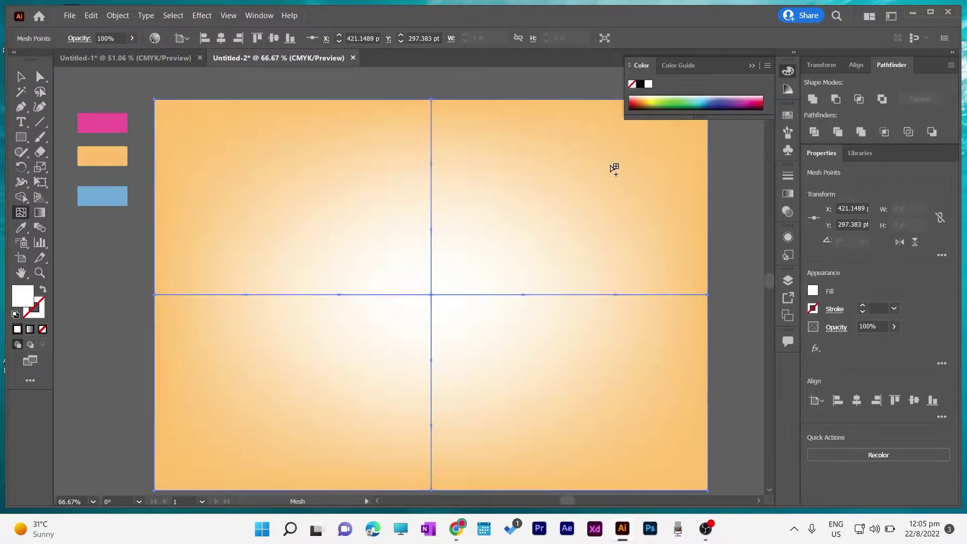
pyautogui.click(750, 65)
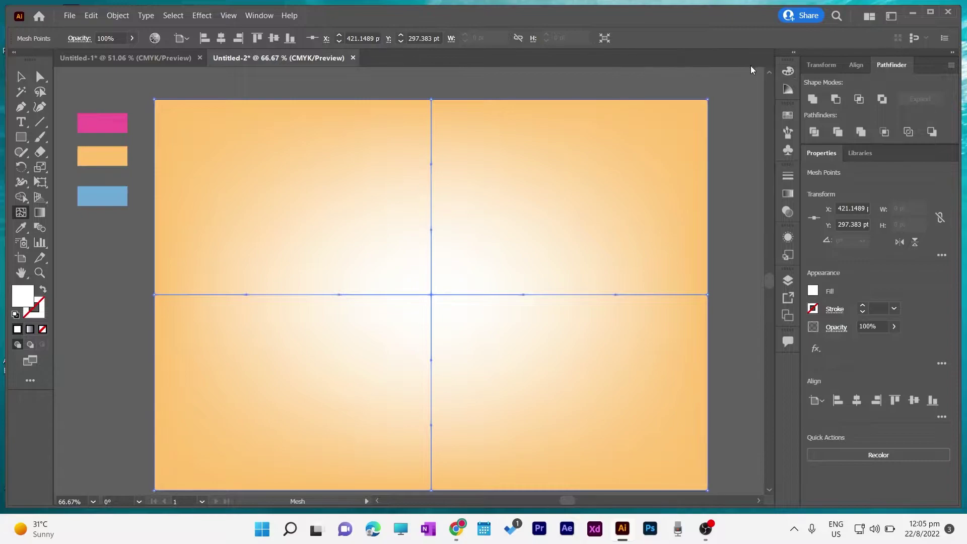
# Step: Draw a pink square outline with a 10 pt stroke near the artboard's top-left
pyautogui.click(103, 131)
pyautogui.press('m')
pyautogui.moveTo(206, 131); pyautogui.dragTo(375, 299)
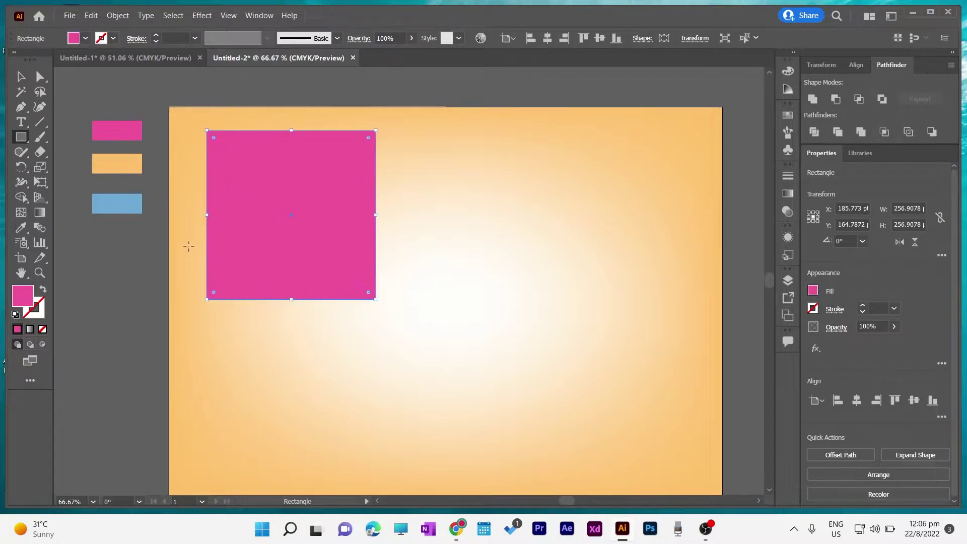
pyautogui.press('v')
pyautogui.click(43, 291)
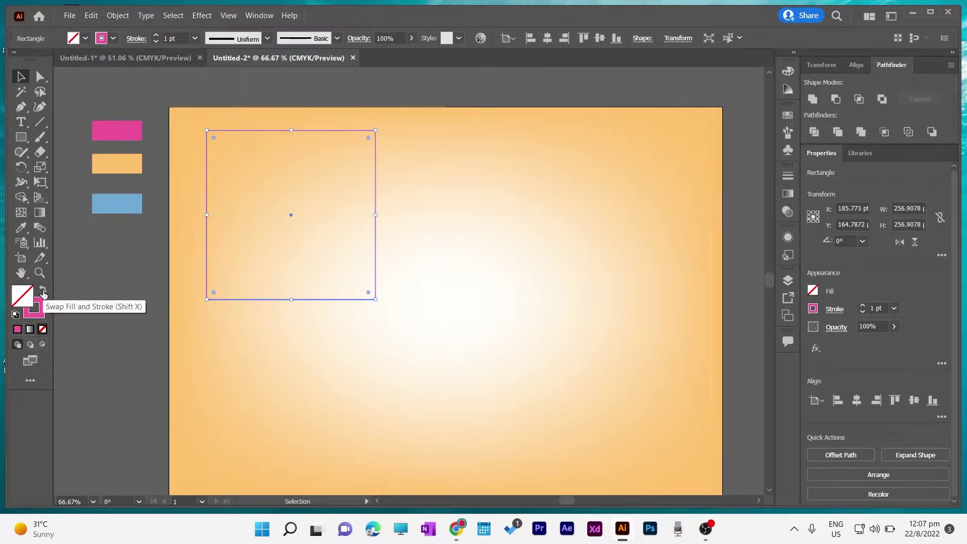
pyautogui.click(155, 35)
pyautogui.click(155, 35)
pyautogui.click(155, 36)
pyautogui.click(156, 35)
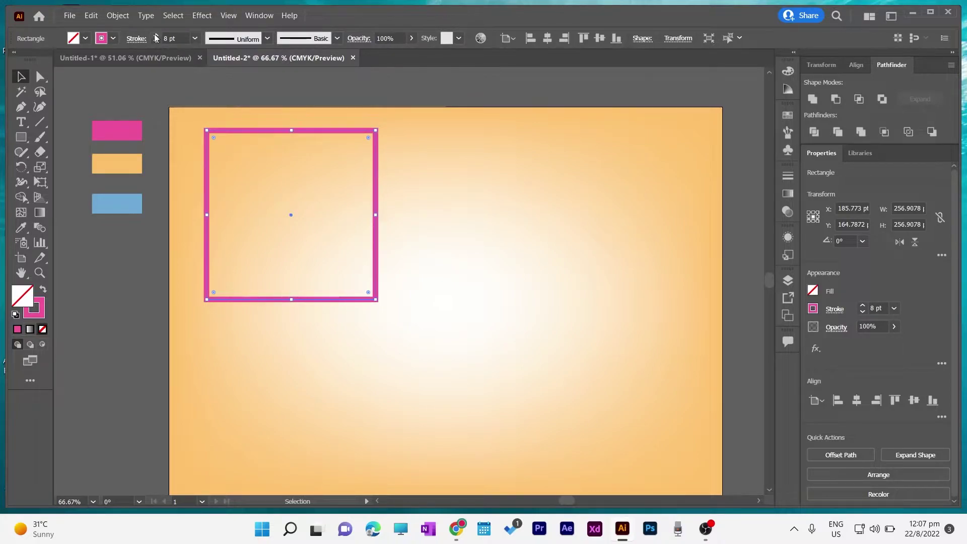
pyautogui.click(156, 35)
pyautogui.click(156, 36)
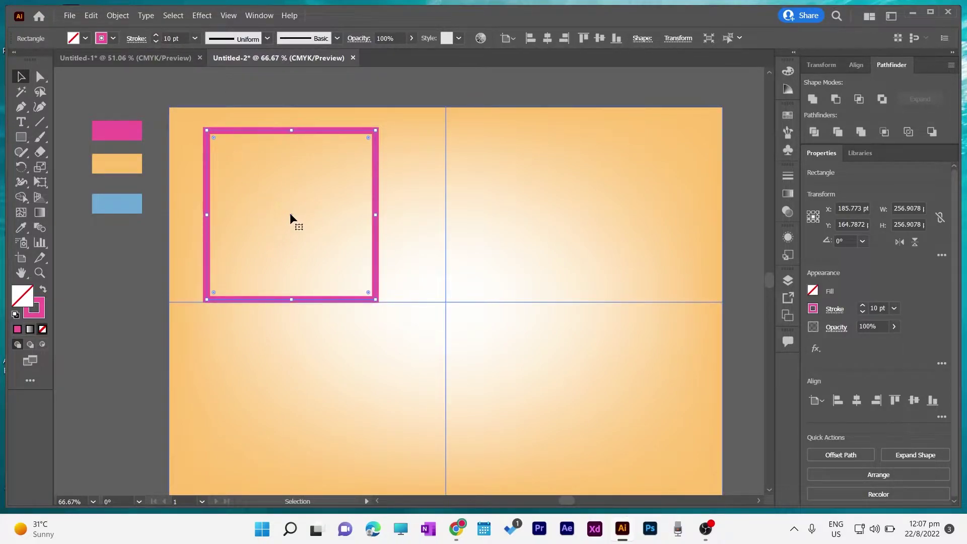
# Step: Add a slightly larger thin-outline copy of the pink square, centred on the thick one
pyautogui.moveTo(289, 213); pyautogui.dragTo(292, 167)
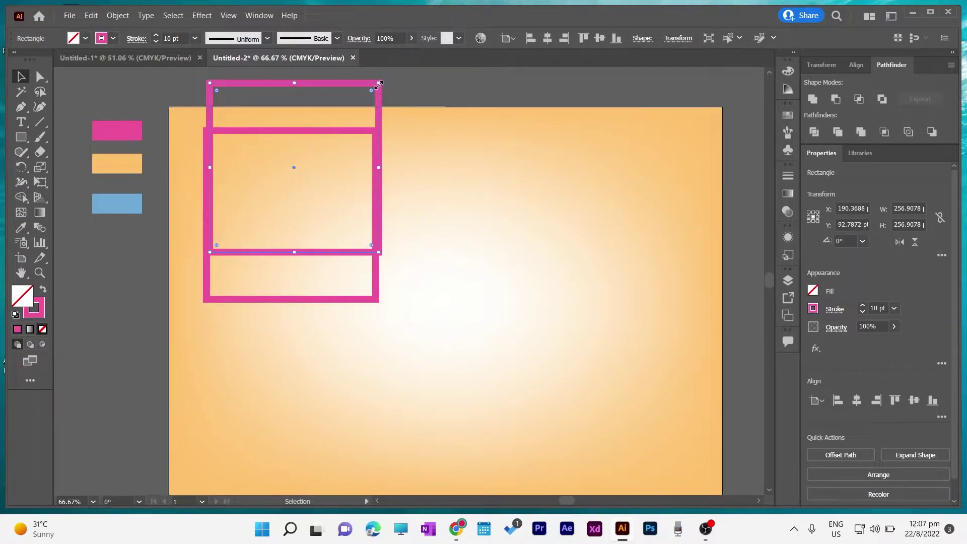
pyautogui.moveTo(379, 83); pyautogui.dragTo(394, 67)
pyautogui.click(155, 42)
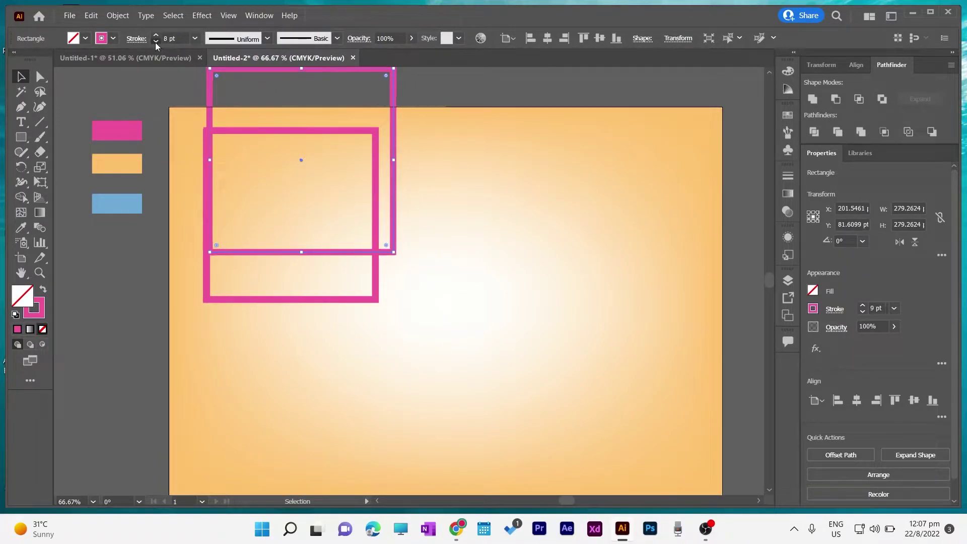
pyautogui.moveTo(308, 164); pyautogui.dragTo(290, 213)
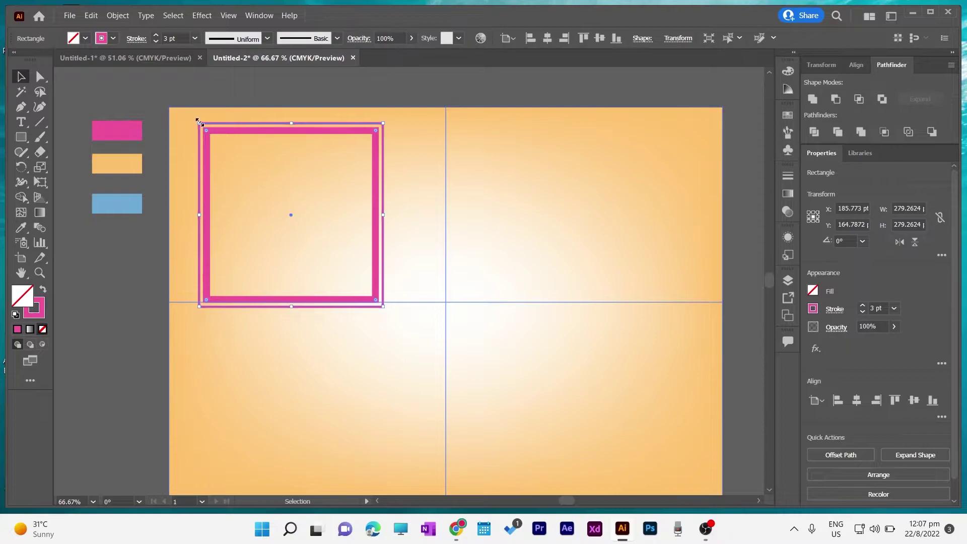
pyautogui.moveTo(198, 121); pyautogui.dragTo(194, 117)
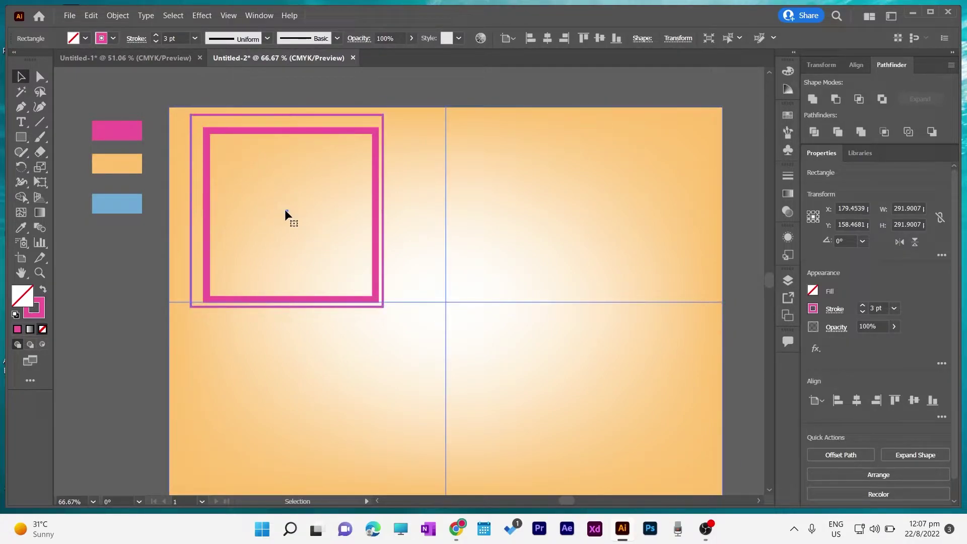
pyautogui.moveTo(286, 215); pyautogui.dragTo(288, 212)
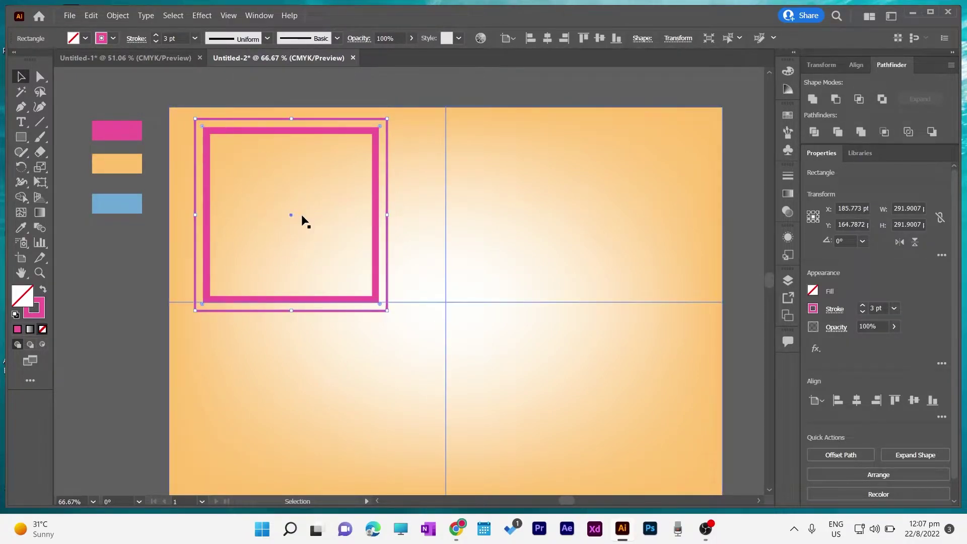
# Step: Group the two pink squares and rotate them about 46° into a top-left diamond
pyautogui.hotkey('ctrl', 'g')
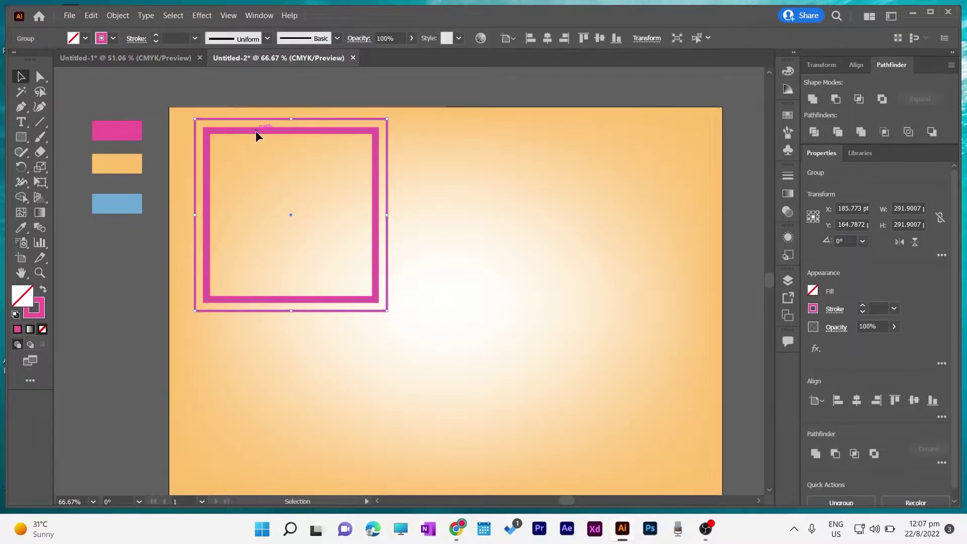
pyautogui.moveTo(389, 312)
pyautogui.mouseDown()
pyautogui.moveTo(355, 316)
pyautogui.moveTo(421, 213)
pyautogui.mouseUp()
pyautogui.moveTo(291, 213)
pyautogui.mouseDown()
pyautogui.moveTo(207, 184)
pyautogui.moveTo(218, 173)
pyautogui.mouseUp()
pyautogui.click(441, 91)
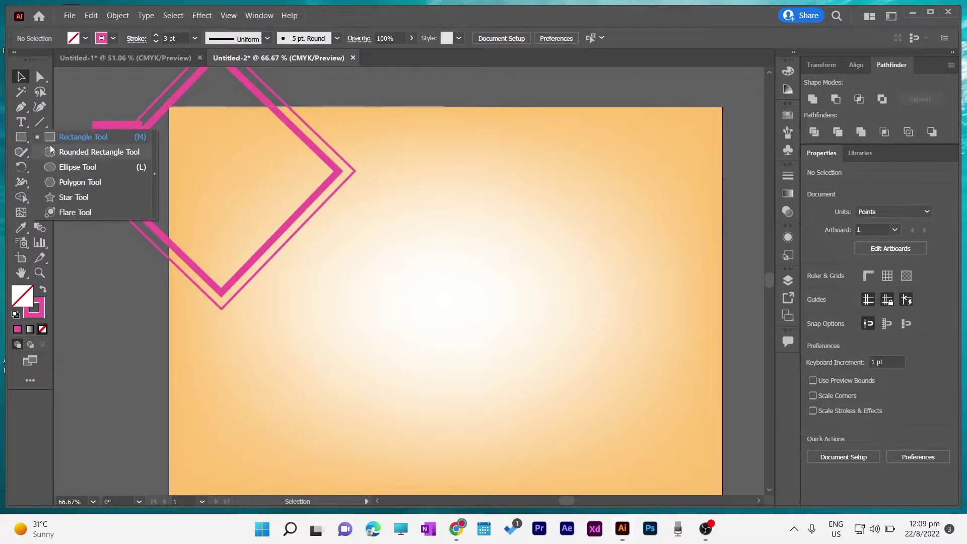
# Step: Draw a circle beside the diamond and fill it with a deeper, more saturated blue
pyautogui.moveTo(20, 136); pyautogui.dragTo(65, 167)
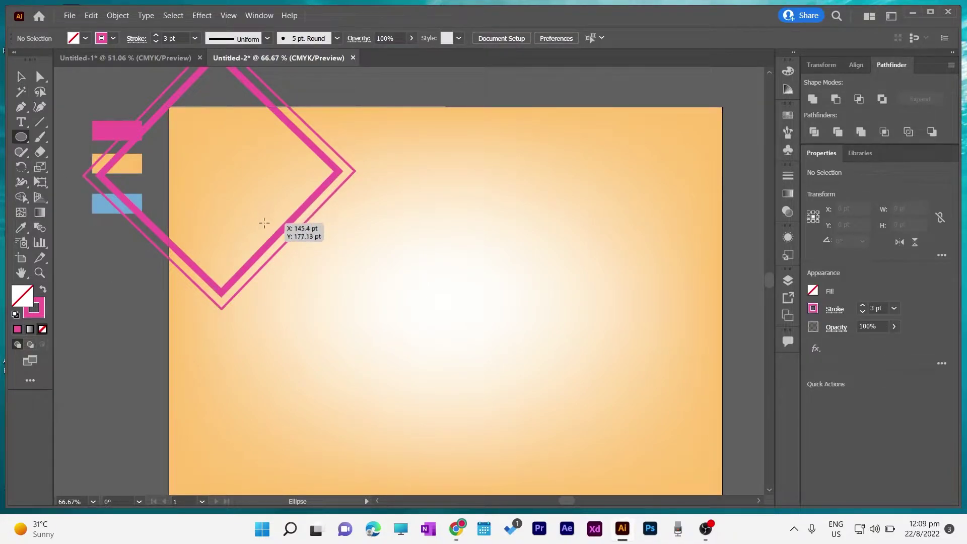
pyautogui.moveTo(264, 219); pyautogui.dragTo(371, 320)
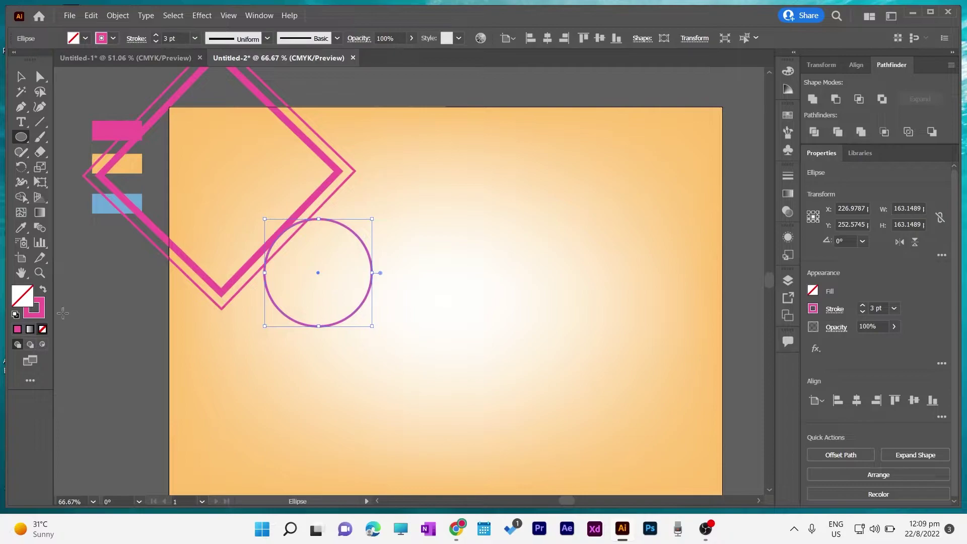
pyautogui.click(43, 289)
pyautogui.press('i')
pyautogui.click(107, 204)
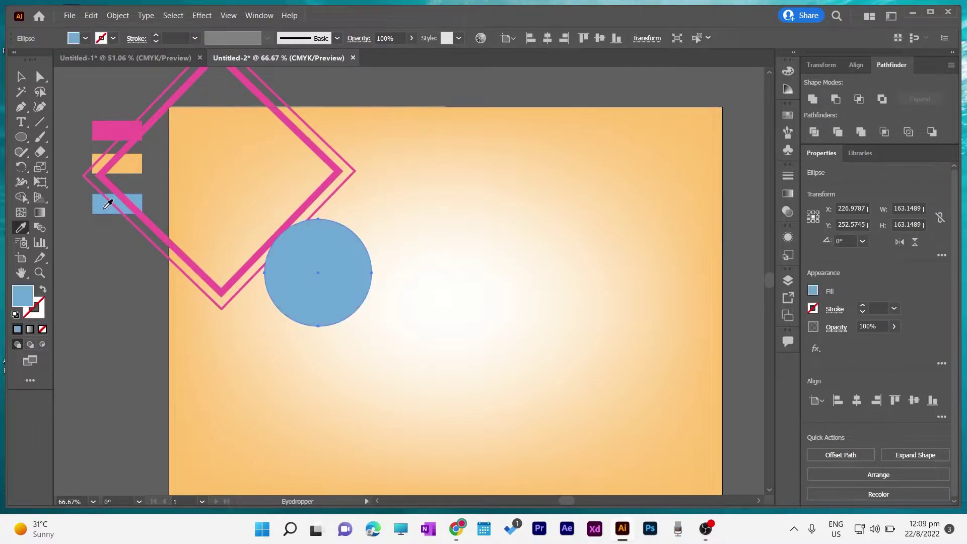
pyautogui.press('v')
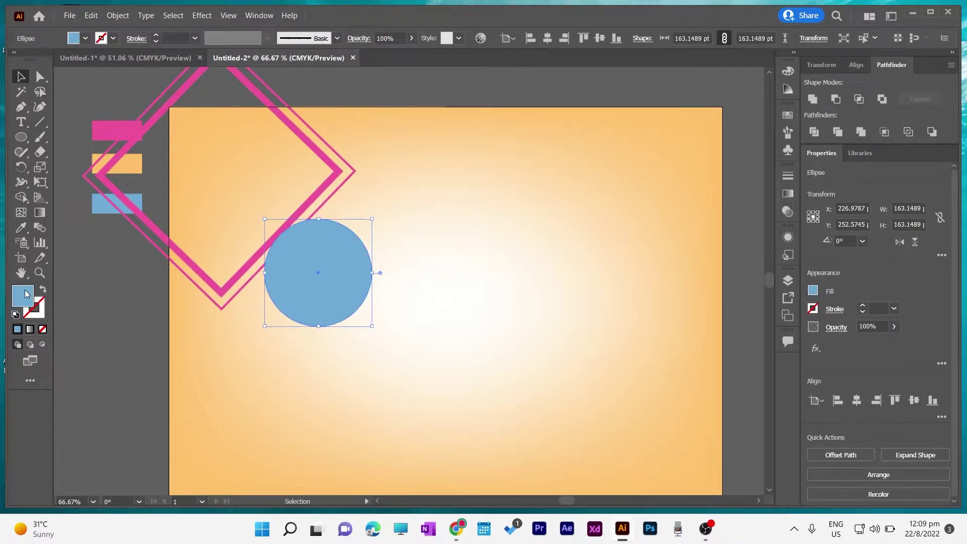
pyautogui.doubleClick(26, 294)
pyautogui.moveTo(396, 192); pyautogui.dragTo(461, 178)
pyautogui.click(623, 169)
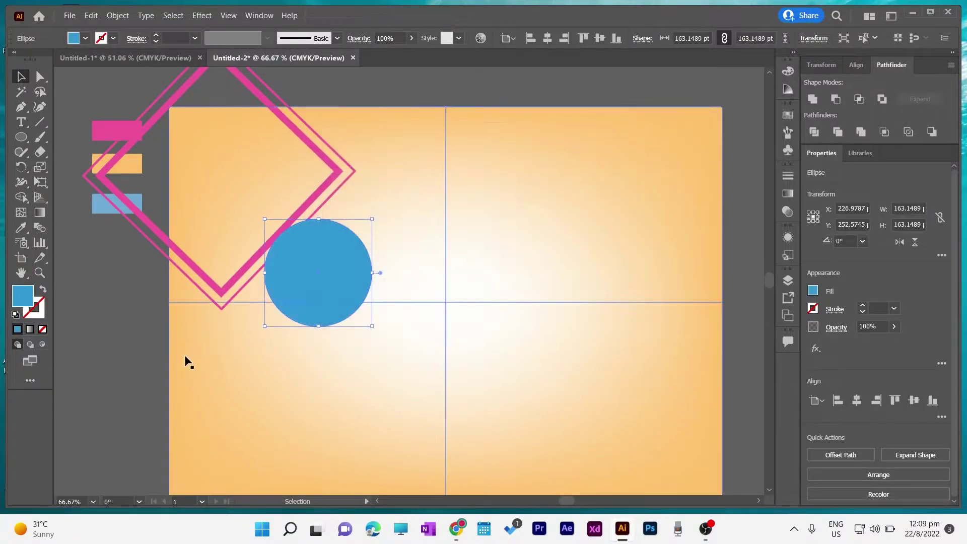
pyautogui.click(186, 362)
# Step: Update the light-blue swatch rectangle to the circle's deeper blue
pyautogui.click(99, 202)
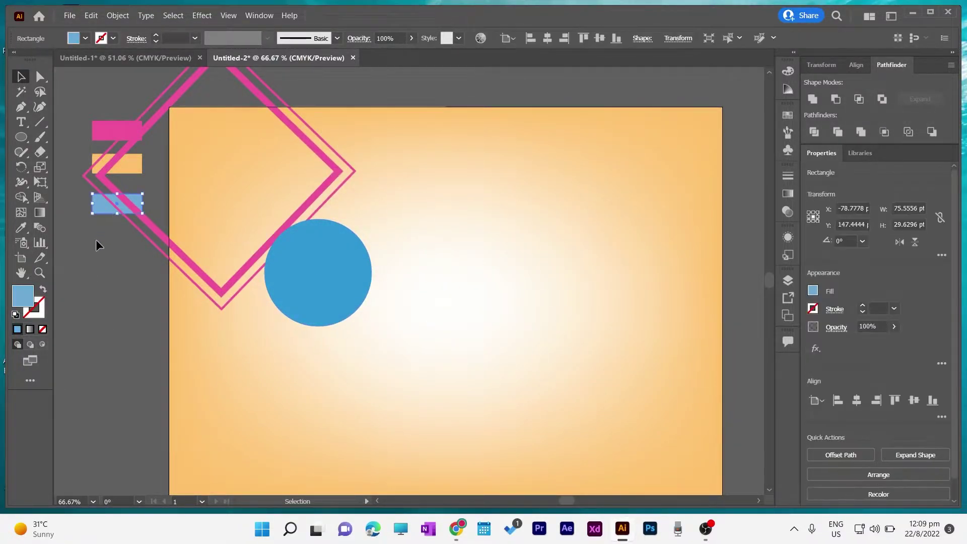
pyautogui.press('i')
pyautogui.click(312, 232)
pyautogui.click(21, 77)
pyautogui.click(88, 312)
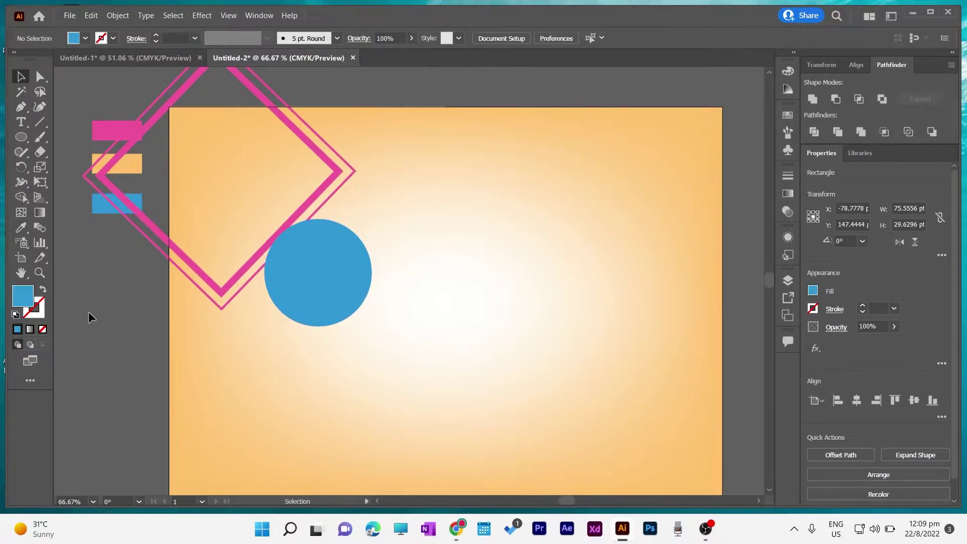
# Step: Move the circle over the diamond and surround it with a slightly larger blue outline ring
pyautogui.moveTo(338, 288)
pyautogui.mouseDown()
pyautogui.moveTo(303, 258)
pyautogui.moveTo(327, 246)
pyautogui.mouseUp()
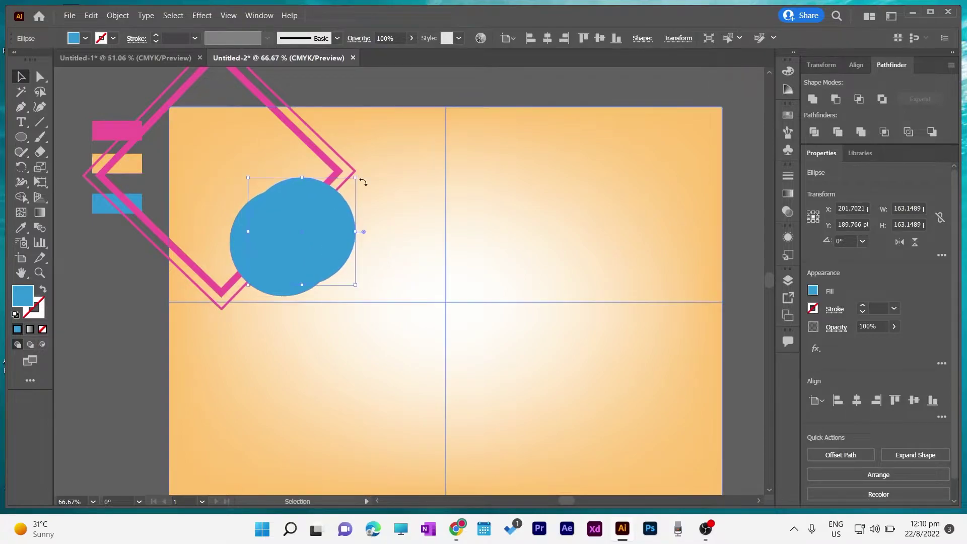
pyautogui.moveTo(368, 180); pyautogui.dragTo(393, 164)
pyautogui.moveTo(322, 210); pyautogui.dragTo(301, 228)
pyautogui.click(43, 292)
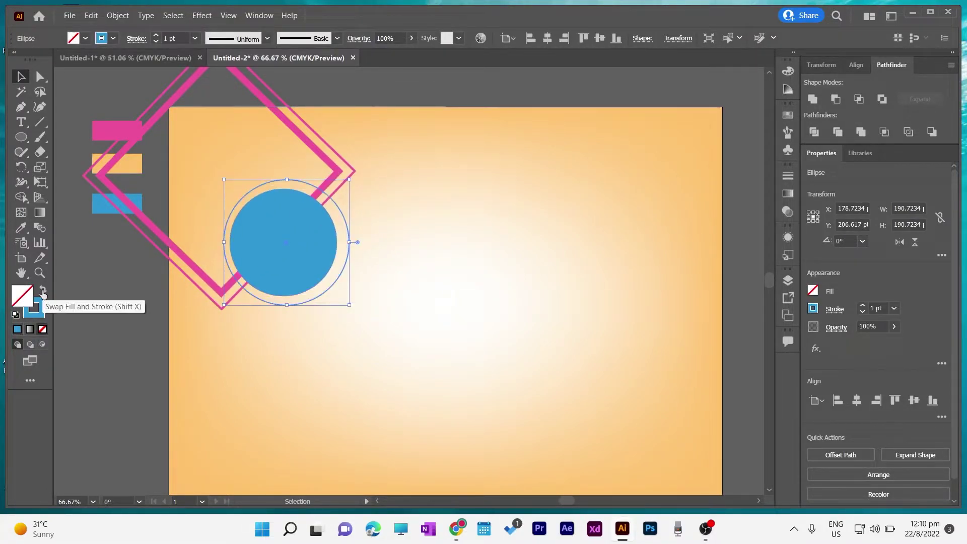
pyautogui.moveTo(349, 180); pyautogui.dragTo(341, 187)
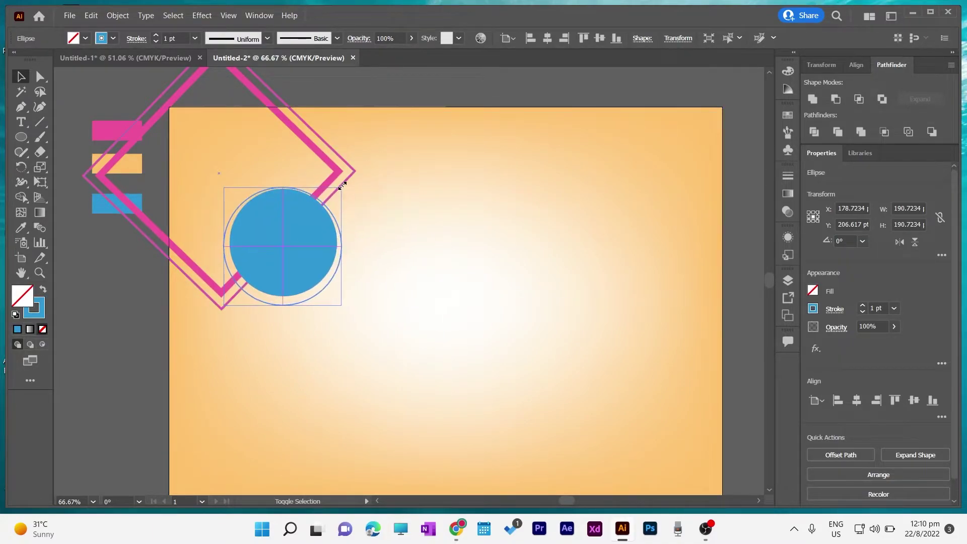
pyautogui.moveTo(280, 246); pyautogui.dragTo(281, 242)
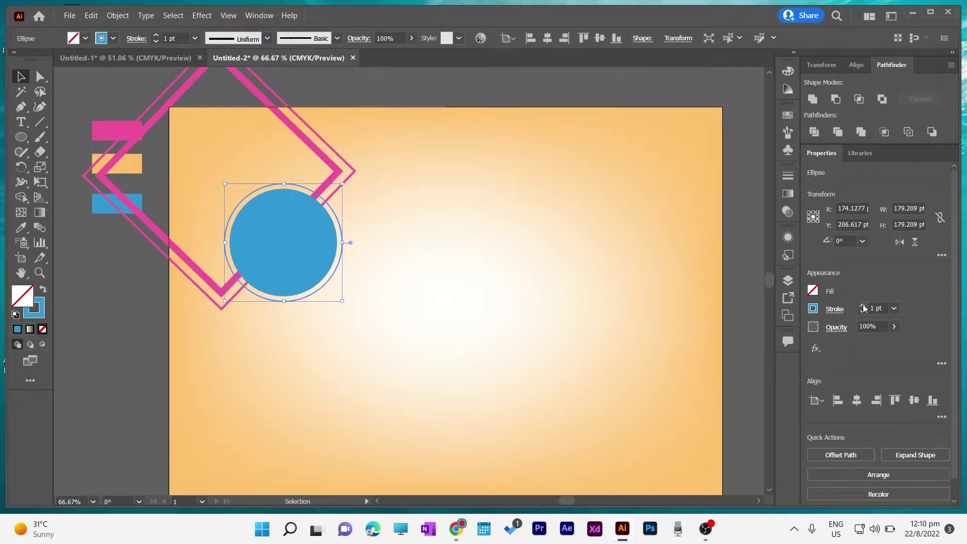
# Step: Apply a Drop Shadow at 33% opacity to the filled blue circle
pyautogui.click(282, 242)
pyautogui.click(202, 15)
pyautogui.click(358, 179)
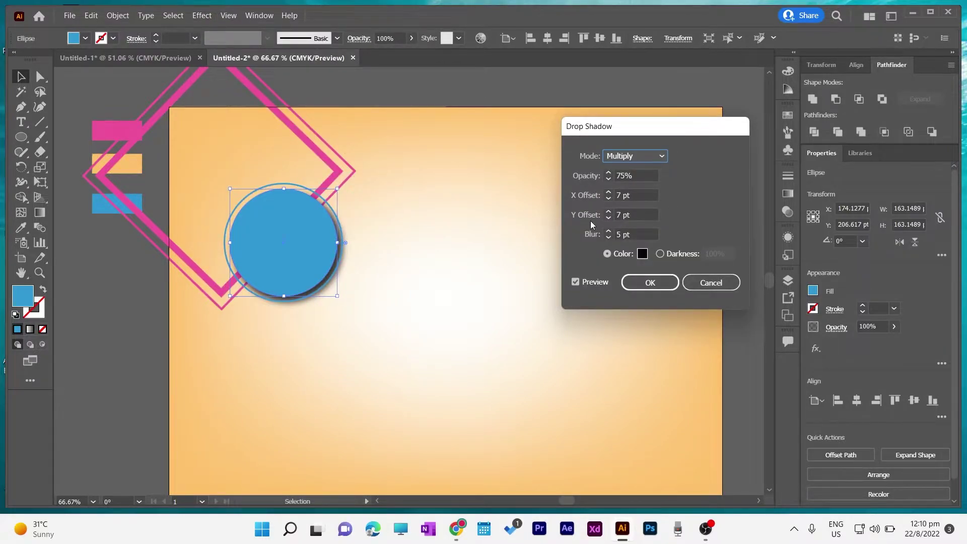
pyautogui.doubleClick(620, 176)
pyautogui.write('33')
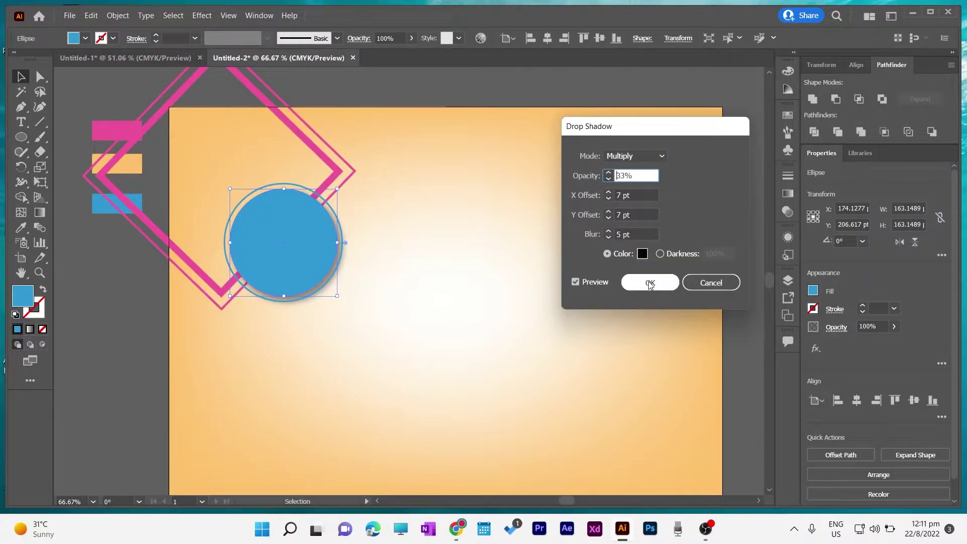
pyautogui.click(650, 282)
pyautogui.hotkey('ctrl', 'shift', 'a')
# Step: Draw a blue square outline with a 10 pt stroke on the artboard's right side
pyautogui.press('m')
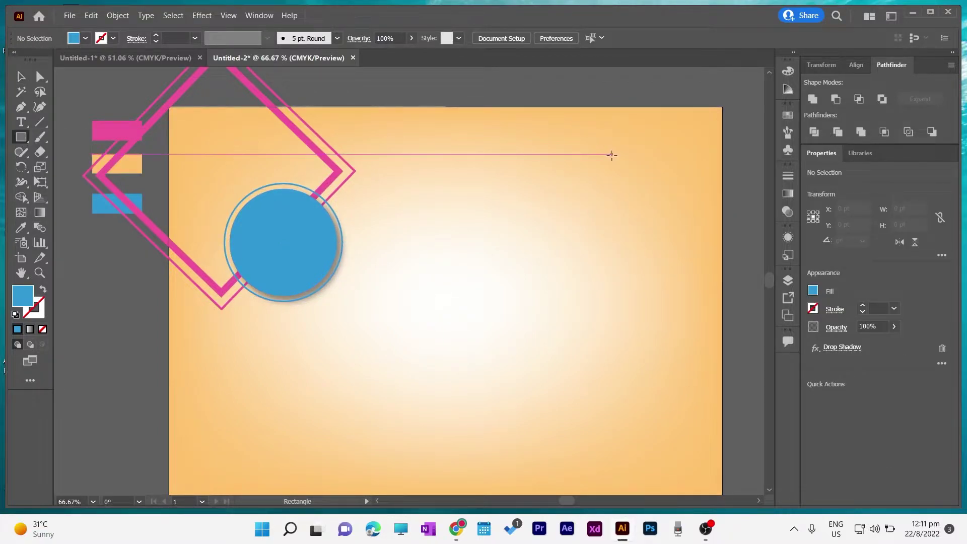
pyautogui.moveTo(601, 154); pyautogui.dragTo(762, 320)
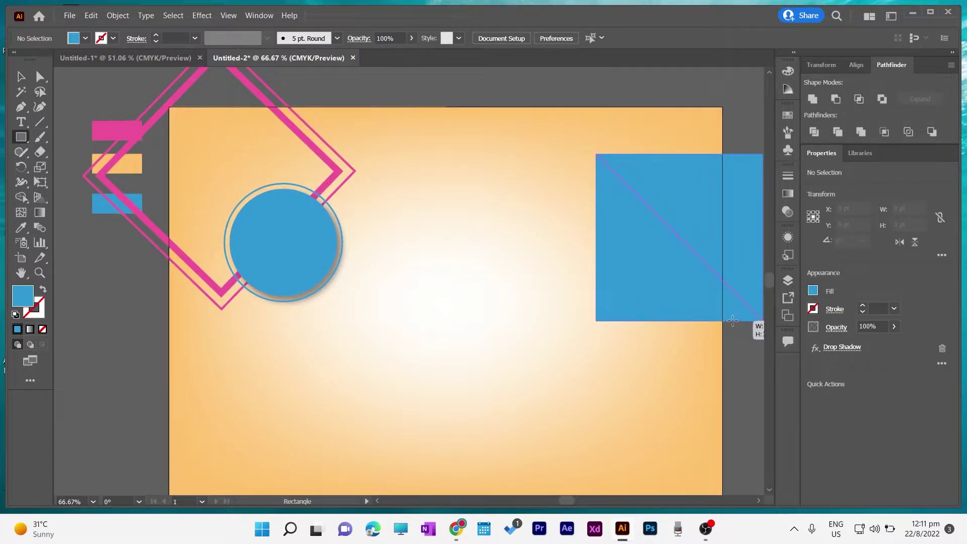
pyautogui.click(21, 77)
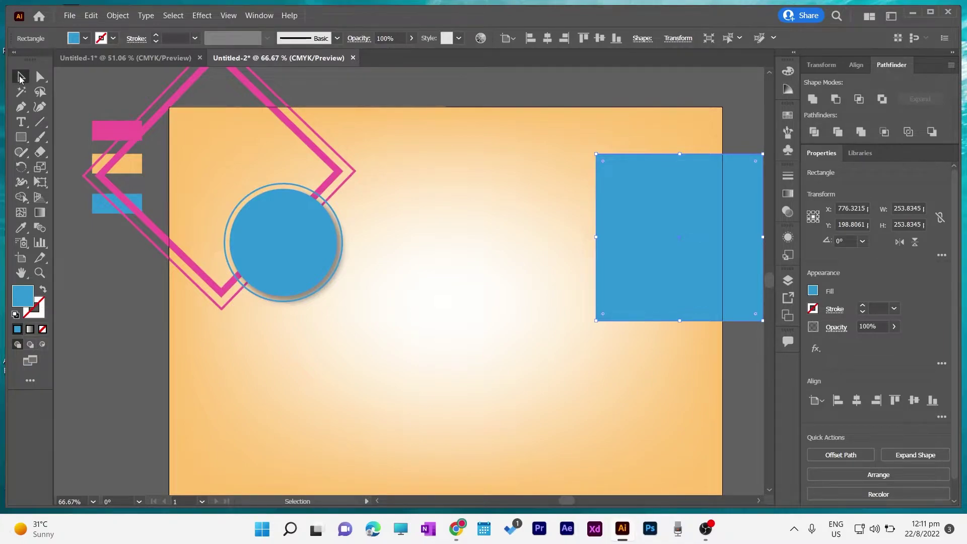
pyautogui.moveTo(636, 246); pyautogui.dragTo(566, 243)
pyautogui.click(42, 291)
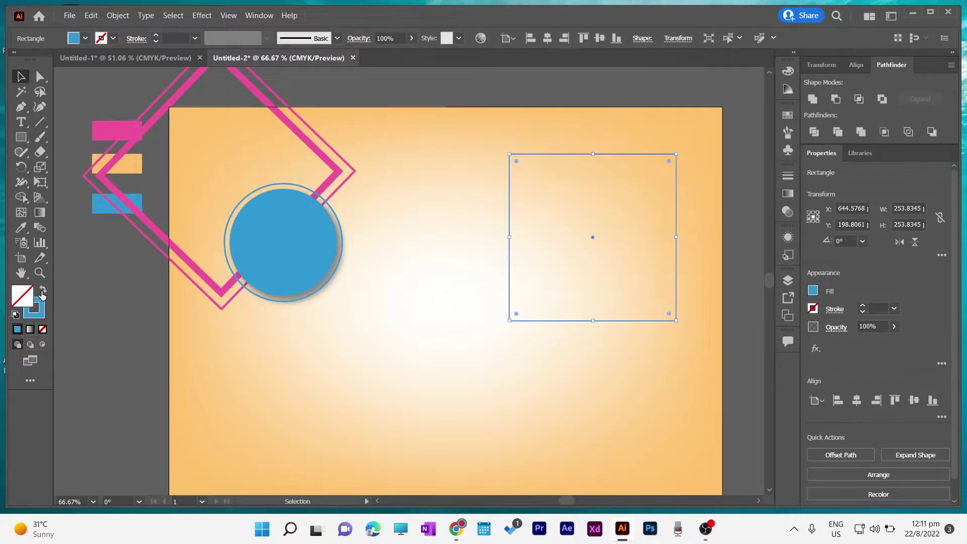
pyautogui.click(862, 305)
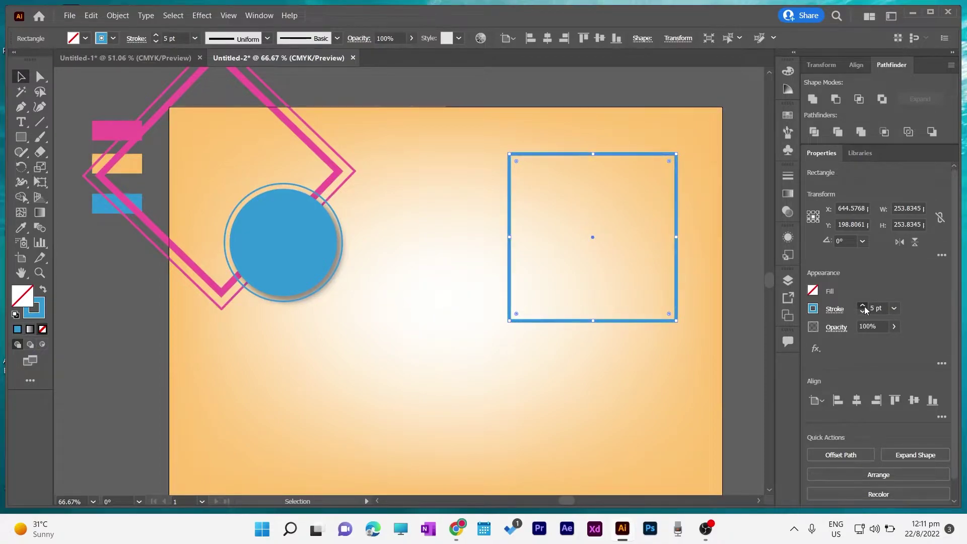
pyautogui.click(863, 306)
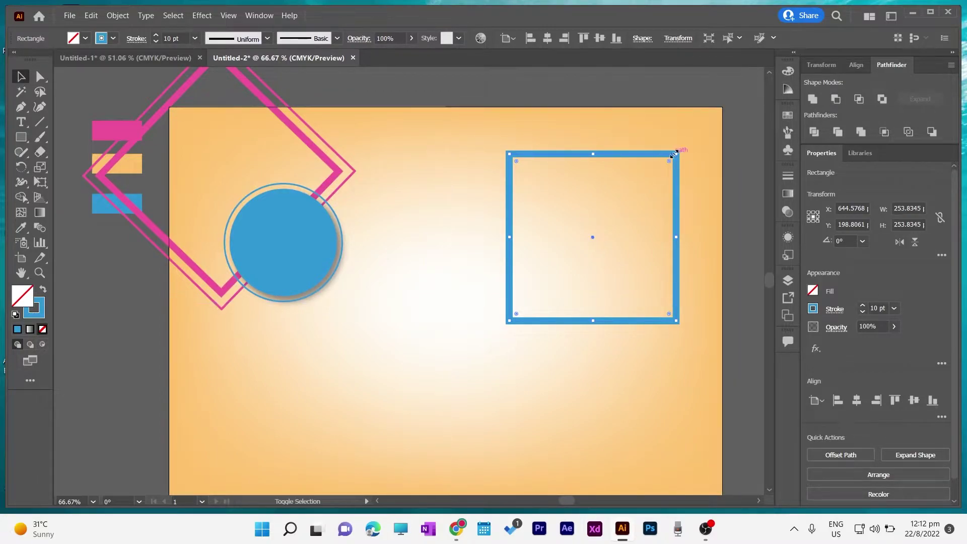
pyautogui.moveTo(674, 154); pyautogui.dragTo(660, 169)
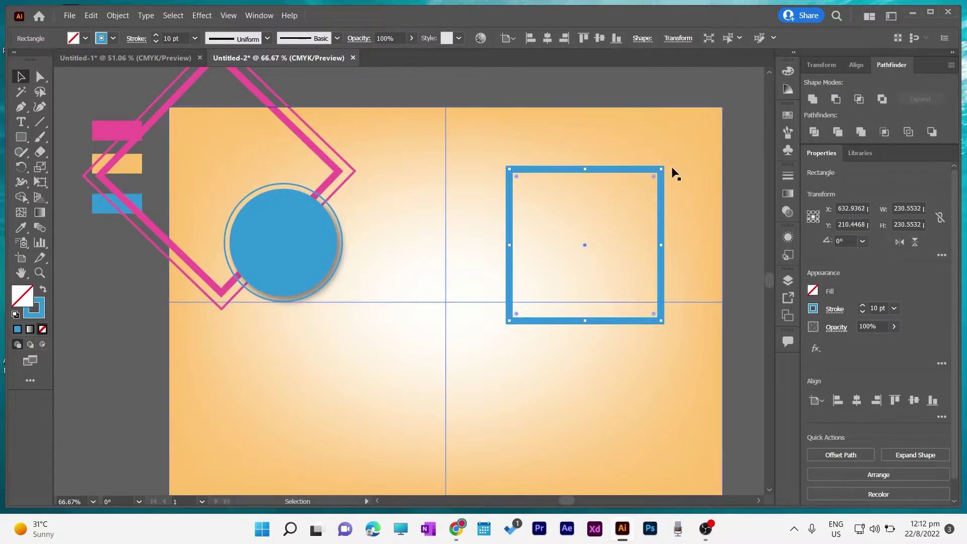
# Step: Add an enlarged copy about 274 pt wide, centred around the first blue square
pyautogui.moveTo(660, 209); pyautogui.dragTo(677, 198)
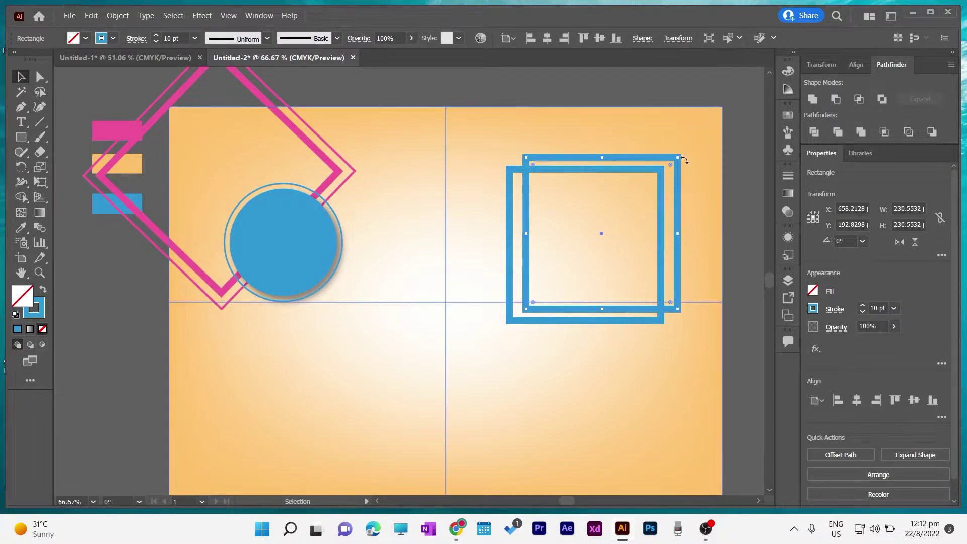
pyautogui.moveTo(678, 158); pyautogui.dragTo(702, 134)
pyautogui.click(640, 163)
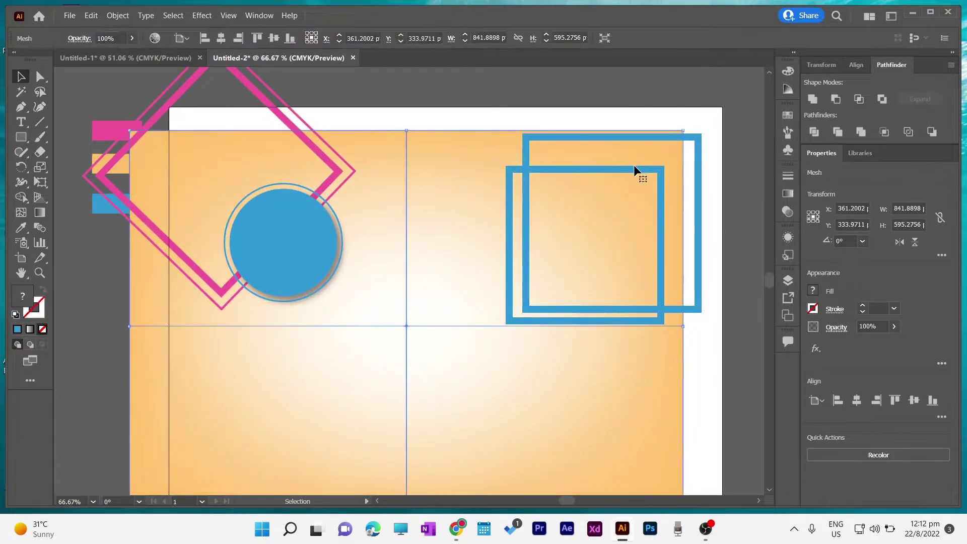
pyautogui.moveTo(634, 164); pyautogui.dragTo(673, 142)
pyautogui.click(634, 139)
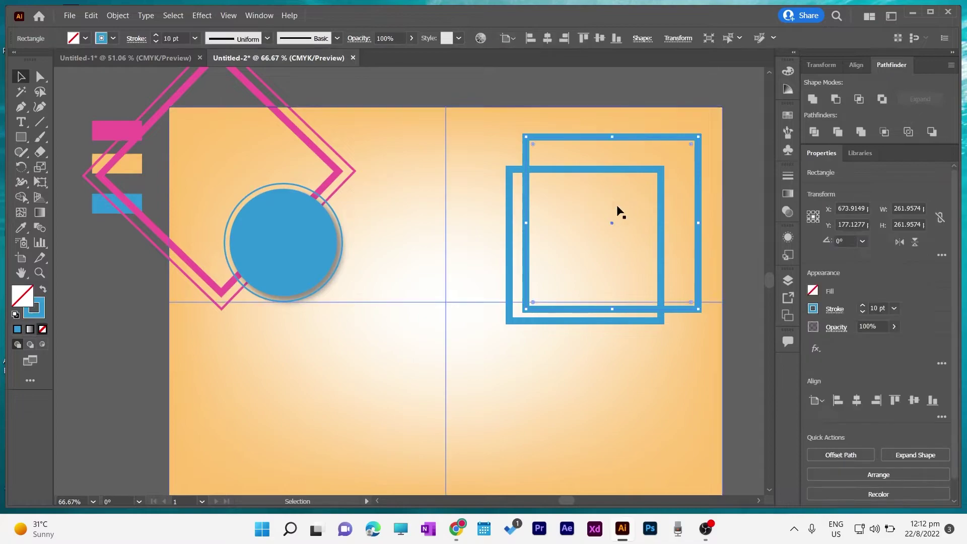
pyautogui.moveTo(617, 207); pyautogui.dragTo(587, 247)
pyautogui.moveTo(497, 154); pyautogui.dragTo(460, 150)
pyautogui.moveTo(581, 236); pyautogui.dragTo(584, 241)
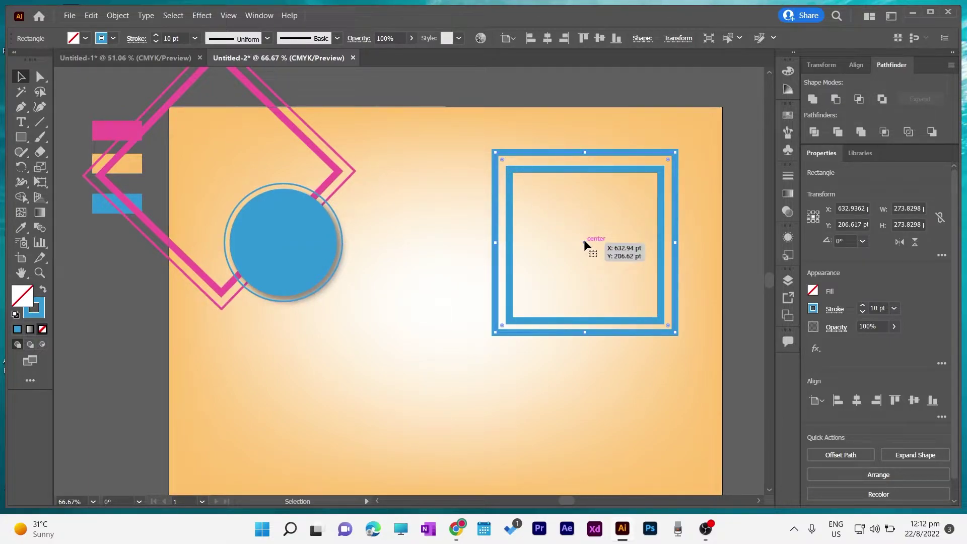
pyautogui.moveTo(584, 239); pyautogui.dragTo(584, 240)
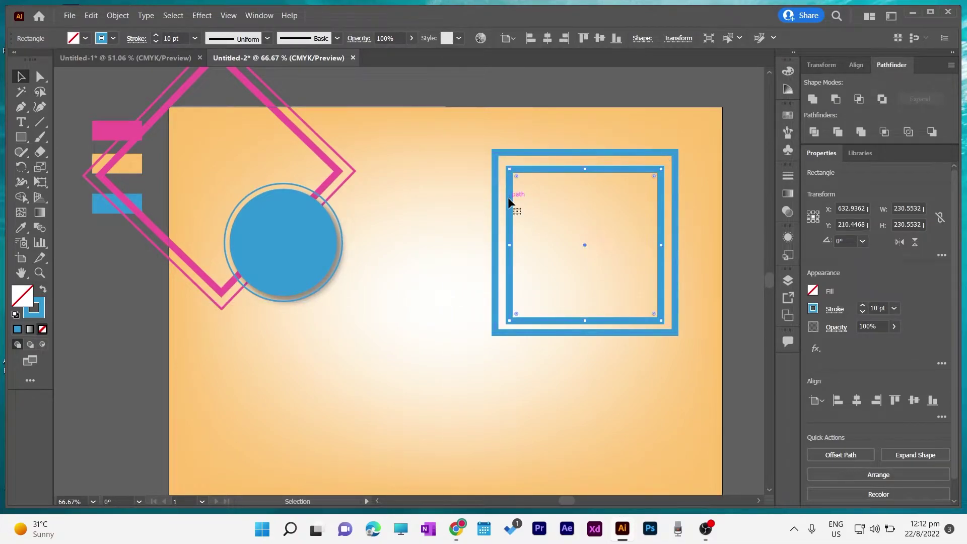
# Step: Make the inner square a pink outline with a 7 pt stroke
pyautogui.press('i')
pyautogui.click(113, 123)
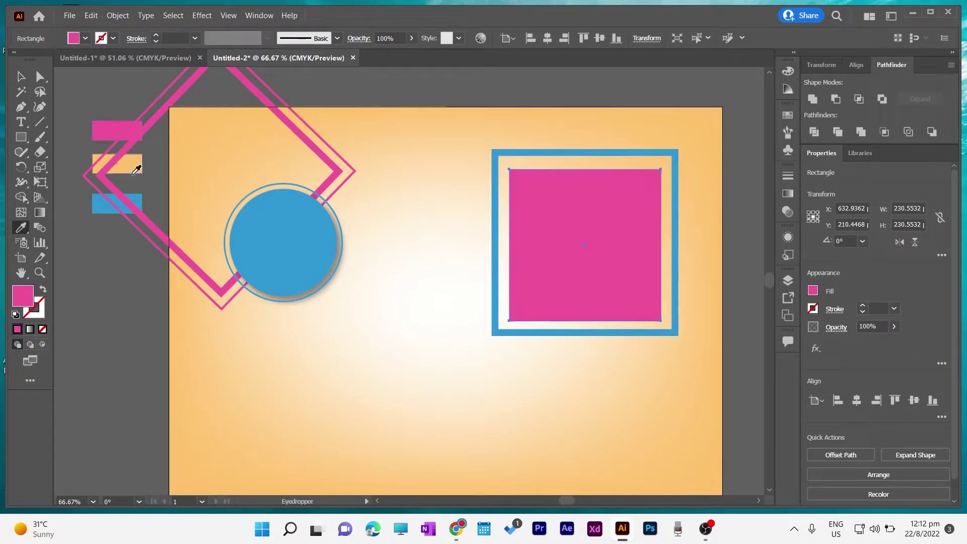
pyautogui.click(43, 289)
pyautogui.click(20, 78)
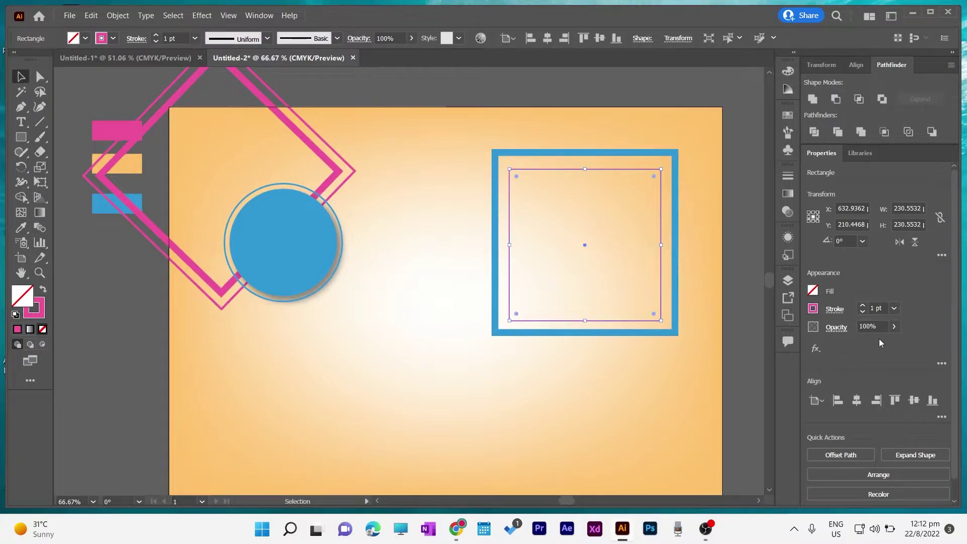
pyautogui.click(862, 305)
pyautogui.click(862, 313)
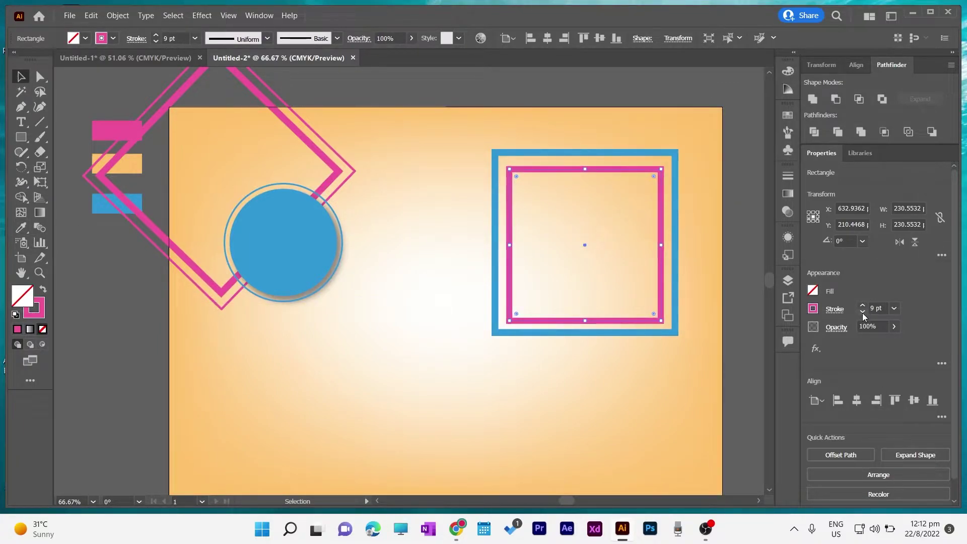
pyautogui.click(862, 312)
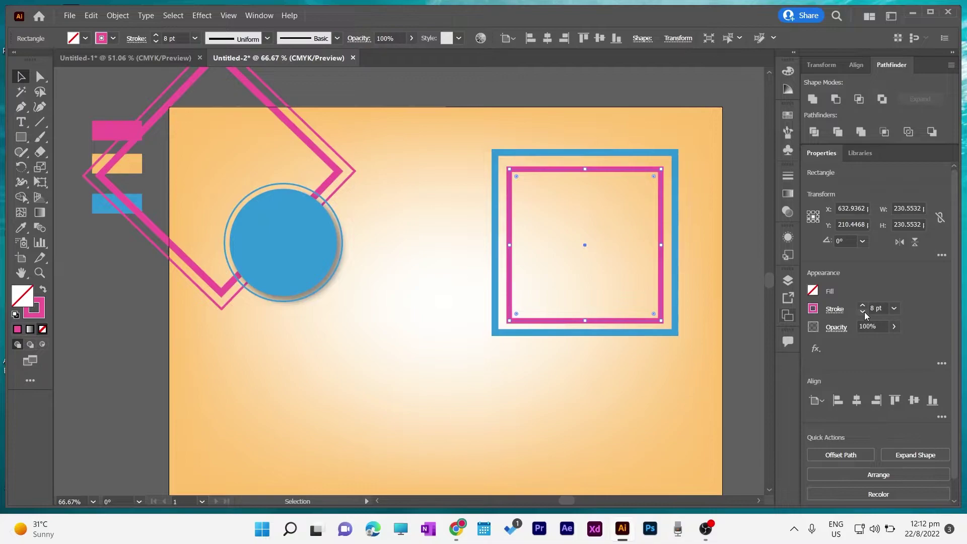
pyautogui.click(864, 312)
pyautogui.click(746, 325)
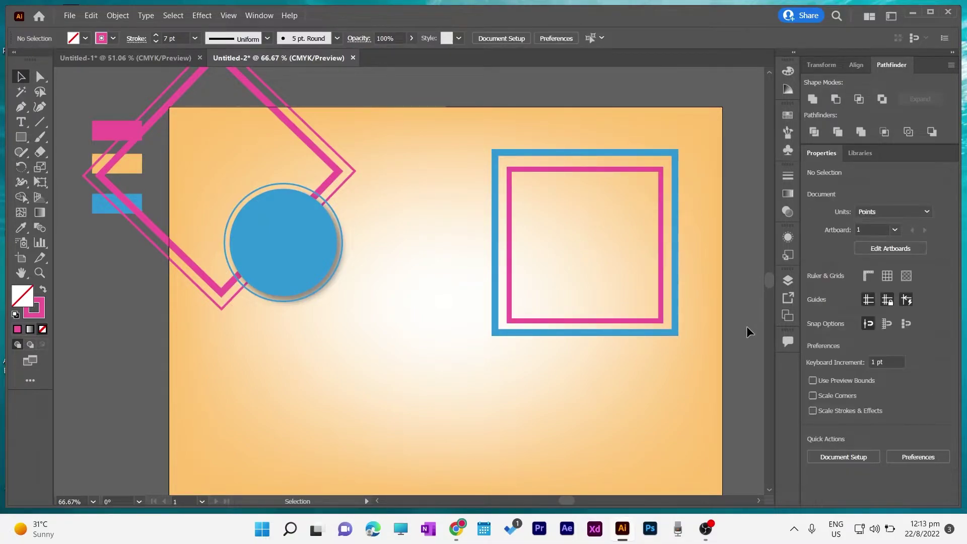
# Step: Set the blue outer square's stroke to 13 pt, then select the inner pink square
pyautogui.click(494, 227)
pyautogui.click(863, 305)
pyautogui.click(863, 305)
pyautogui.click(863, 305)
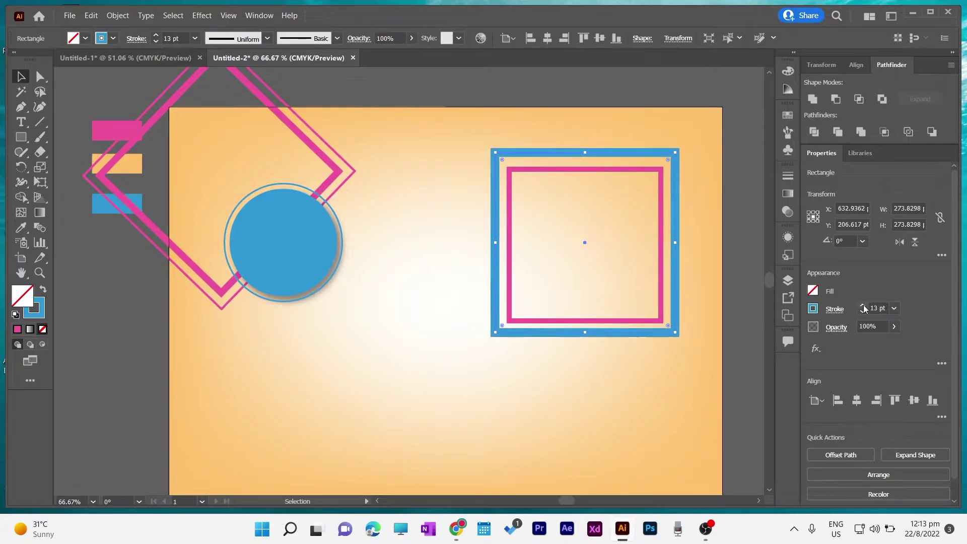
pyautogui.click(521, 88)
pyautogui.click(510, 227)
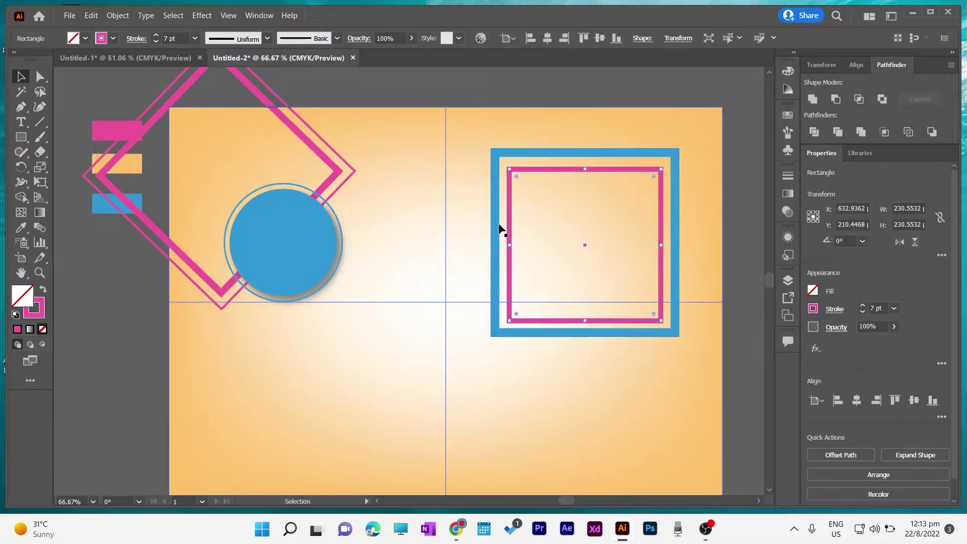
# Step: Group the blue-and-pink squares, enlarge them and rotate about 49° into an upper-right diamond
pyautogui.press('a')
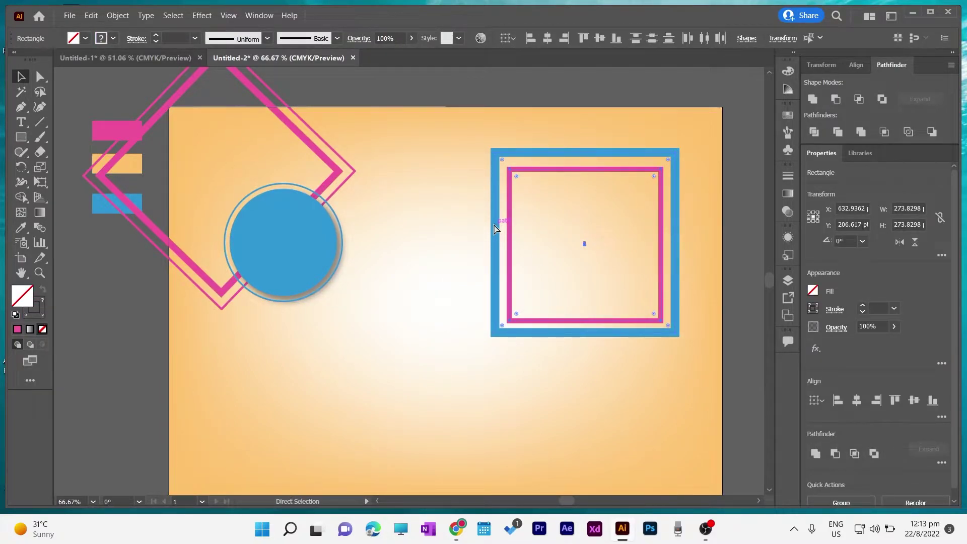
pyautogui.press('v')
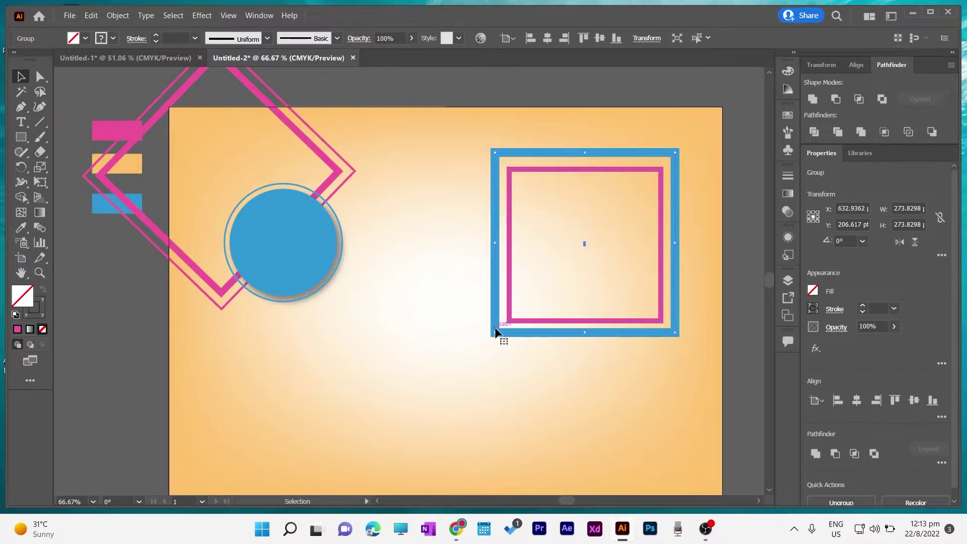
pyautogui.moveTo(494, 332); pyautogui.dragTo(477, 350)
pyautogui.moveTo(681, 364); pyautogui.dragTo(707, 247)
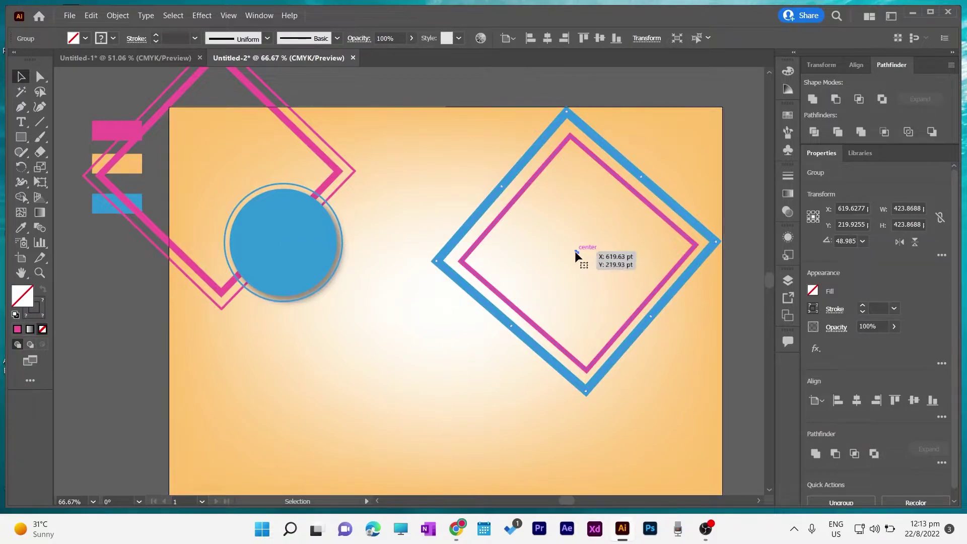
pyautogui.moveTo(613, 229); pyautogui.dragTo(617, 209)
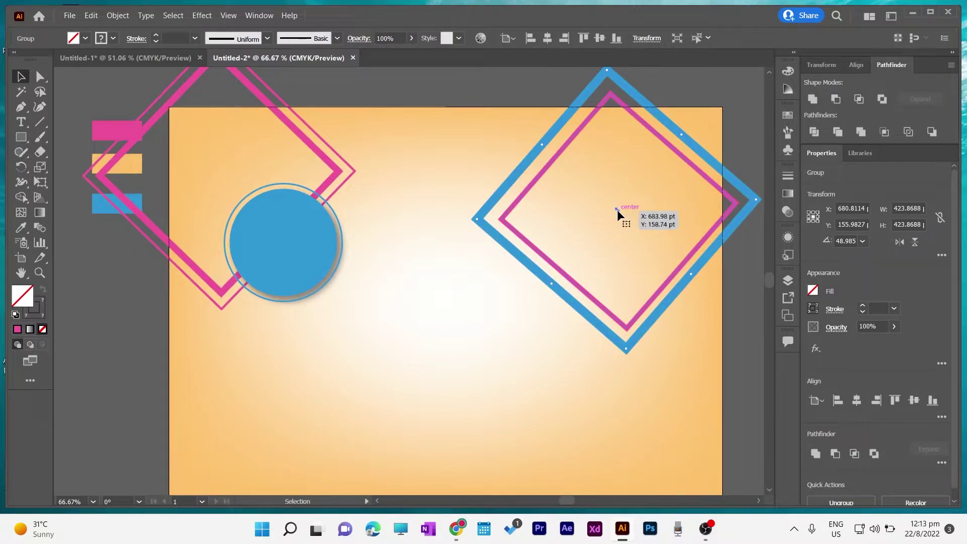
pyautogui.hotkey('ctrl', ';')
pyautogui.click(171, 372)
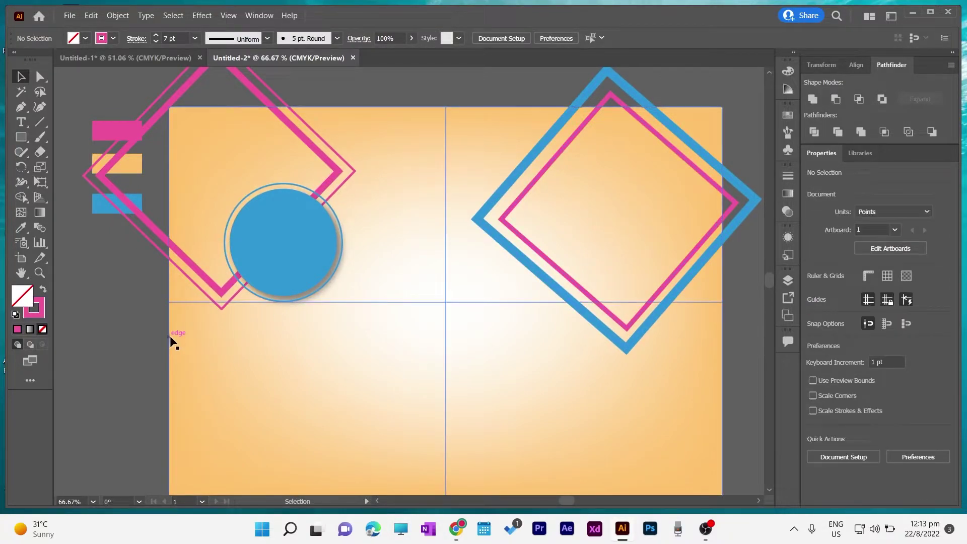
pyautogui.scroll(-1, 171, 339)
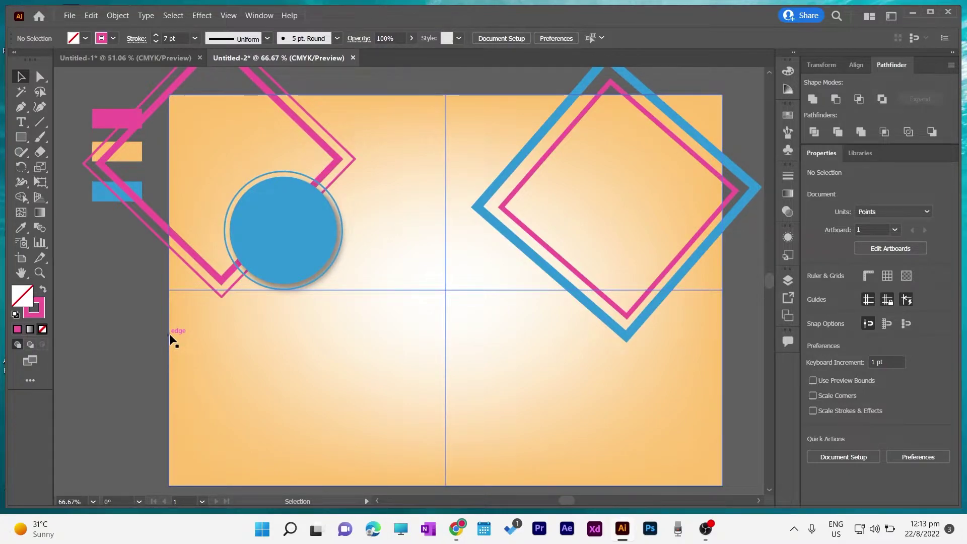
pyautogui.hotkey('ctrl', ';')
pyautogui.click(22, 138)
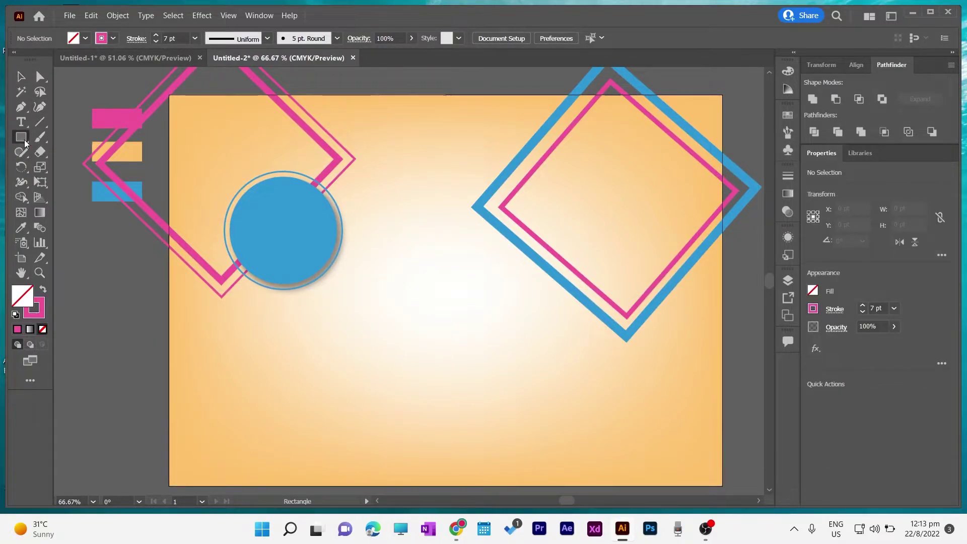
# Step: Draw a wide pink-outlined rectangle at lower left, plus a solid pink copy covering its left portion
pyautogui.moveTo(217, 356)
pyautogui.mouseDown()
pyautogui.moveTo(348, 398)
pyautogui.moveTo(442, 401)
pyautogui.mouseUp()
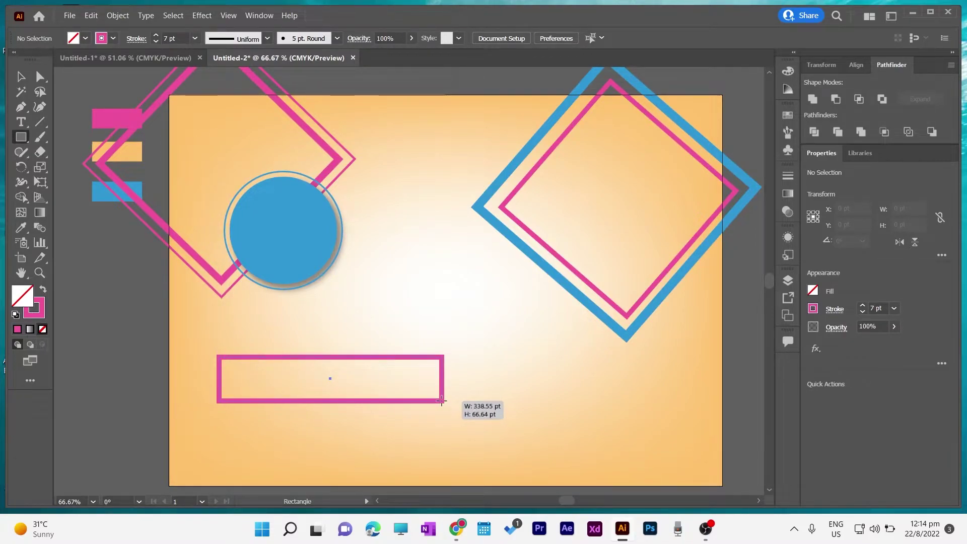
pyautogui.moveTo(441, 402); pyautogui.dragTo(442, 405)
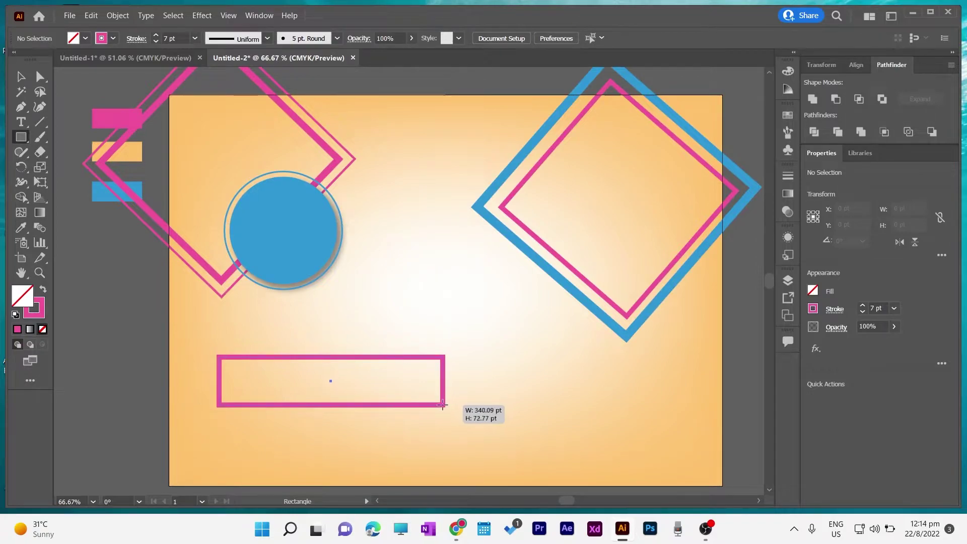
pyautogui.click(21, 77)
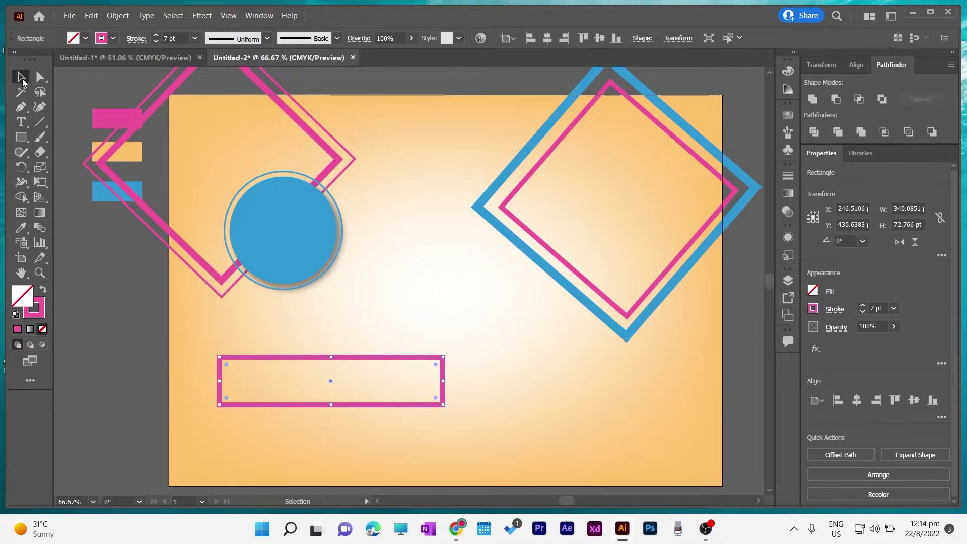
pyautogui.keyDown('alt'); pyautogui.moveTo(331, 379); pyautogui.dragTo(304, 379); pyautogui.keyUp('alt')
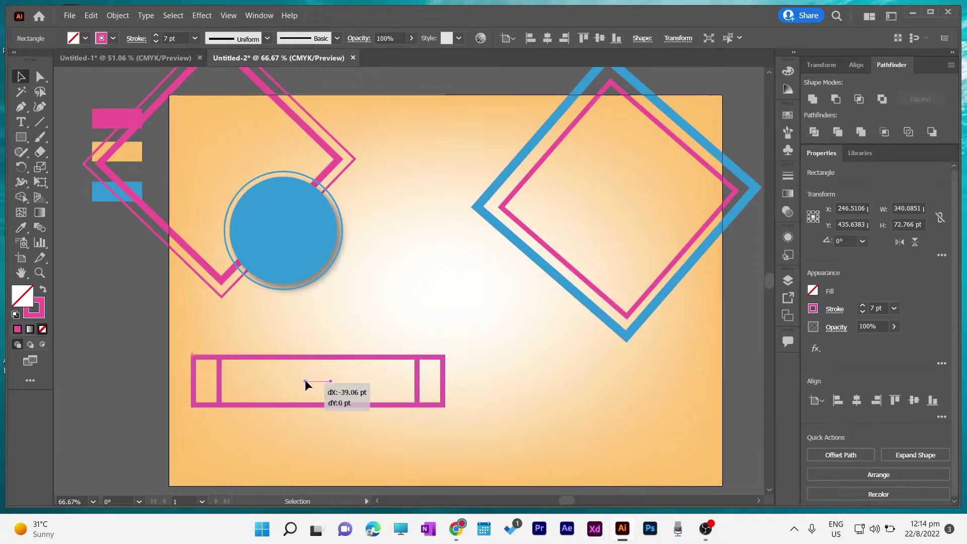
pyautogui.moveTo(195, 382); pyautogui.dragTo(217, 382)
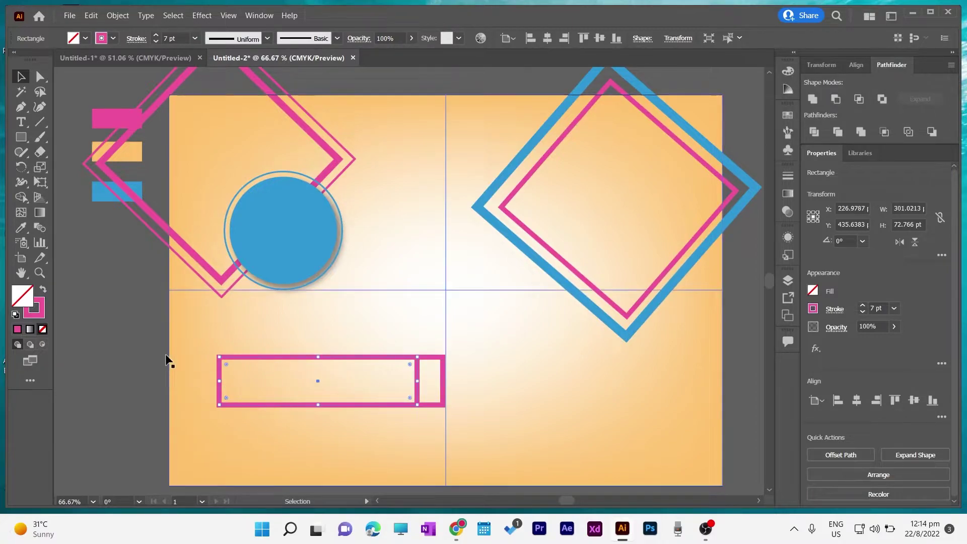
pyautogui.click(43, 290)
pyautogui.moveTo(417, 382); pyautogui.dragTo(343, 383)
# Step: Move the outlined bar and the pink block up together
pyautogui.click(126, 367)
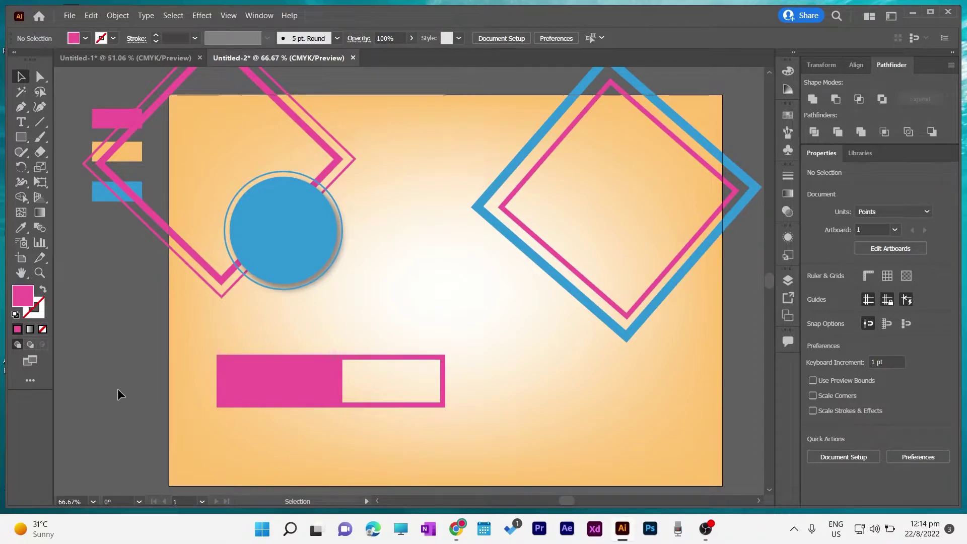
pyautogui.click(325, 391)
pyautogui.keyDown('shift'); pyautogui.click(336, 403); pyautogui.keyUp('shift')
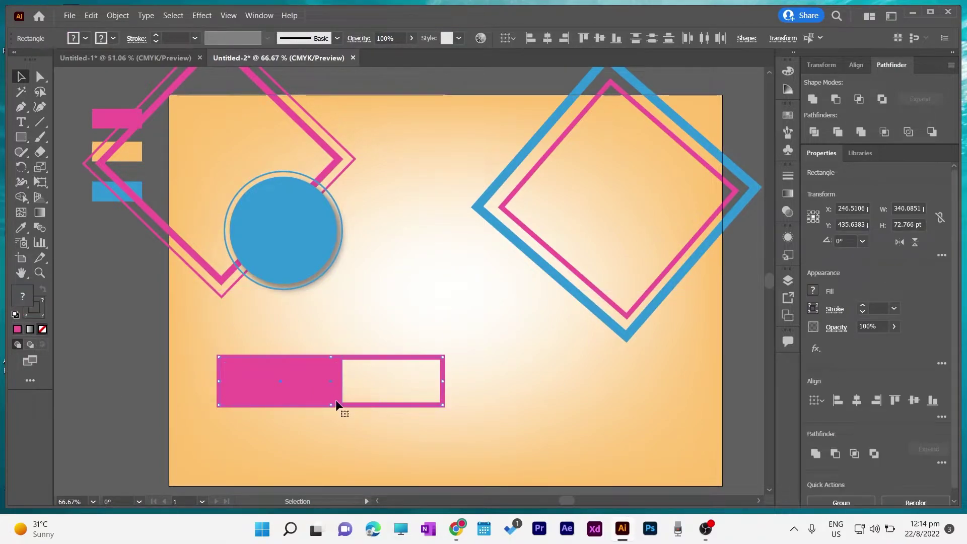
pyautogui.moveTo(337, 403); pyautogui.dragTo(333, 372)
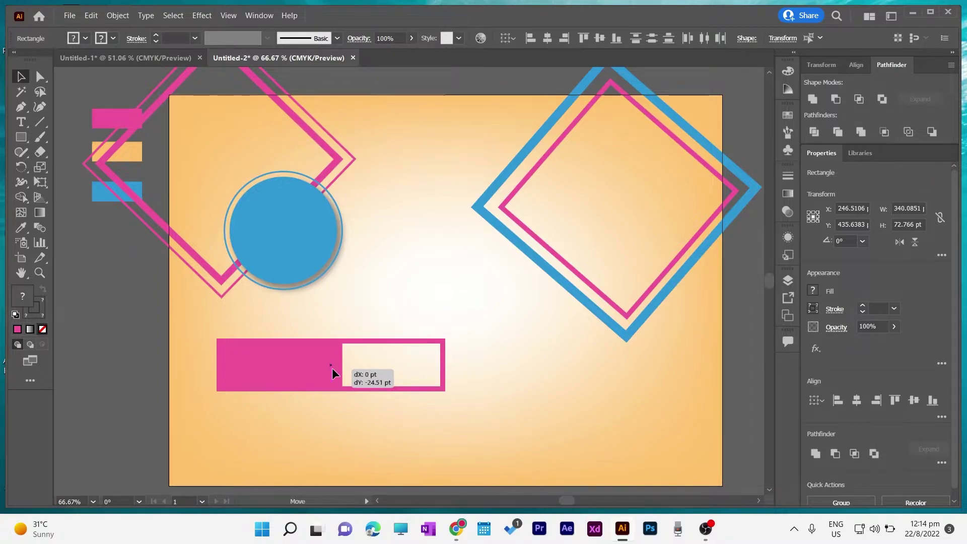
pyautogui.moveTo(331, 368); pyautogui.dragTo(333, 363)
pyautogui.click(135, 373)
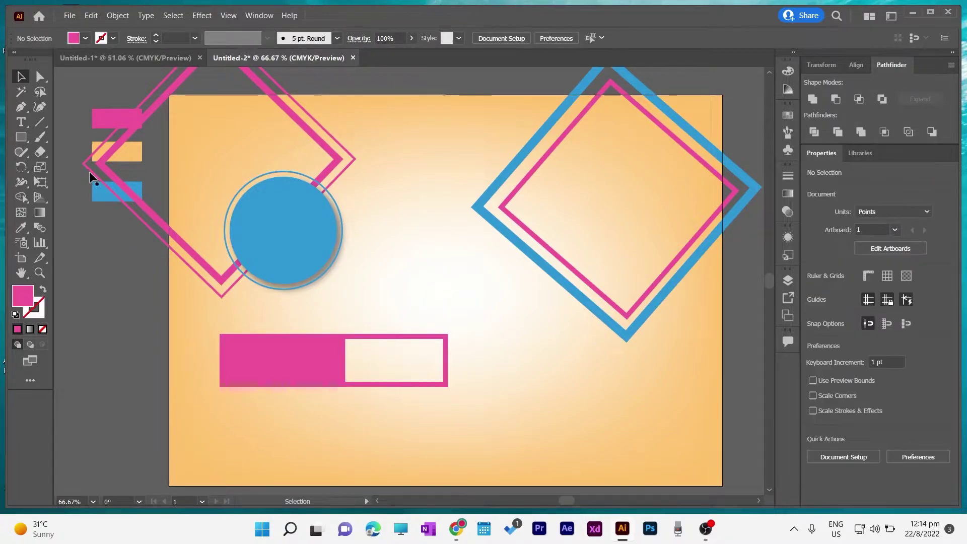
# Step: Type MEGA inside the pink block and set it to 40 pt
pyautogui.click(20, 122)
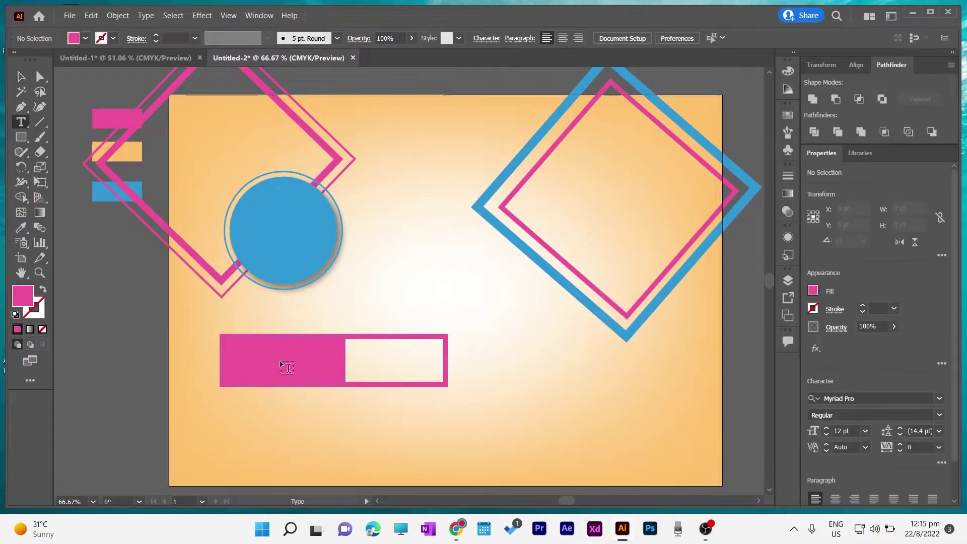
pyautogui.click(254, 358)
pyautogui.press('capslock')
pyautogui.write('MEGA')
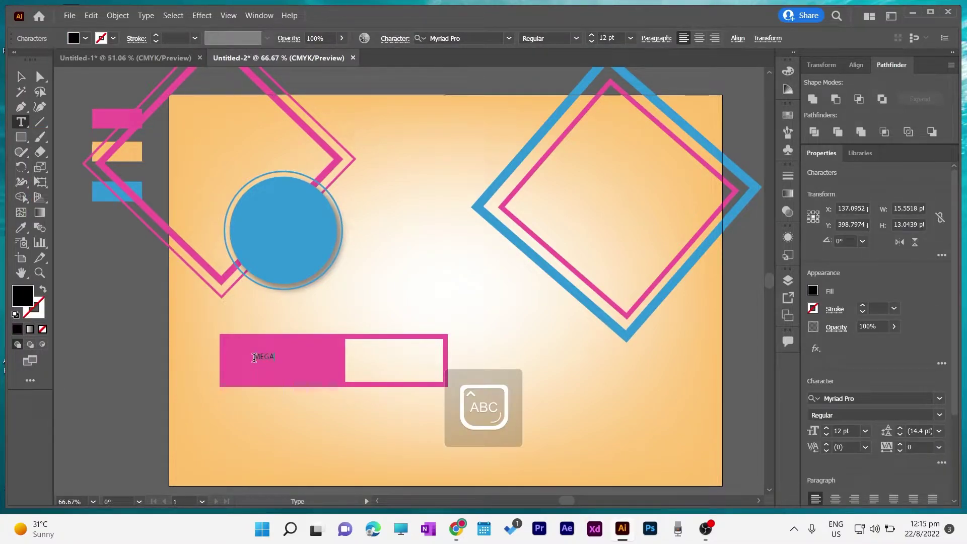
pyautogui.press('BackSpace')
pyautogui.press('BackSpace')
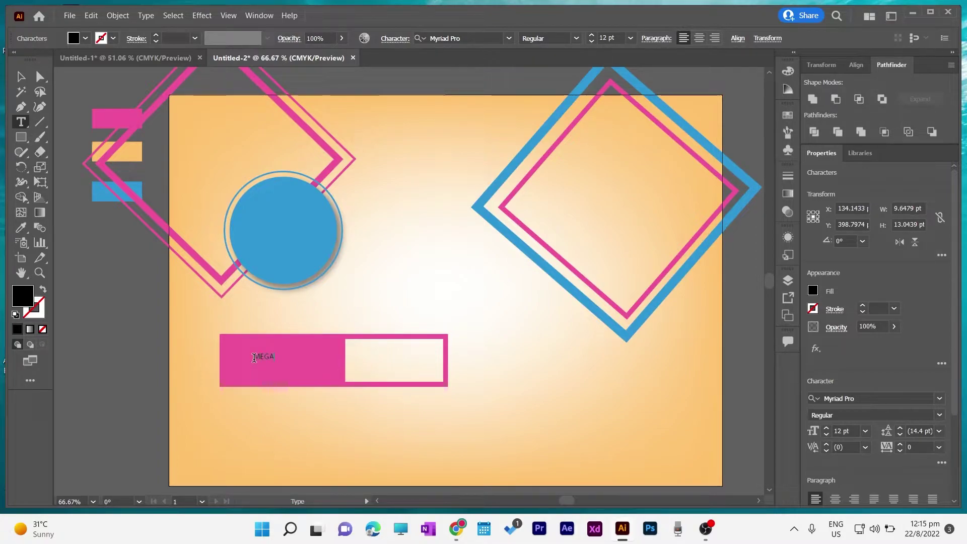
pyautogui.click(20, 76)
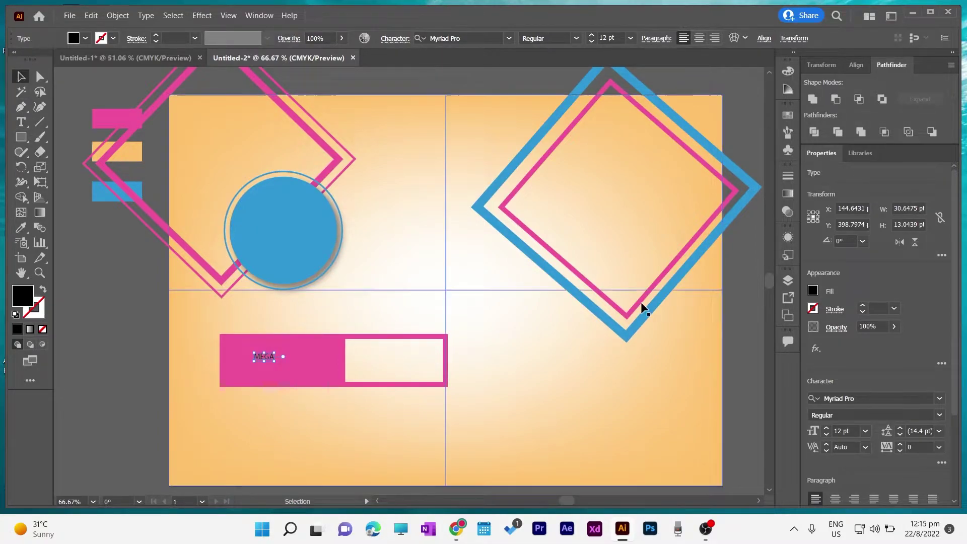
pyautogui.click(591, 35)
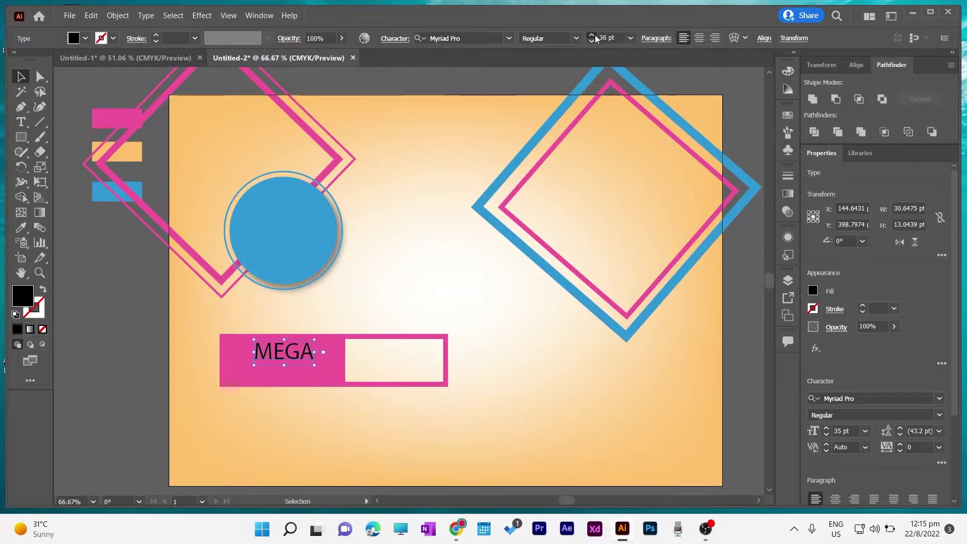
pyautogui.click(592, 35)
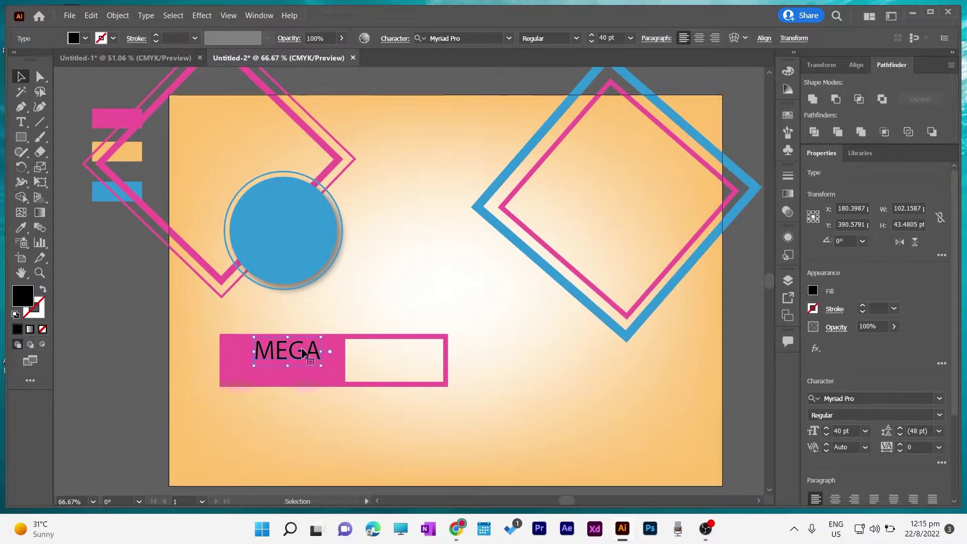
pyautogui.moveTo(281, 353); pyautogui.dragTo(276, 361)
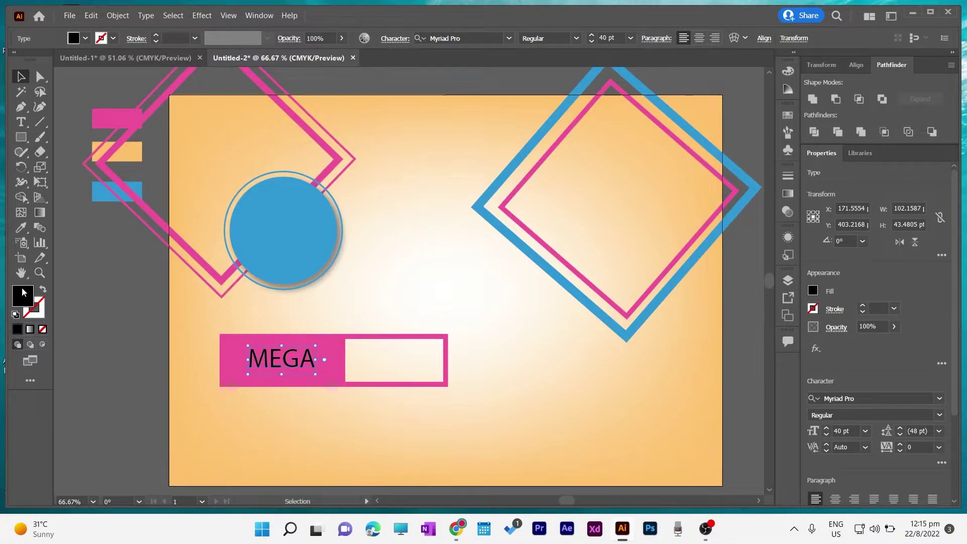
# Step: Make MEGA white and bold, then scale it up within the block
pyautogui.click(812, 291)
pyautogui.click(693, 336)
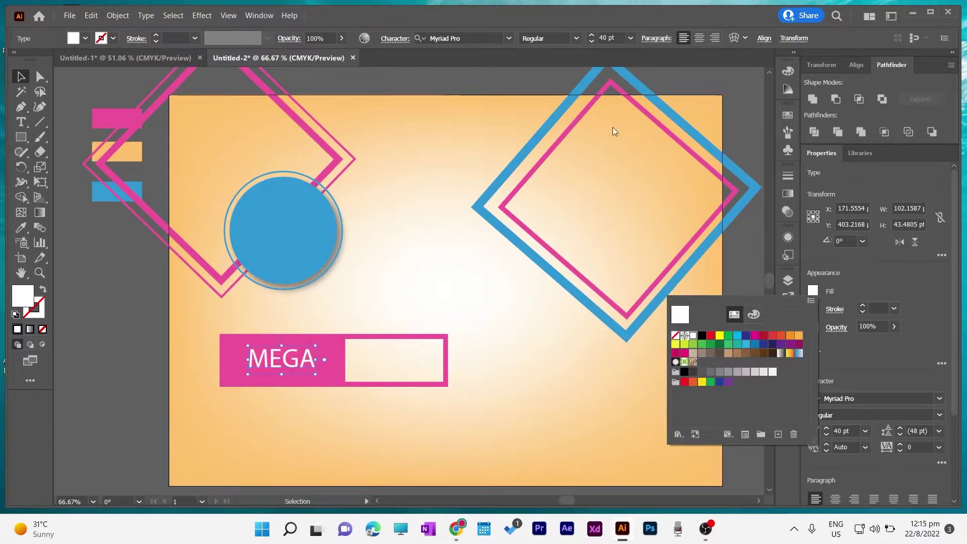
pyautogui.click(576, 39)
pyautogui.click(542, 66)
pyautogui.hotkey('ctrl', ';')
pyautogui.moveTo(294, 363); pyautogui.dragTo(288, 364)
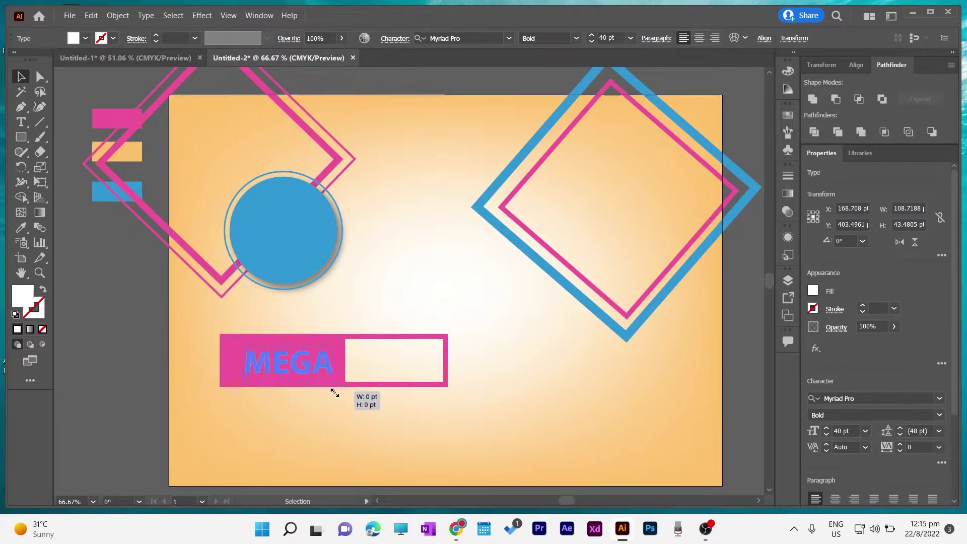
pyautogui.moveTo(325, 377); pyautogui.dragTo(330, 380)
pyautogui.hotkey('ctrl', ';')
# Step: Enlarge MEGA further and duplicate it into the white box
pyautogui.click(477, 371)
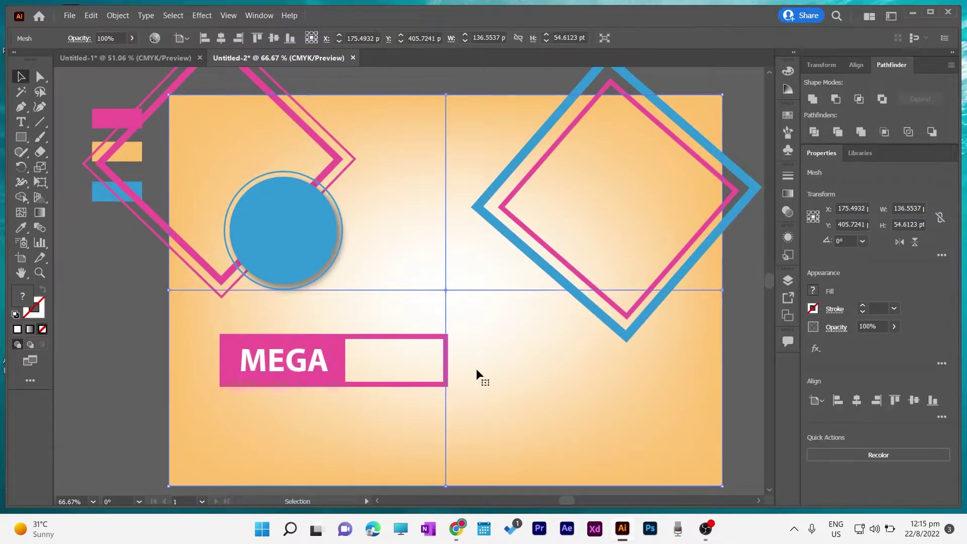
pyautogui.click(315, 347)
pyautogui.click(591, 36)
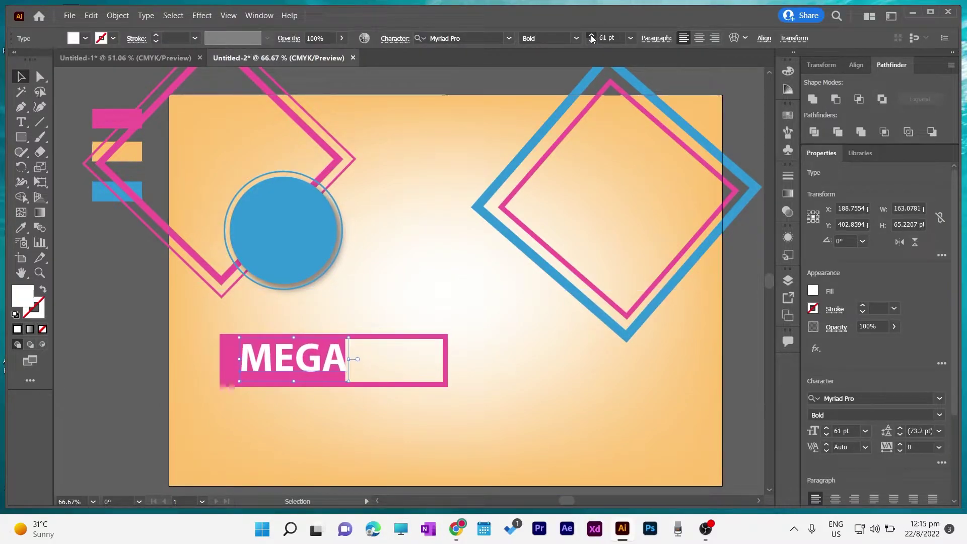
pyautogui.click(591, 36)
pyautogui.moveTo(305, 361); pyautogui.dragTo(289, 363)
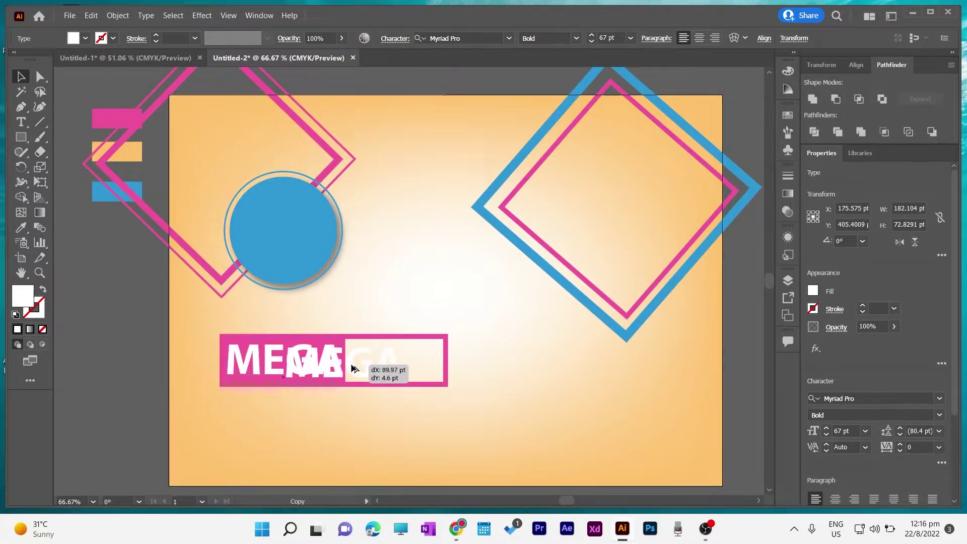
pyautogui.moveTo(291, 363); pyautogui.dragTo(395, 364)
# Step: Retype the duplicated text as SALE
pyautogui.press('t')
pyautogui.click(392, 362)
pyautogui.press('Delete')
pyautogui.press('Delete')
pyautogui.press('BackSpace')
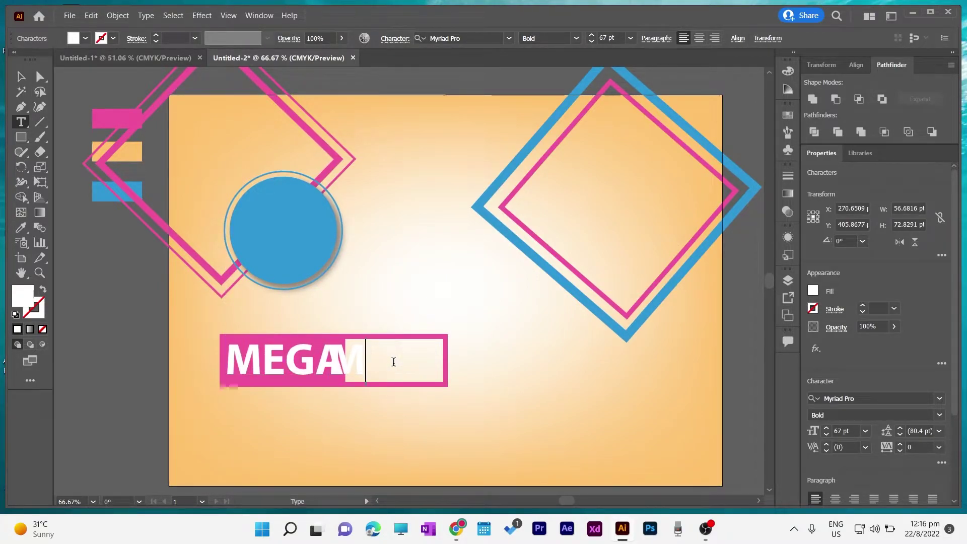
pyautogui.press('BackSpace')
pyautogui.write('SALE')
pyautogui.click(20, 76)
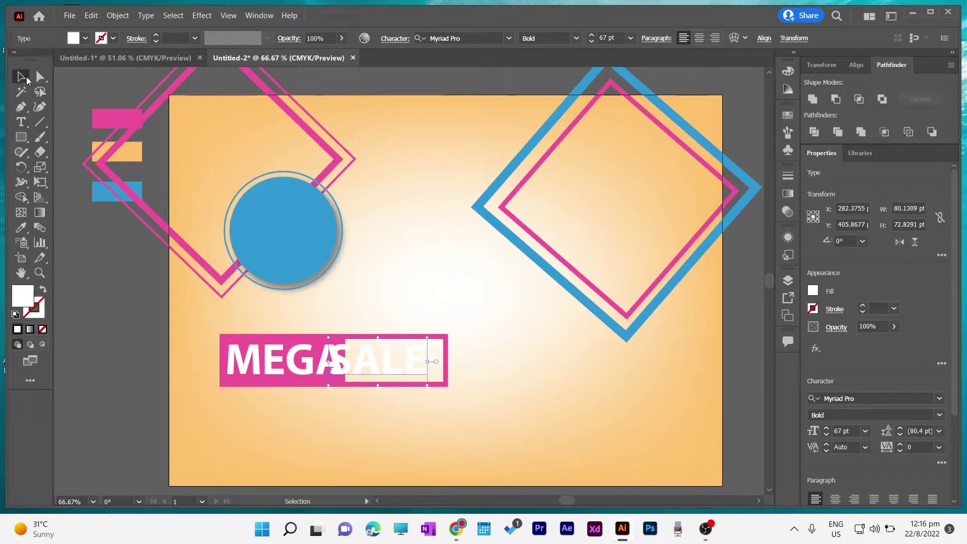
# Step: Fit SALE inside the white box and colour it pink from the pink bar
pyautogui.moveTo(375, 362); pyautogui.dragTo(388, 364)
pyautogui.press('i')
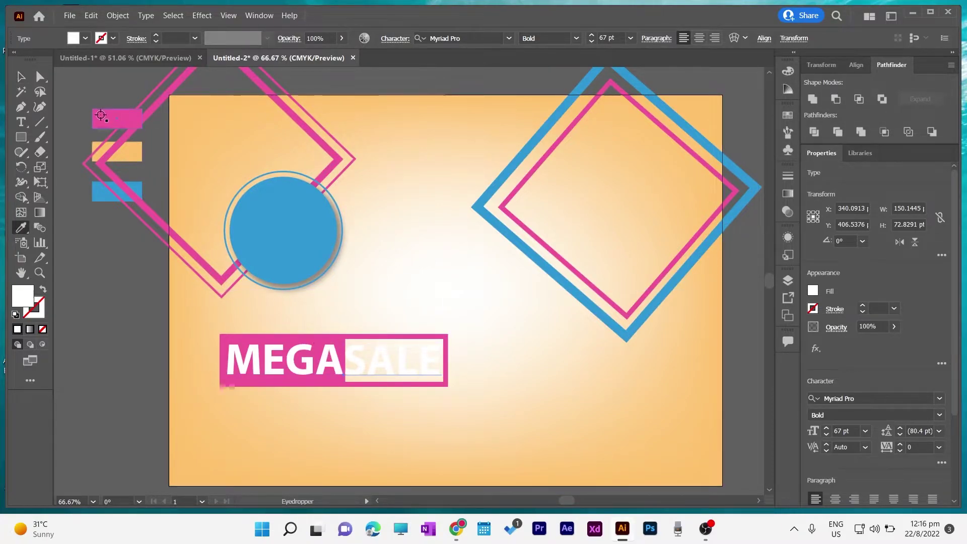
pyautogui.click(104, 118)
pyautogui.click(19, 79)
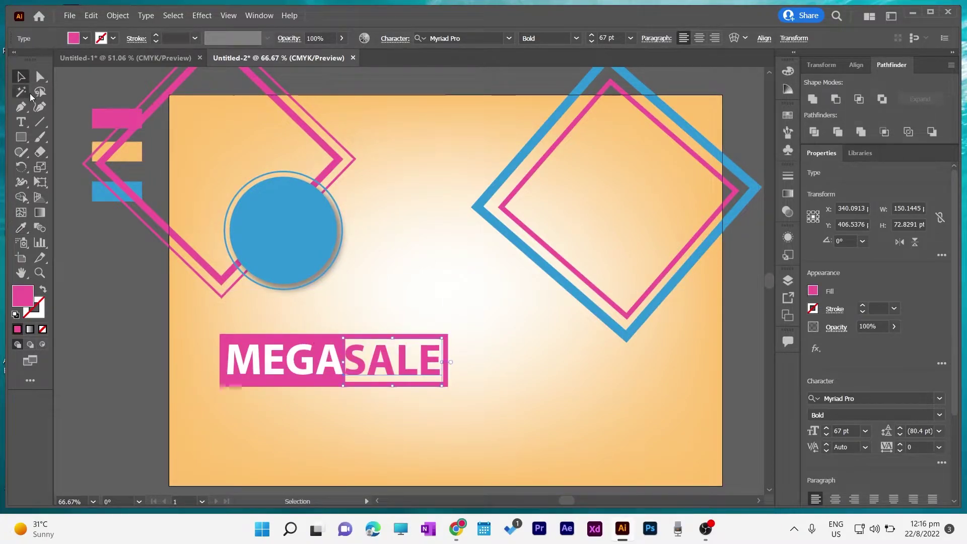
# Step: Add 'Lorem ipsum dolor sit amet' body text below MEGASALE at 11 pt
pyautogui.press('t')
pyautogui.click(234, 408)
pyautogui.write('Lorem ipsum dolor sit amet')
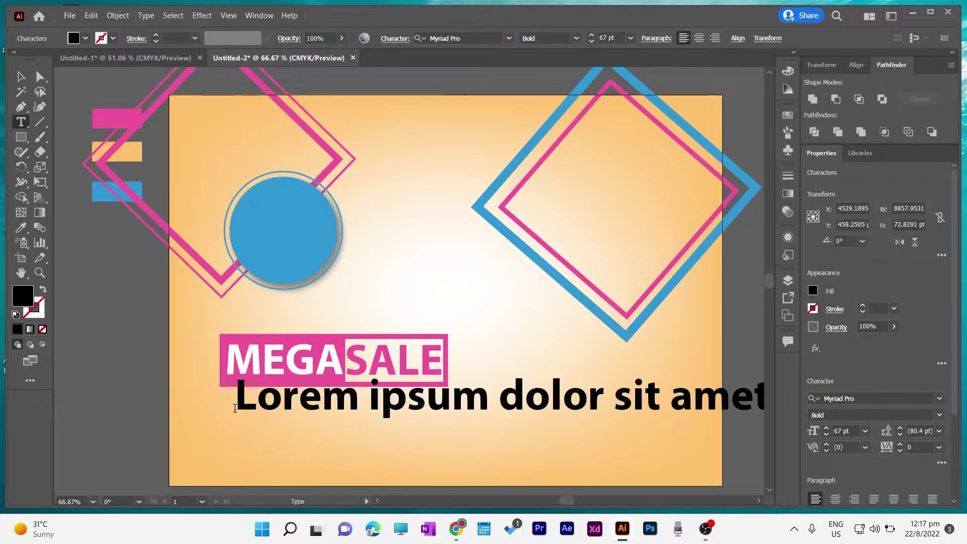
pyautogui.press('Escape')
pyautogui.click(629, 38)
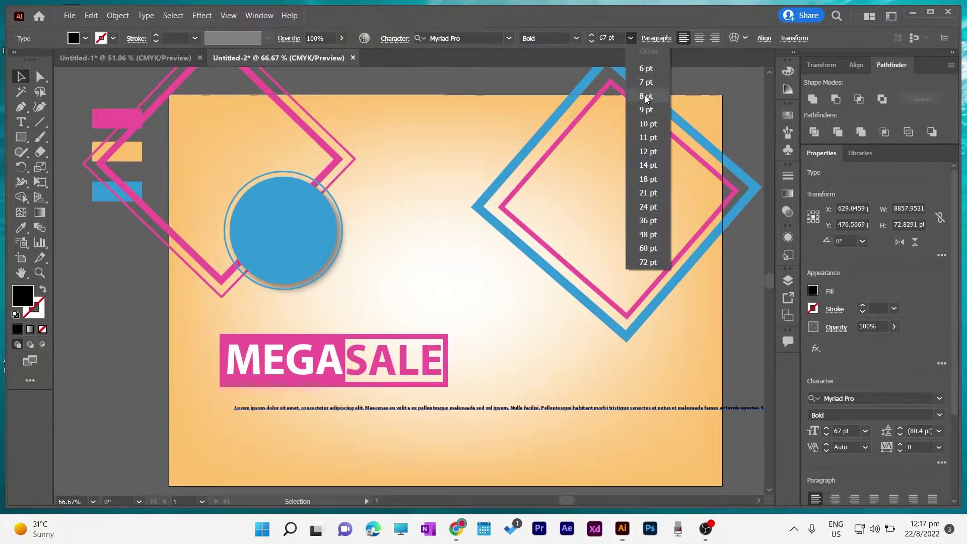
pyautogui.click(648, 137)
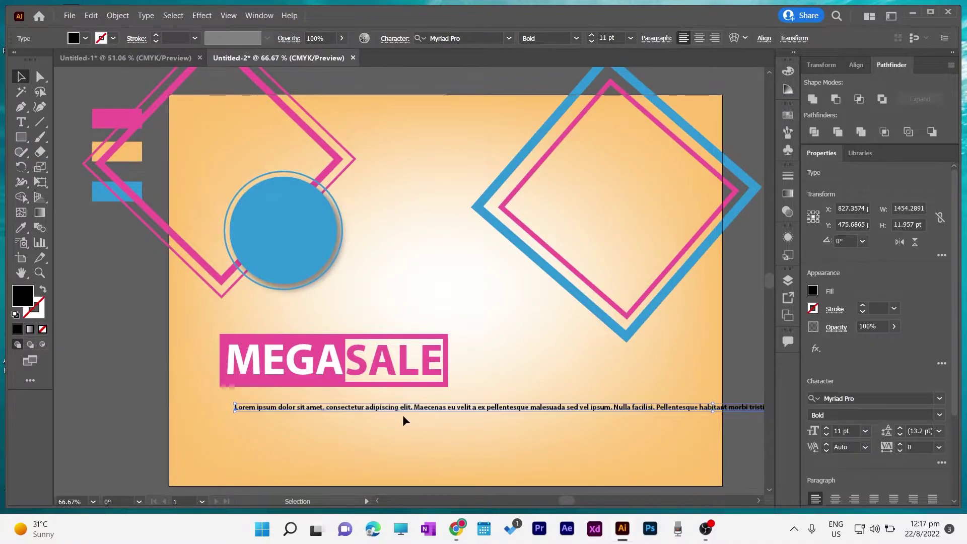
pyautogui.moveTo(329, 406); pyautogui.dragTo(313, 404)
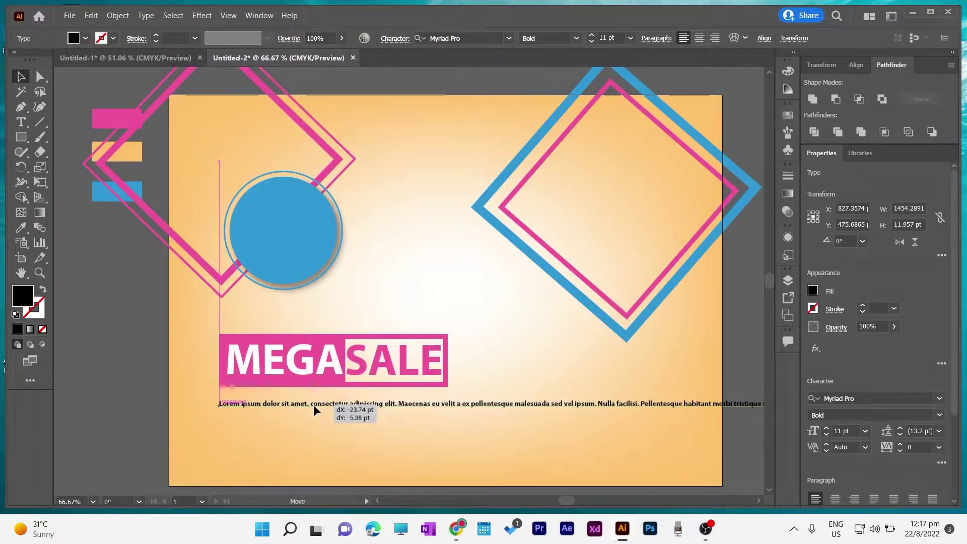
# Step: Break the paragraph into four lines after velit, Pellentesque and egestas
pyautogui.doubleClick(458, 409)
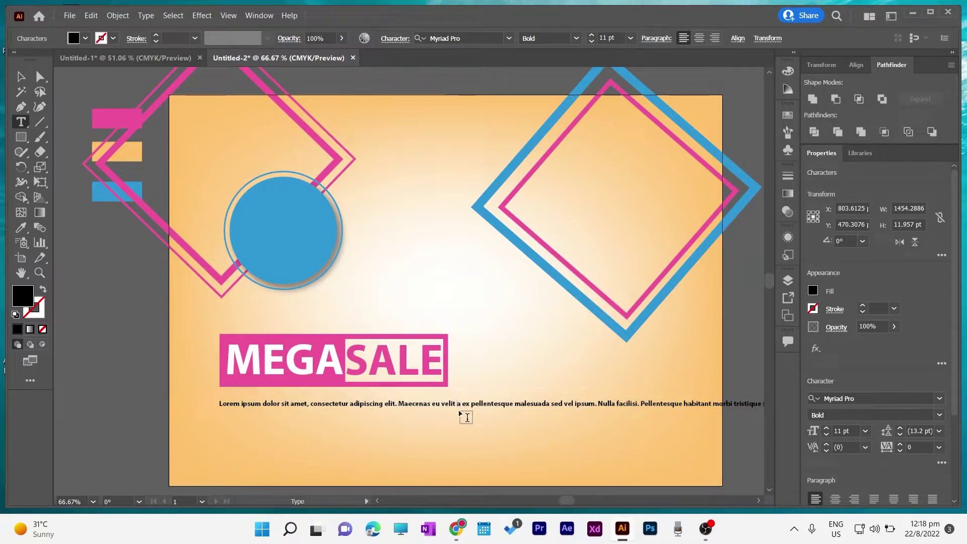
pyautogui.press('Return')
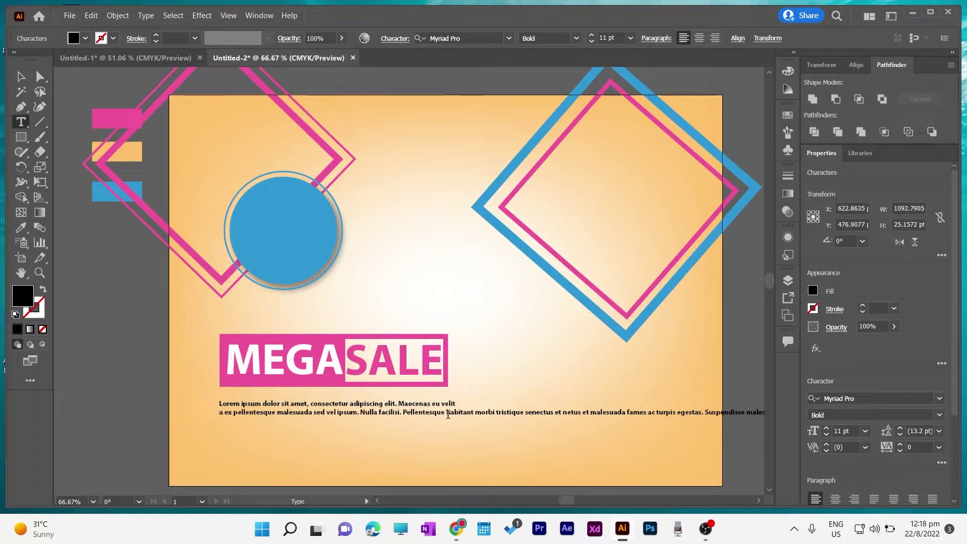
pyautogui.press('Return')
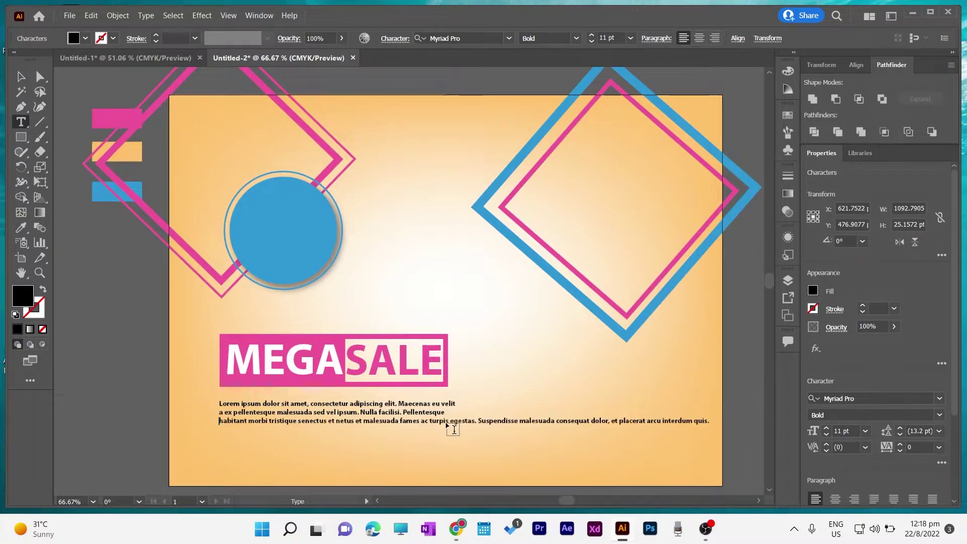
pyautogui.press('Return')
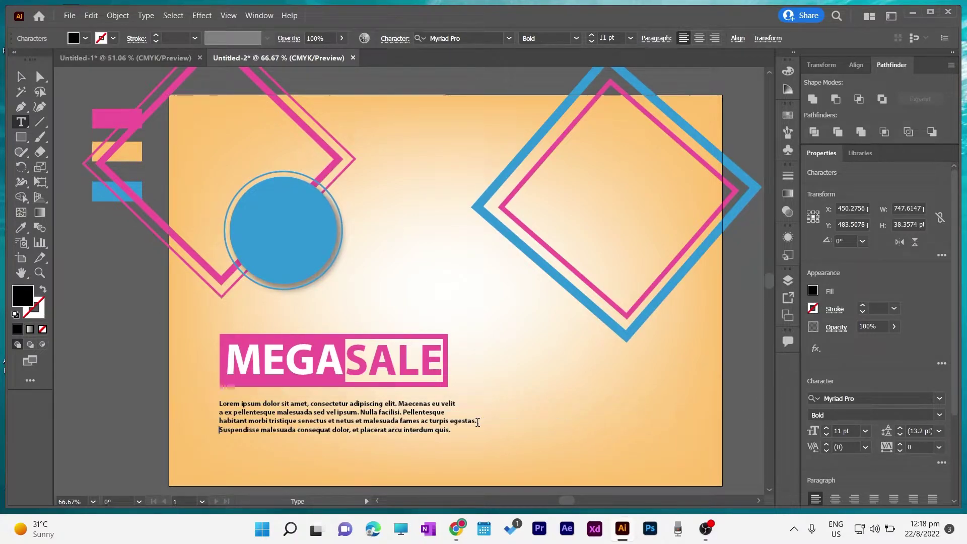
pyautogui.click(21, 76)
pyautogui.moveTo(351, 424); pyautogui.dragTo(331, 417)
# Step: Set the paragraph's font style to Regular
pyautogui.click(576, 39)
pyautogui.click(569, 55)
pyautogui.click(490, 456)
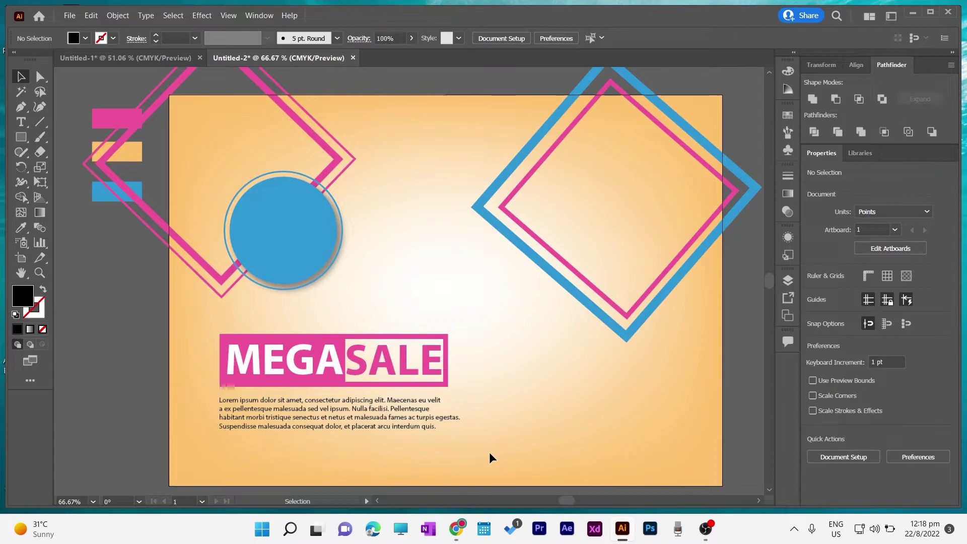
pyautogui.click(21, 123)
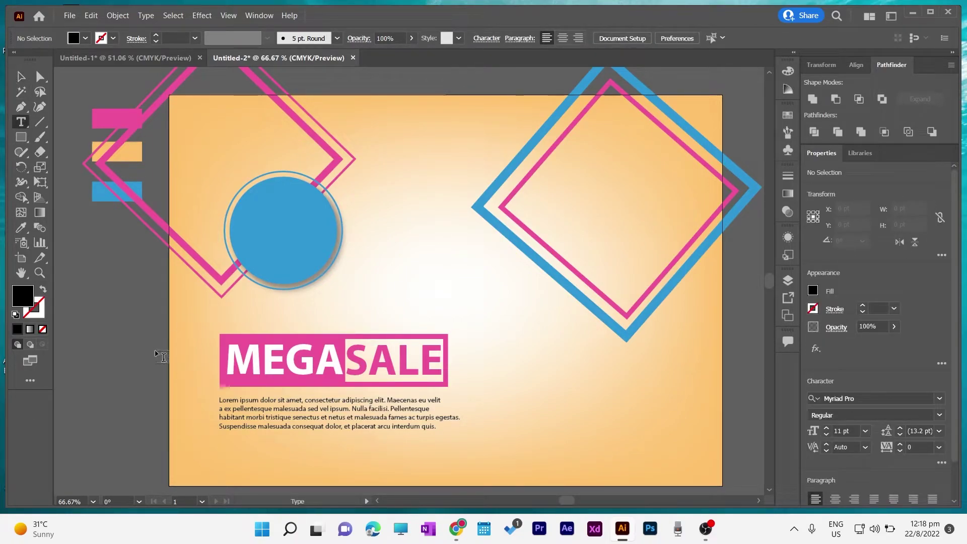
# Step: Type the website address line and centre it beneath the paragraph
pyautogui.click(223, 456)
pyautogui.write('www')
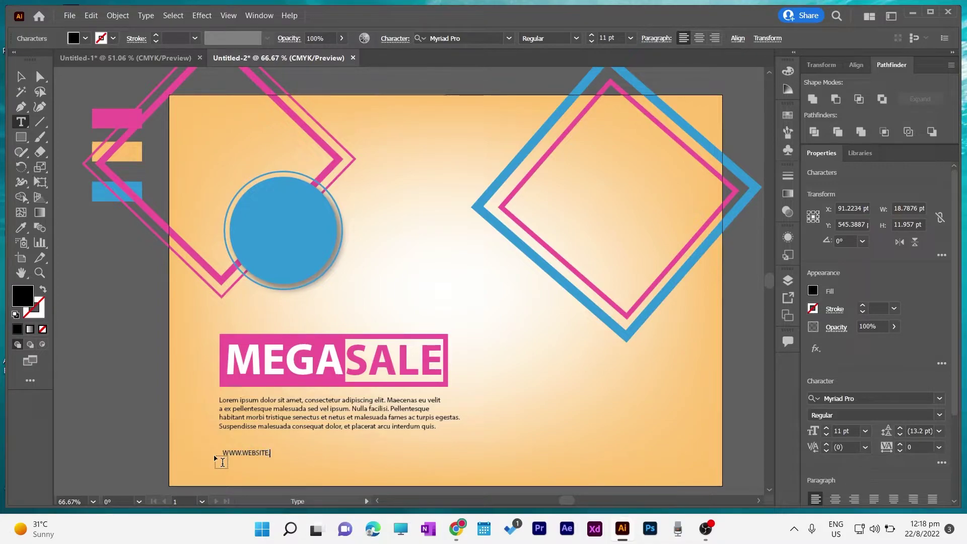
pyautogui.write('.learn')
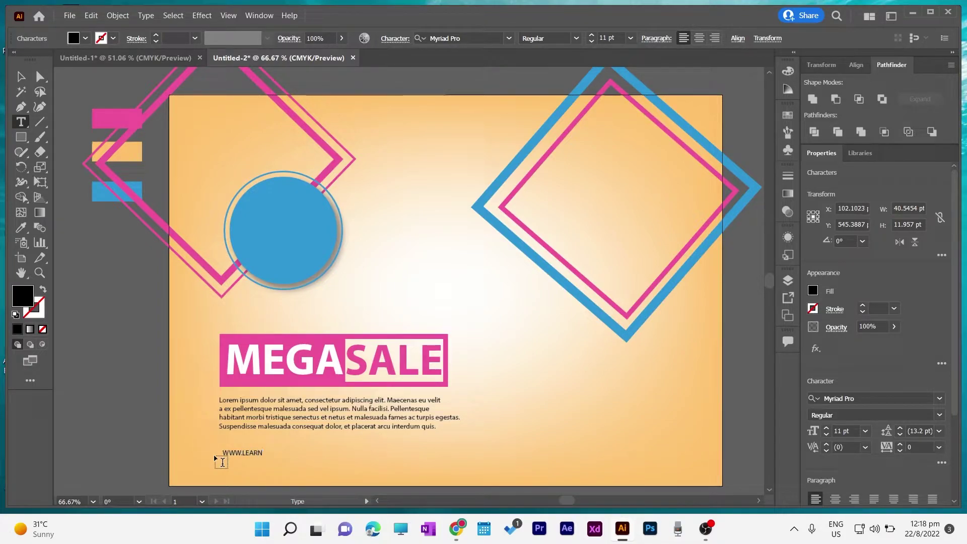
pyautogui.write('zish.com')
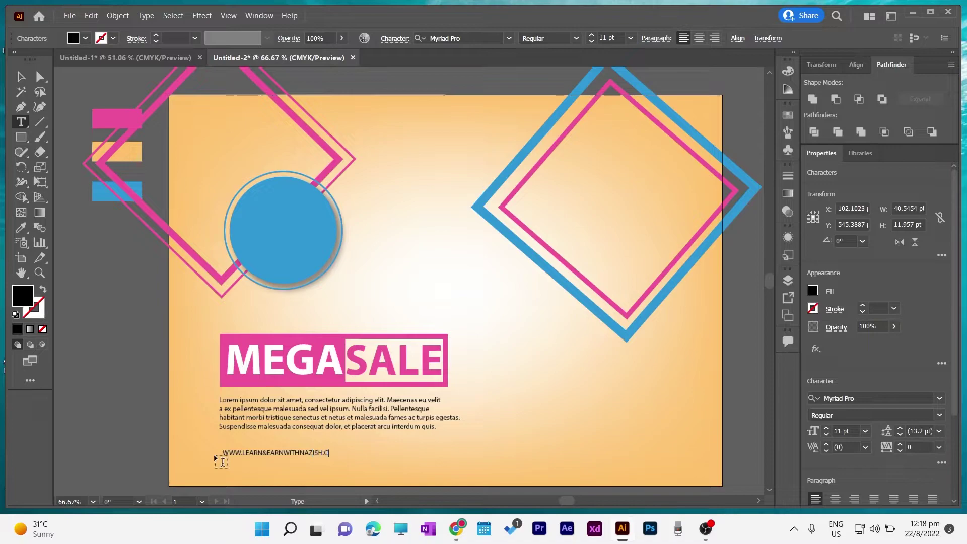
pyautogui.click(21, 75)
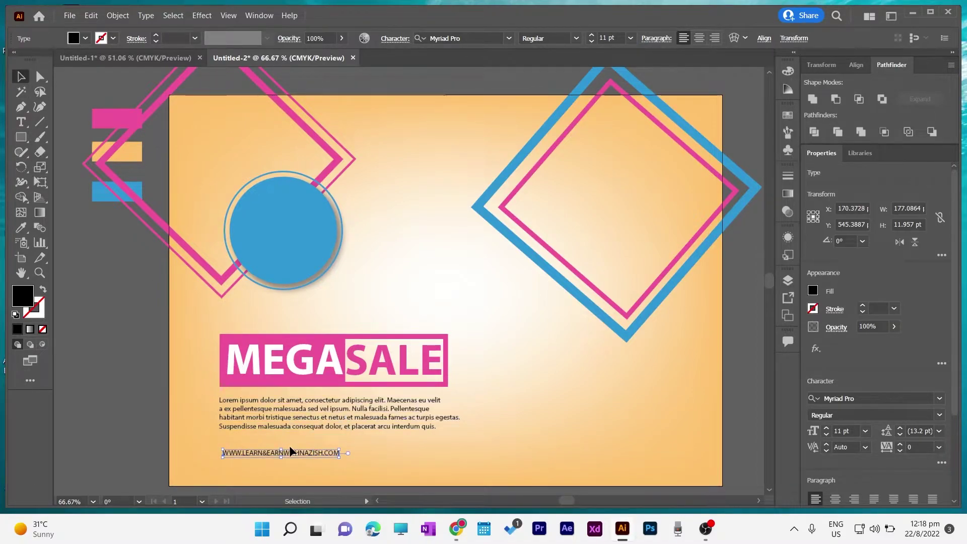
pyautogui.moveTo(291, 453); pyautogui.dragTo(349, 445)
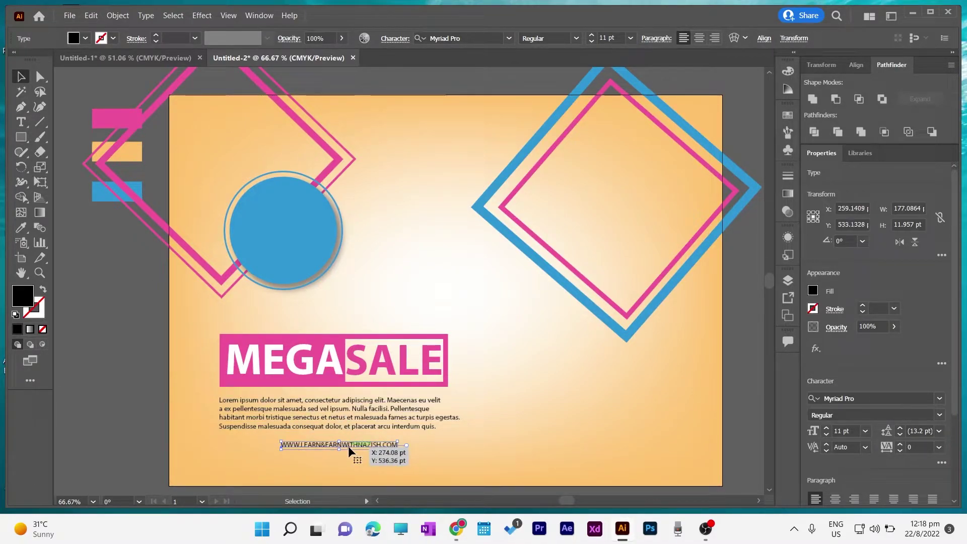
# Step: Colour the address pink from the pink bar and make it bold
pyautogui.press('i')
pyautogui.click(99, 195)
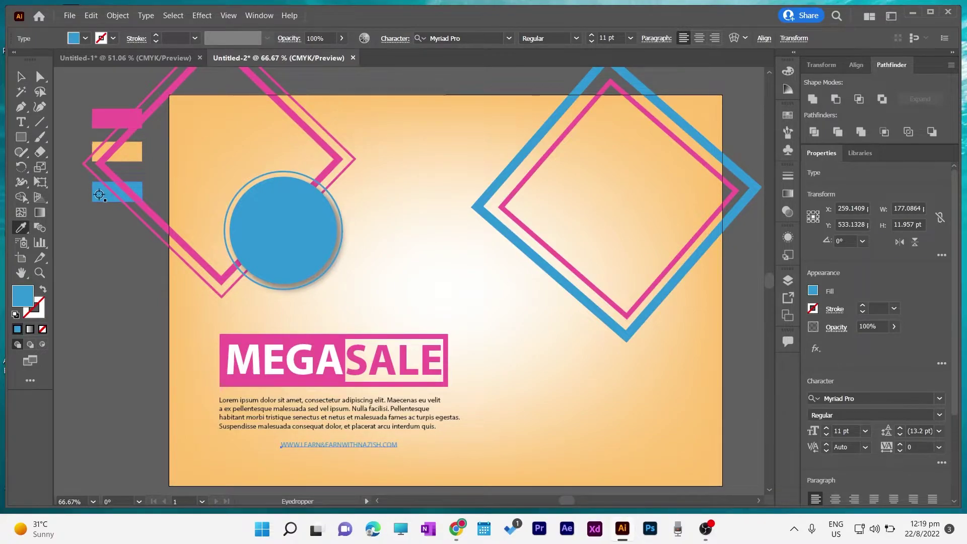
pyautogui.click(103, 117)
pyautogui.click(21, 76)
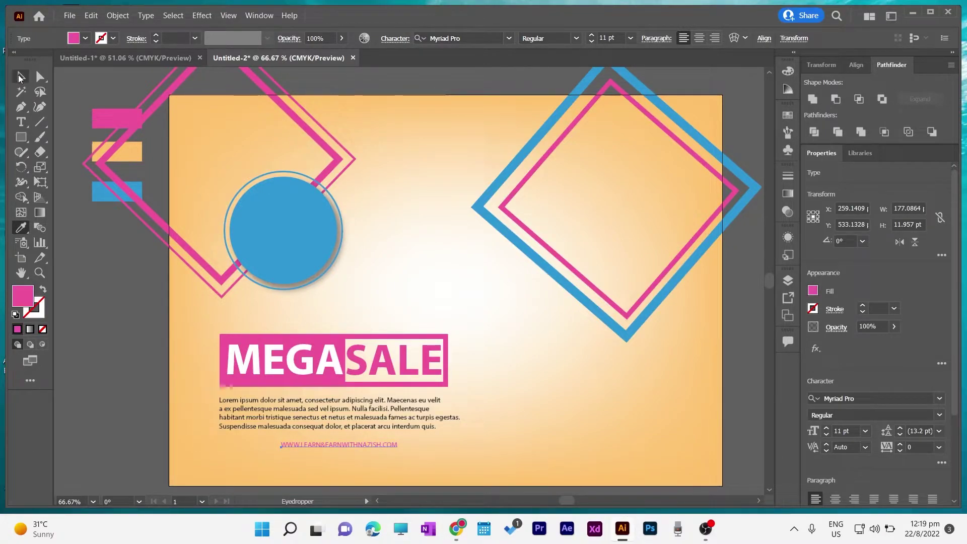
pyautogui.click(119, 420)
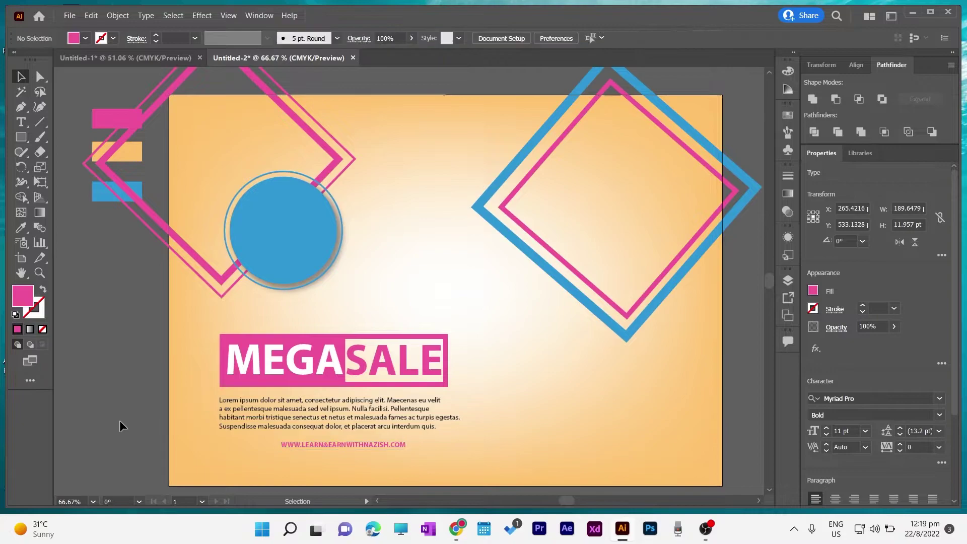
pyautogui.moveTo(312, 448); pyautogui.dragTo(307, 445)
pyautogui.click(135, 445)
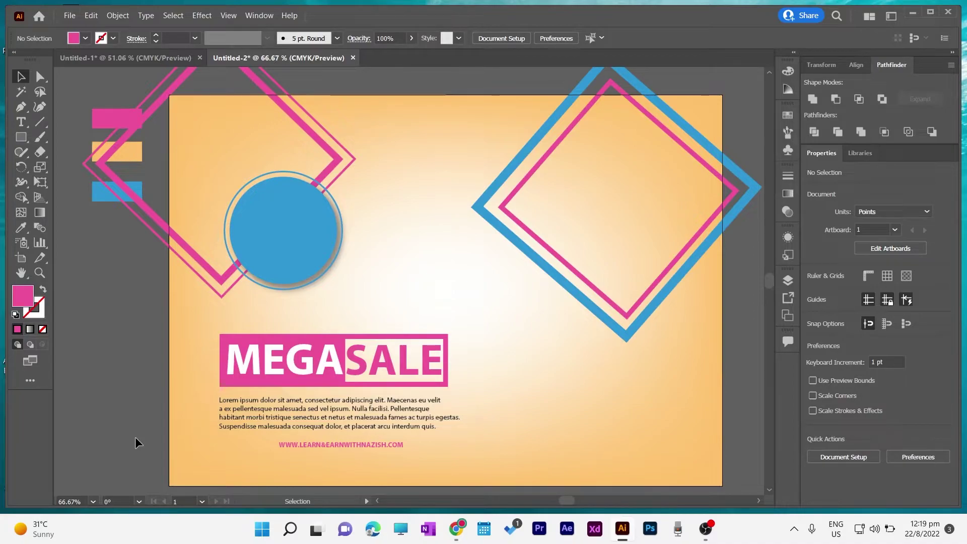
# Step: Bring the woman photo onto the artboard, in front of the right diamond frame
pyautogui.scroll(1, 135, 437)
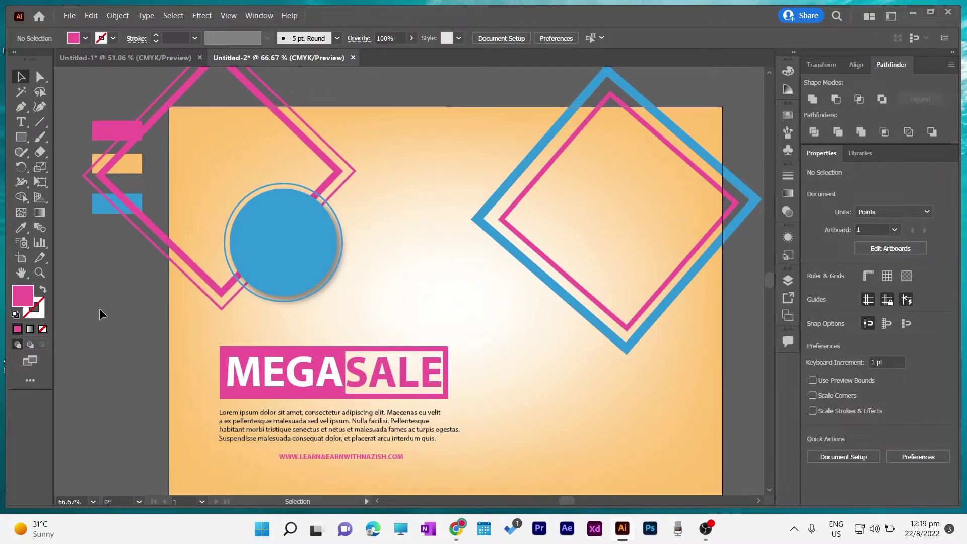
pyautogui.moveTo(733, 321)
pyautogui.mouseDown()
pyautogui.moveTo(563, 319)
pyautogui.moveTo(627, 299)
pyautogui.mouseUp()
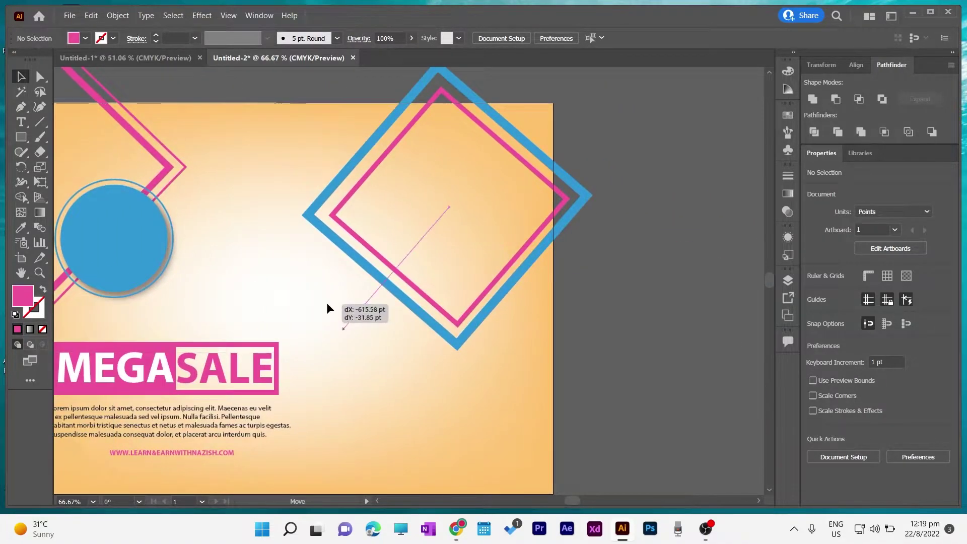
pyautogui.rightClick(627, 300)
pyautogui.click(800, 401)
pyautogui.moveTo(715, 356); pyautogui.dragTo(479, 339)
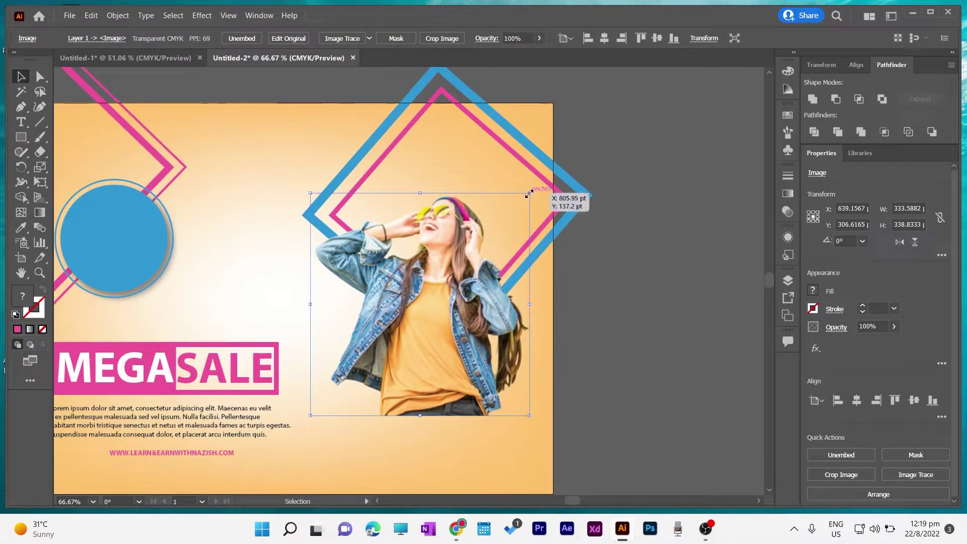
# Step: Enlarge the photo to about 512 by 520 pt over the right diamond
pyautogui.keyDown('shift'); pyautogui.moveTo(524, 199); pyautogui.dragTo(592, 132); pyautogui.keyUp('shift')
pyautogui.moveTo(488, 267); pyautogui.dragTo(445, 350)
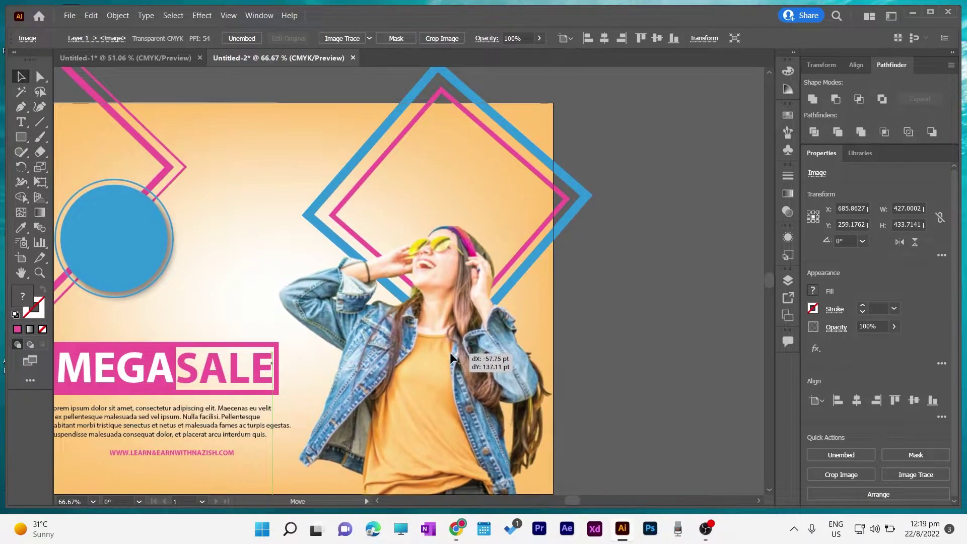
pyautogui.moveTo(262, 211)
pyautogui.mouseDown()
pyautogui.moveTo(263, 174)
pyautogui.moveTo(225, 169)
pyautogui.mouseUp()
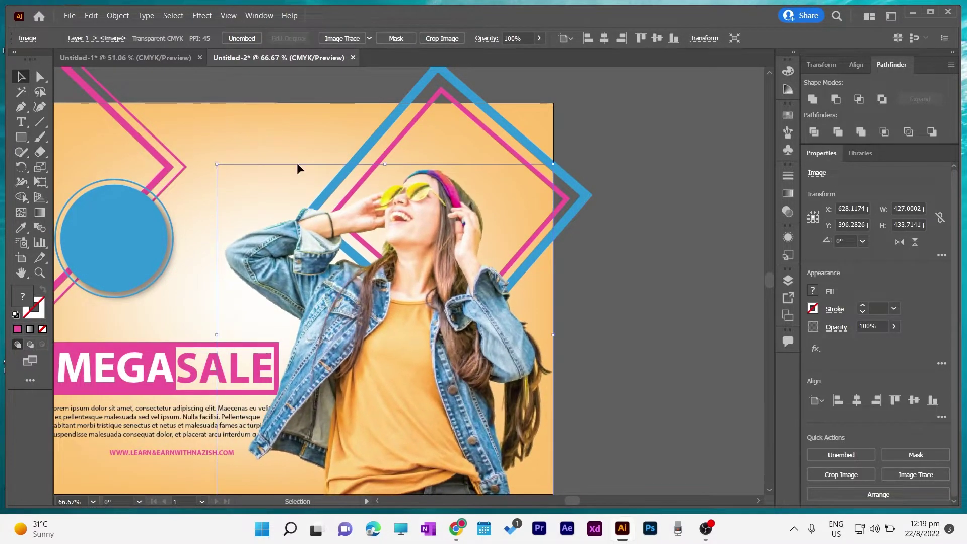
pyautogui.click(616, 314)
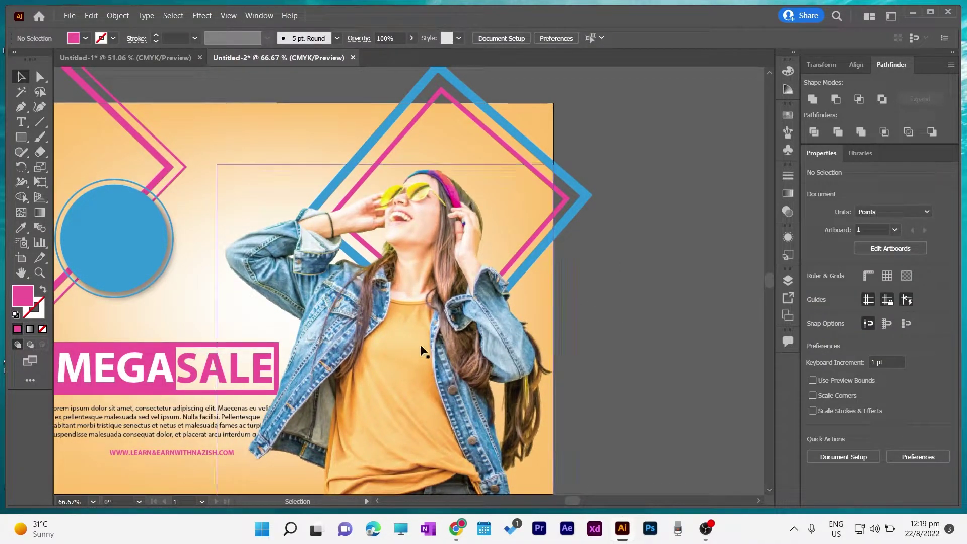
pyautogui.moveTo(420, 345)
pyautogui.mouseDown()
pyautogui.moveTo(429, 342)
pyautogui.moveTo(419, 341)
pyautogui.mouseUp()
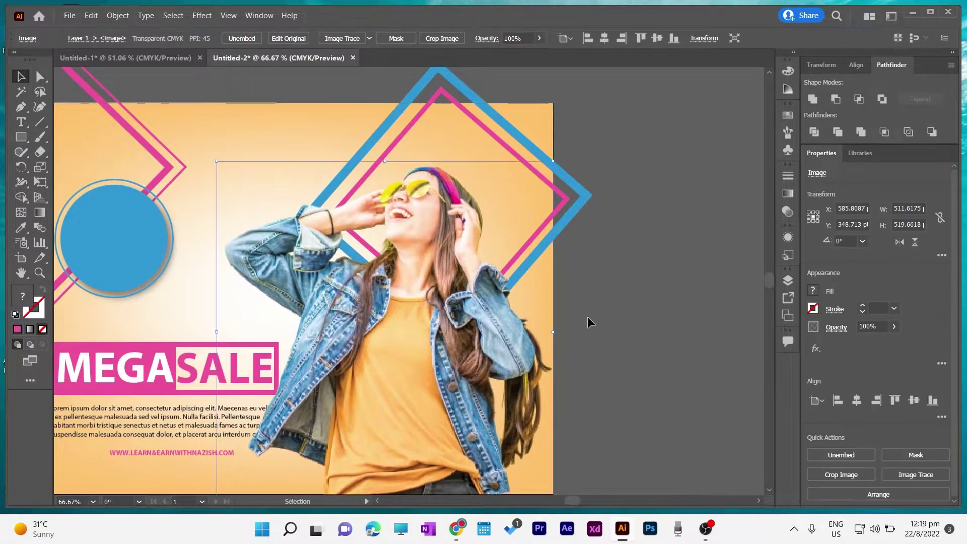
pyautogui.click(632, 311)
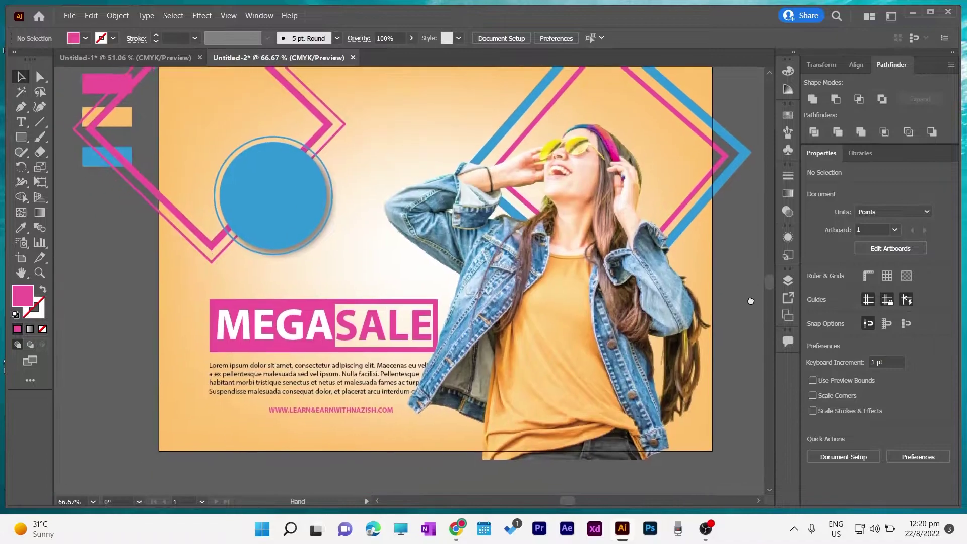
pyautogui.moveTo(626, 324)
pyautogui.mouseDown()
pyautogui.moveTo(702, 308)
pyautogui.moveTo(710, 316)
pyautogui.mouseUp()
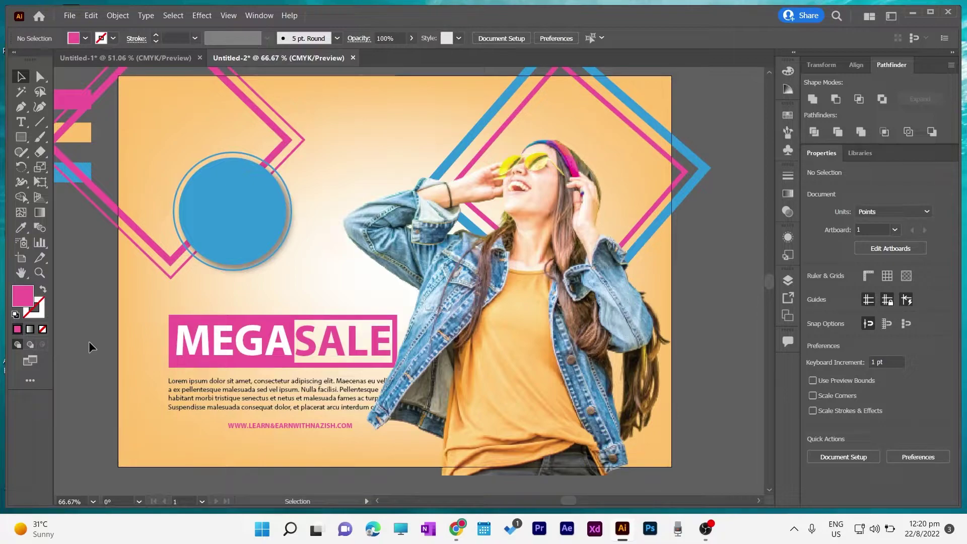
# Step: Try sampling the background colour onto the diamond frames, then undo it
pyautogui.click(694, 163)
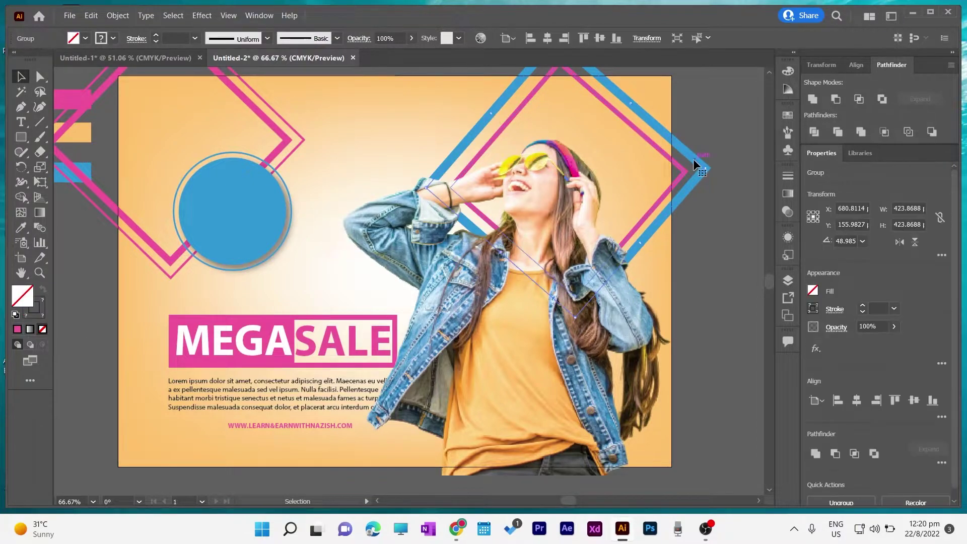
pyautogui.press('i')
pyautogui.click(548, 394)
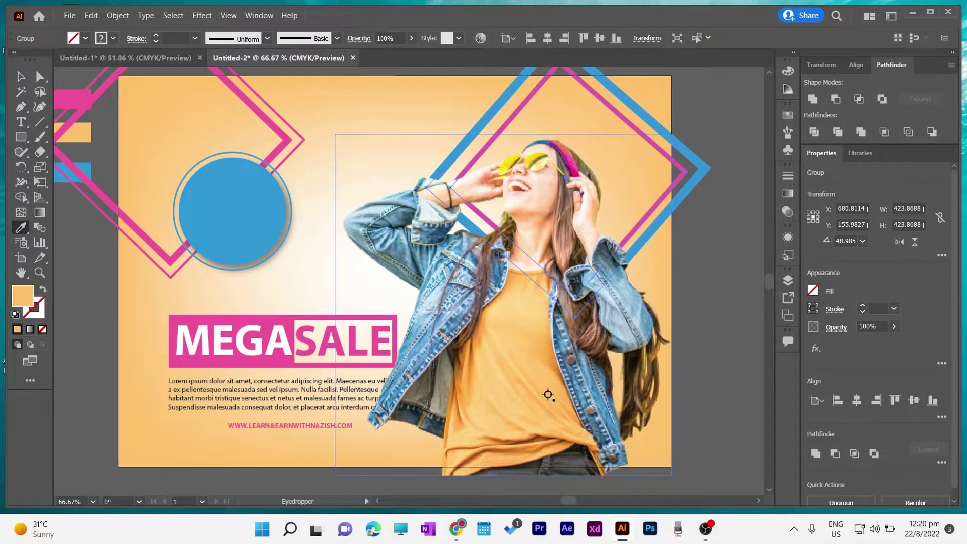
pyautogui.hotkey('ctrl', 'z')
pyautogui.press('v')
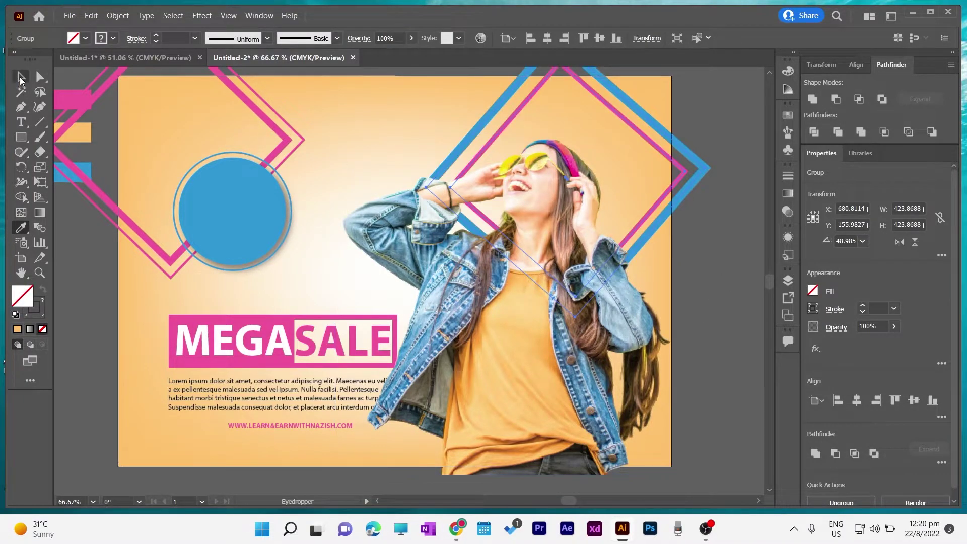
# Step: Ungroup the diamond frames and select only the blue outer diamond
pyautogui.rightClick(634, 109)
pyautogui.click(671, 231)
pyautogui.click(702, 152)
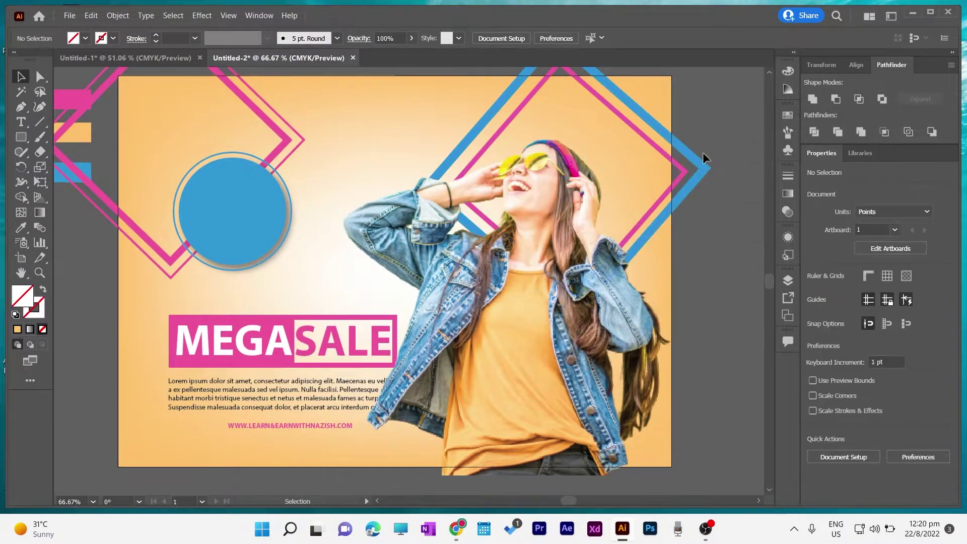
pyautogui.click(692, 159)
pyautogui.press('i')
pyautogui.click(231, 212)
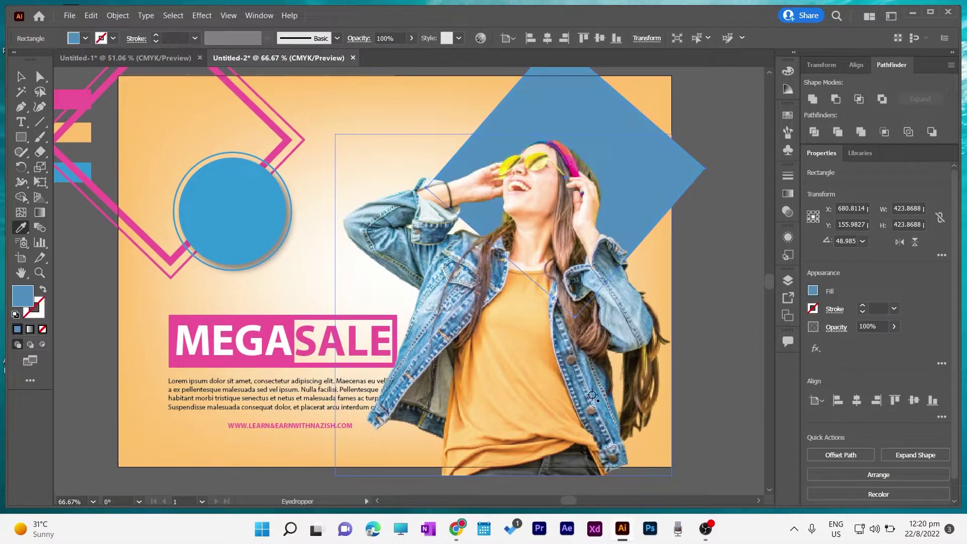
pyautogui.click(44, 290)
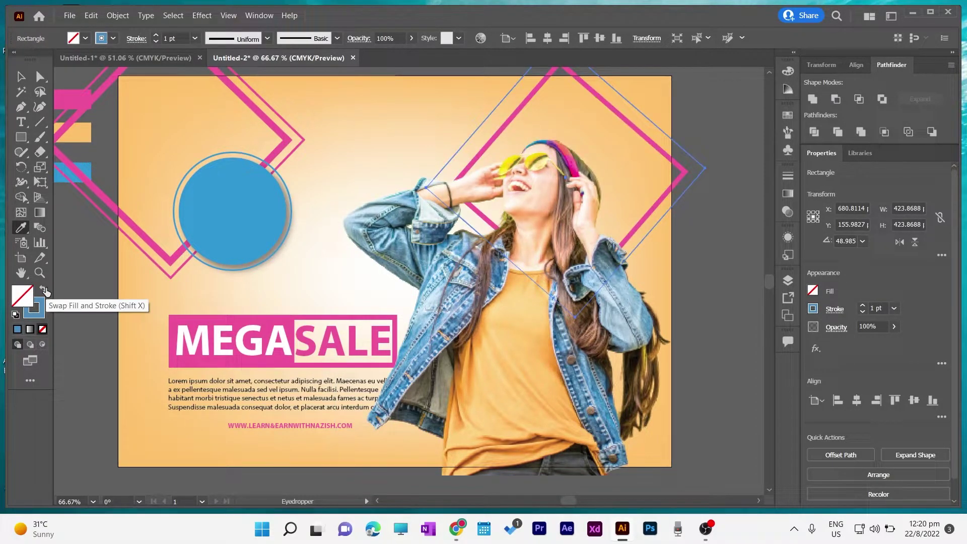
pyautogui.hotkey('ctrl', 'z')
pyautogui.hotkey('ctrl', 'z')
pyautogui.click(22, 80)
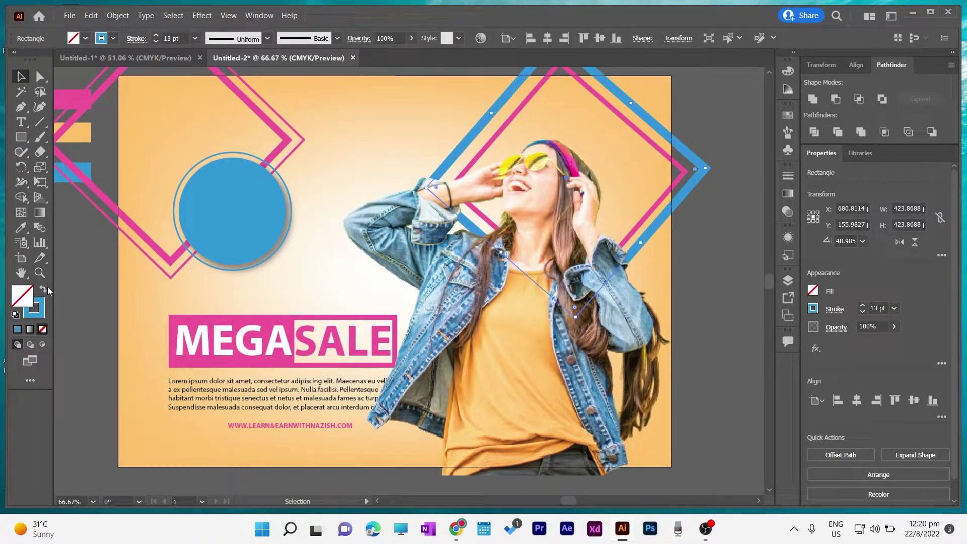
# Step: Set the blue diamond's outline colour to gold #f7b219
pyautogui.doubleClick(41, 303)
pyautogui.click(518, 246)
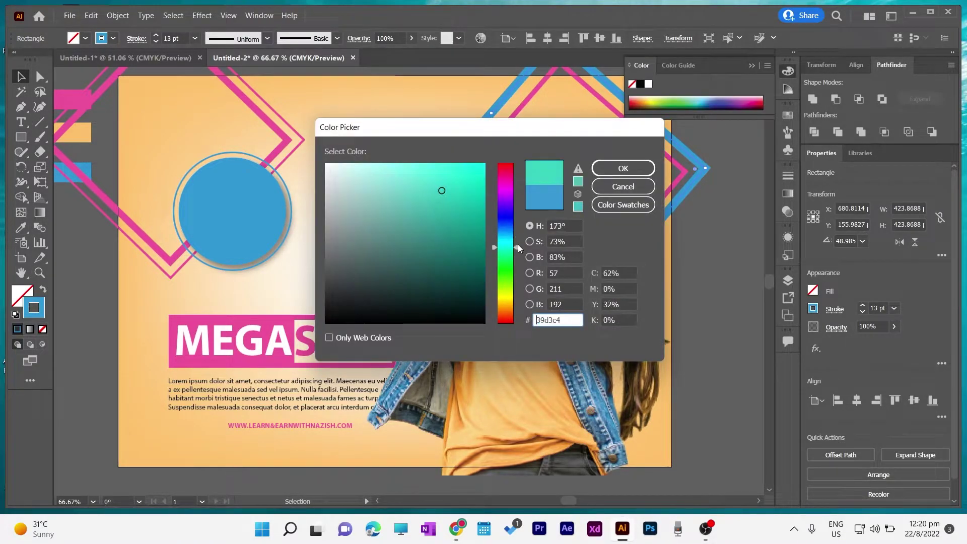
pyautogui.moveTo(518, 245); pyautogui.dragTo(511, 309)
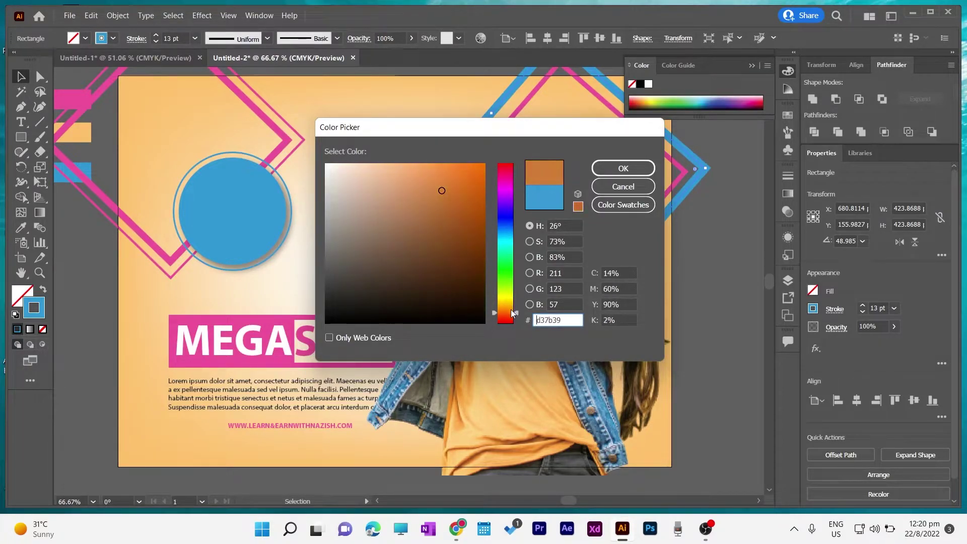
pyautogui.moveTo(510, 309); pyautogui.dragTo(516, 306)
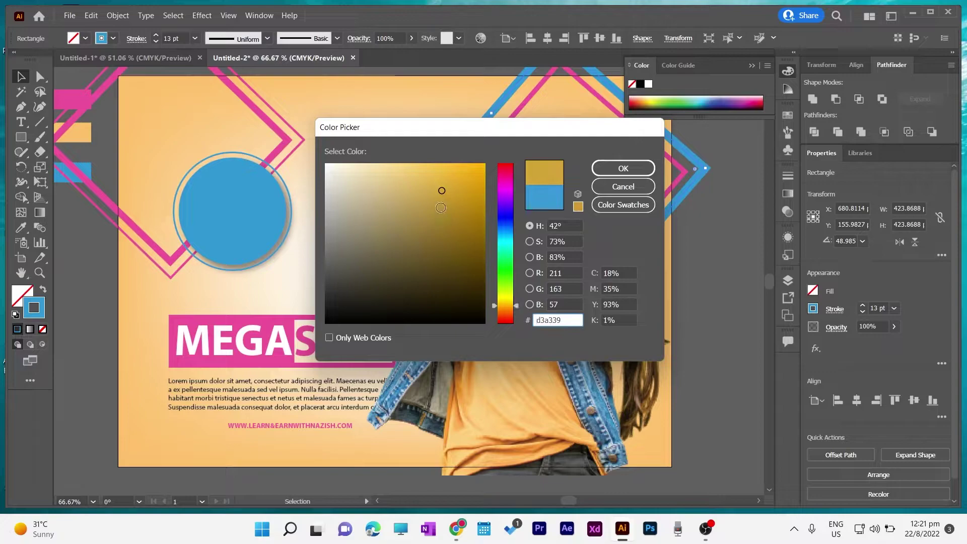
pyautogui.moveTo(441, 208); pyautogui.dragTo(470, 167)
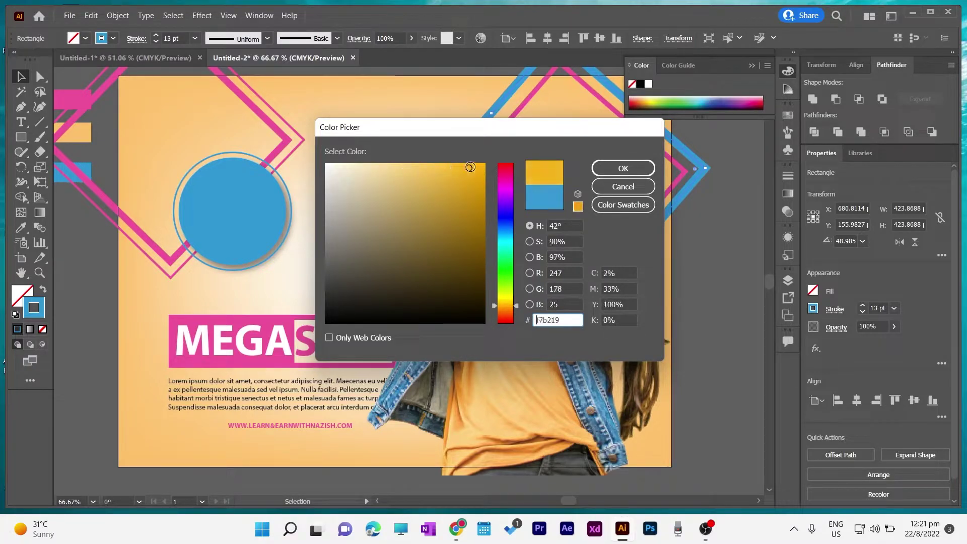
pyautogui.click(622, 168)
pyautogui.click(718, 235)
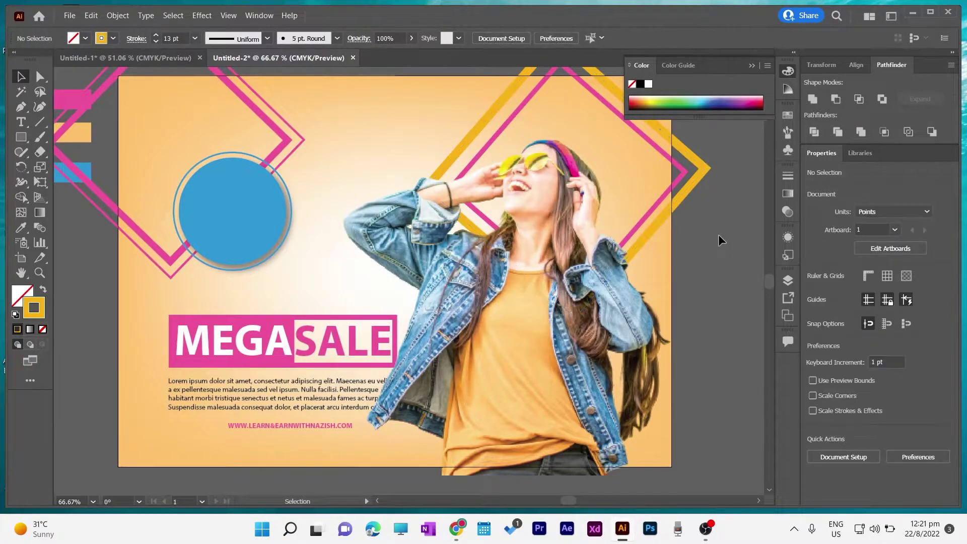
pyautogui.click(751, 65)
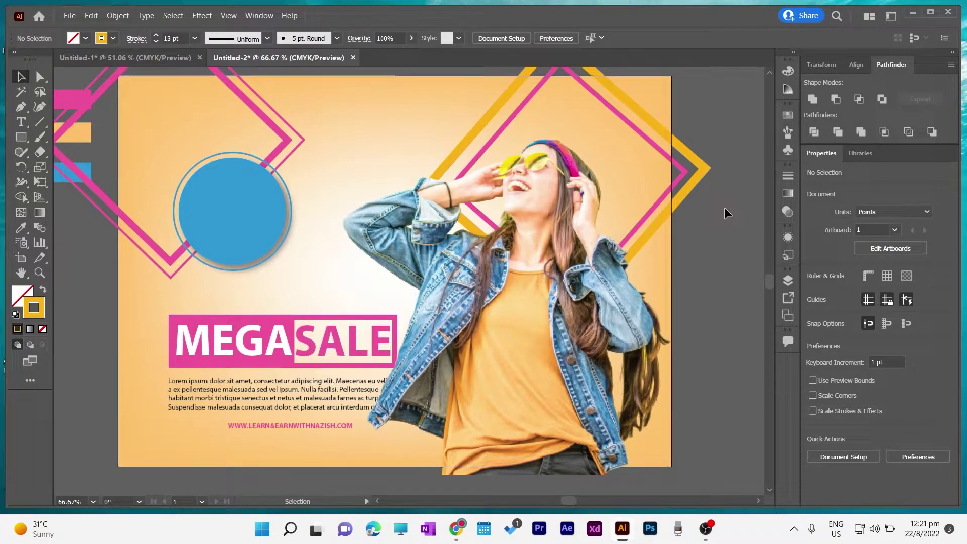
# Step: Check the MEGASALE heading and the pink rectangle behind it by selecting them
pyautogui.scroll(1, 724, 208)
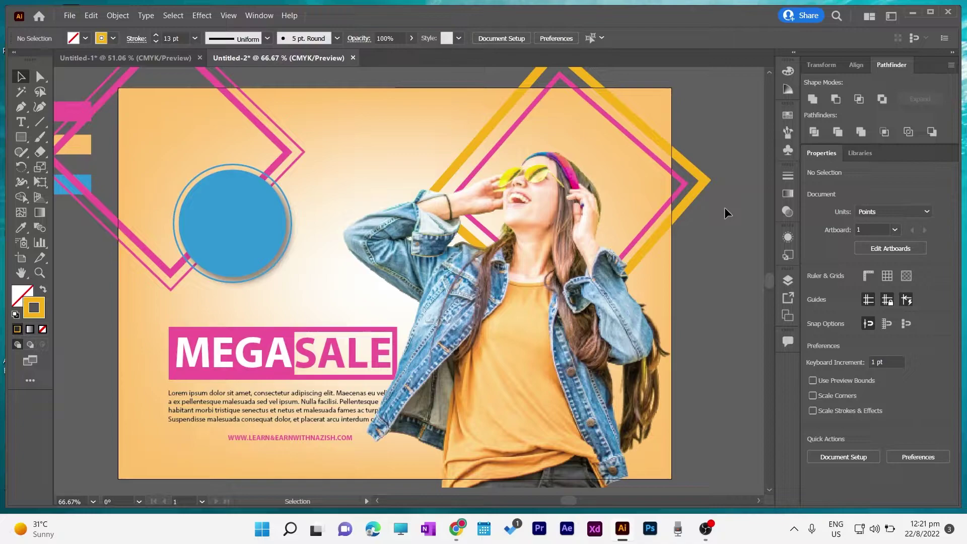
pyautogui.click(174, 336)
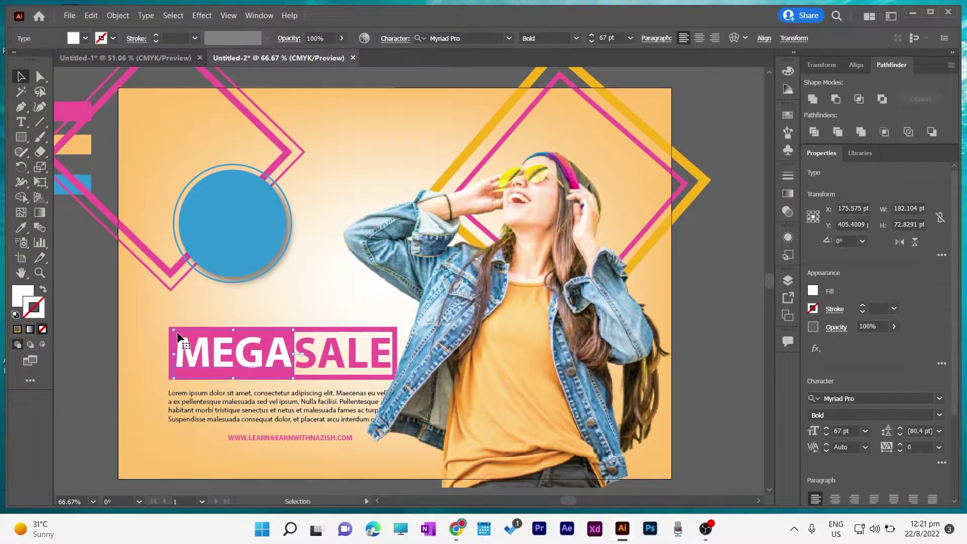
pyautogui.click(325, 331)
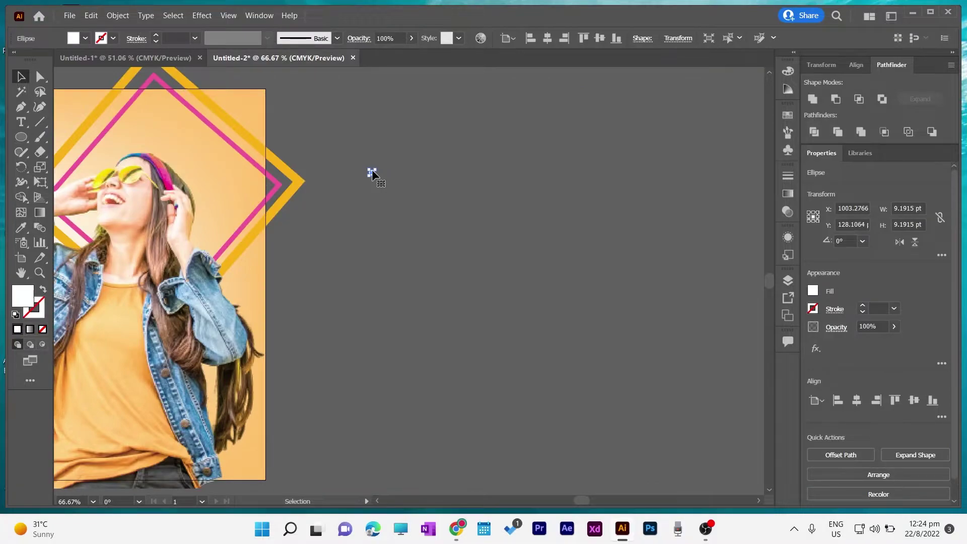
pyautogui.click(372, 169)
# Step: Draw a horizontal line beside the artboard with a white 10 pt stroke
pyautogui.press('\\')
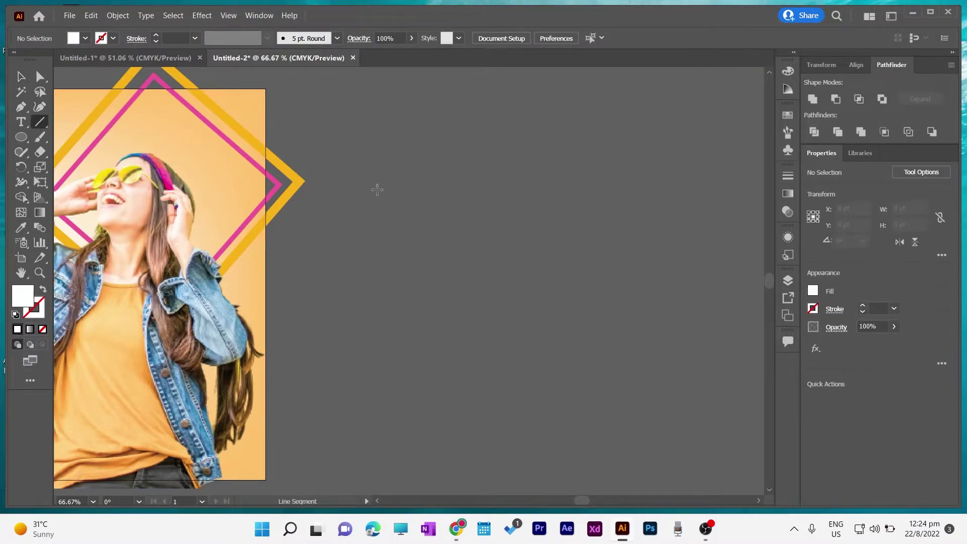
pyautogui.moveTo(340, 219); pyautogui.dragTo(474, 219)
pyautogui.press('v')
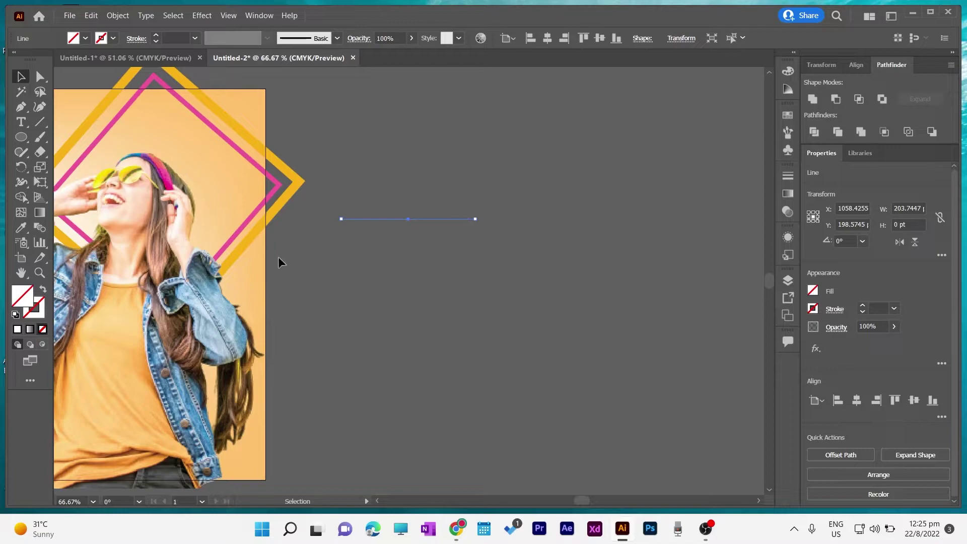
pyautogui.click(33, 307)
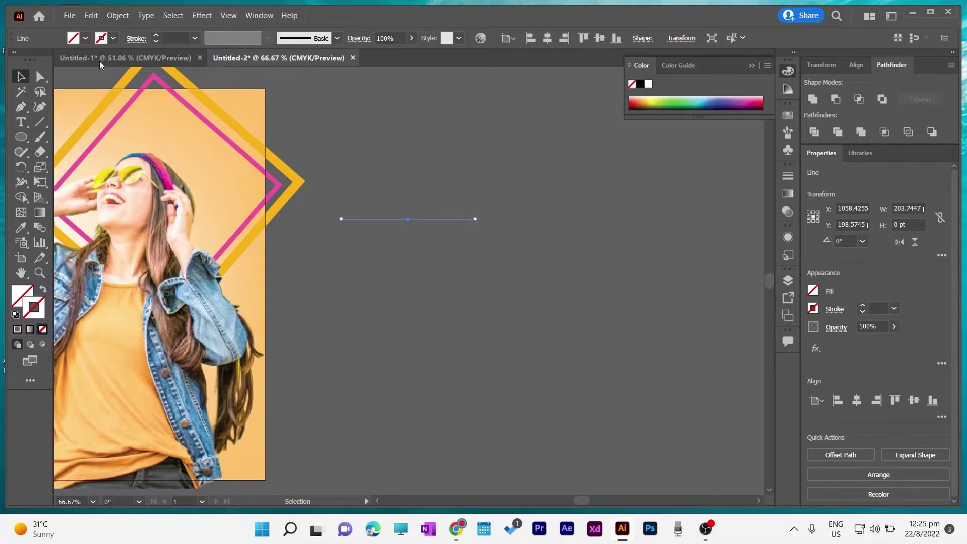
pyautogui.click(113, 38)
pyautogui.click(28, 63)
pyautogui.click(156, 35)
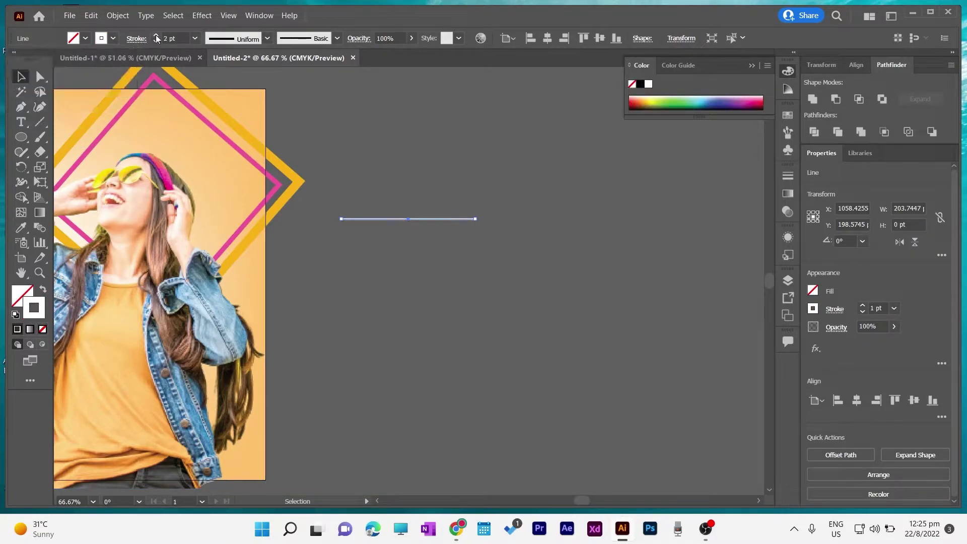
pyautogui.tripleClick(156, 35)
pyautogui.click(156, 35)
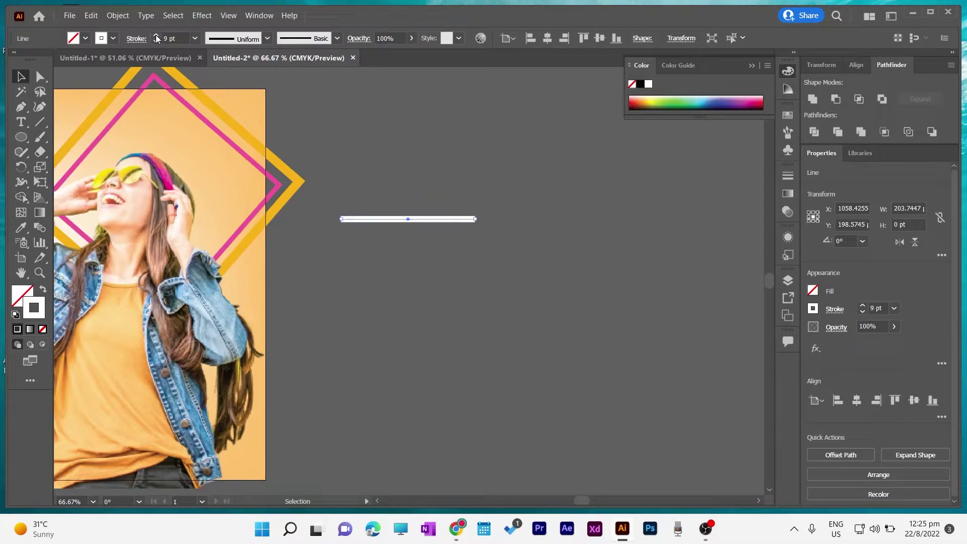
pyautogui.click(156, 36)
pyautogui.click(156, 35)
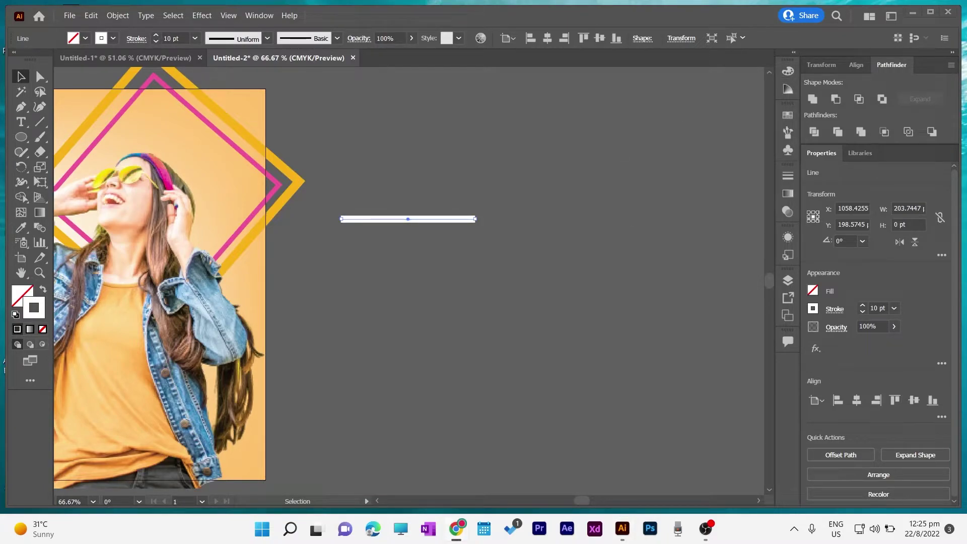
# Step: Make the line dashed with a 0 pt dash and 27 pt gap
pyautogui.click(136, 38)
pyautogui.click(8, 125)
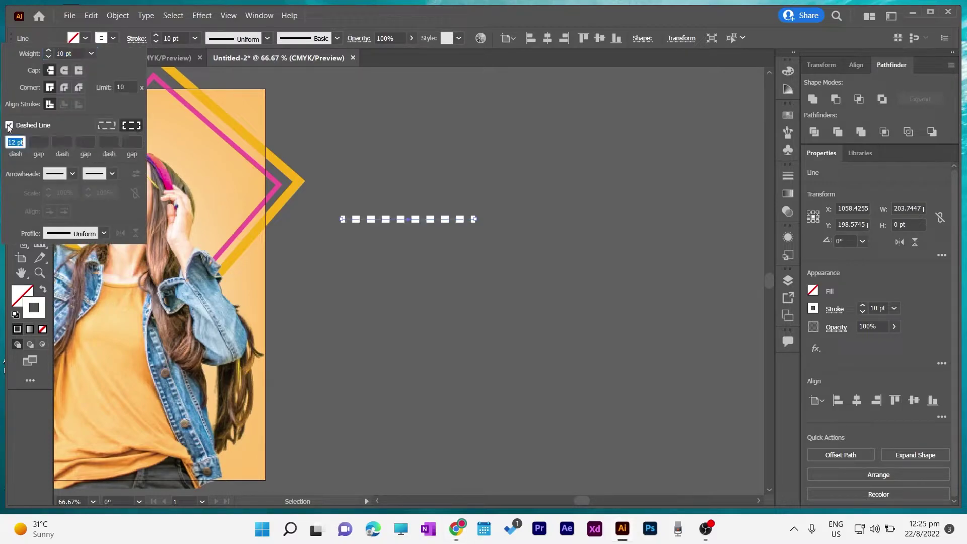
pyautogui.doubleClick(13, 141)
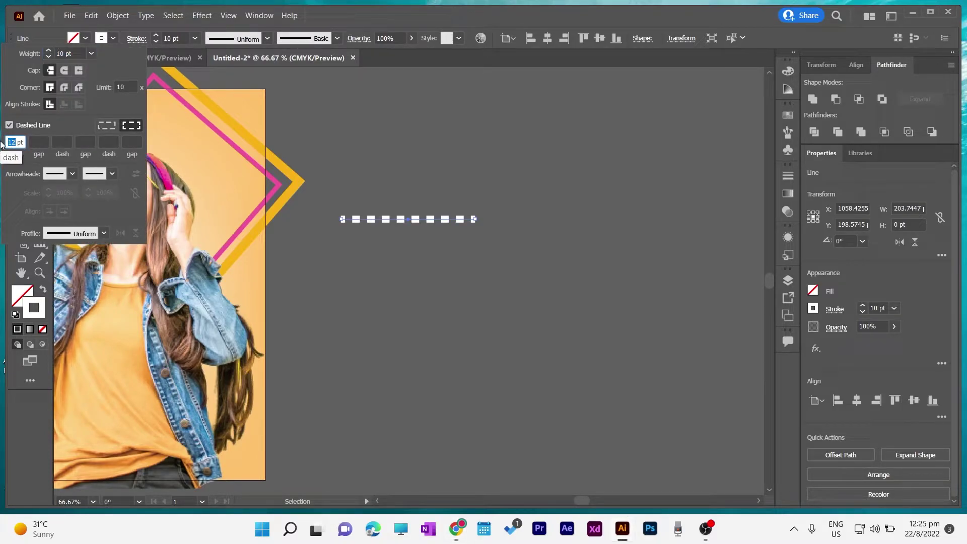
pyautogui.write('0')
pyautogui.press('Tab')
pyautogui.write('0')
pyautogui.press('Tab')
pyautogui.write('00')
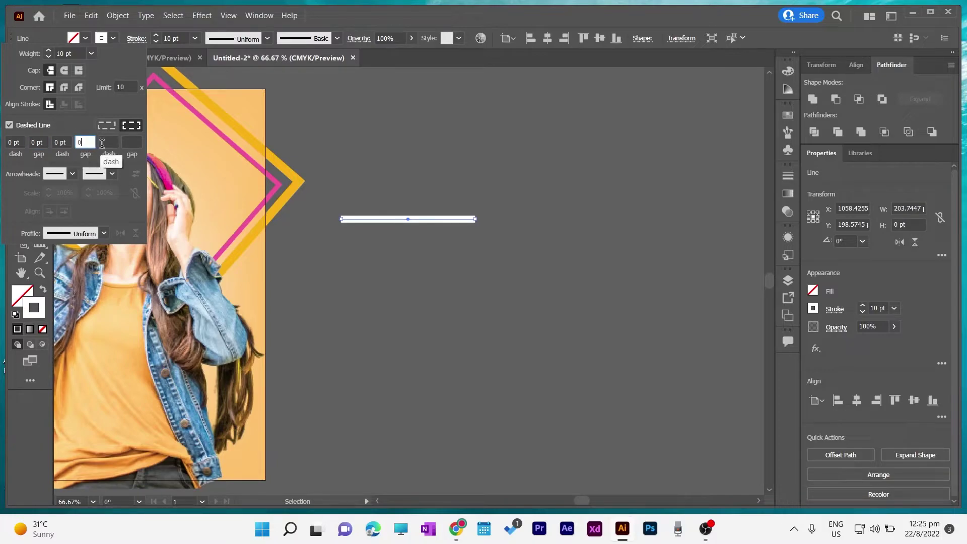
pyautogui.press('Tab')
pyautogui.write('0')
pyautogui.press('Tab')
pyautogui.press('Return')
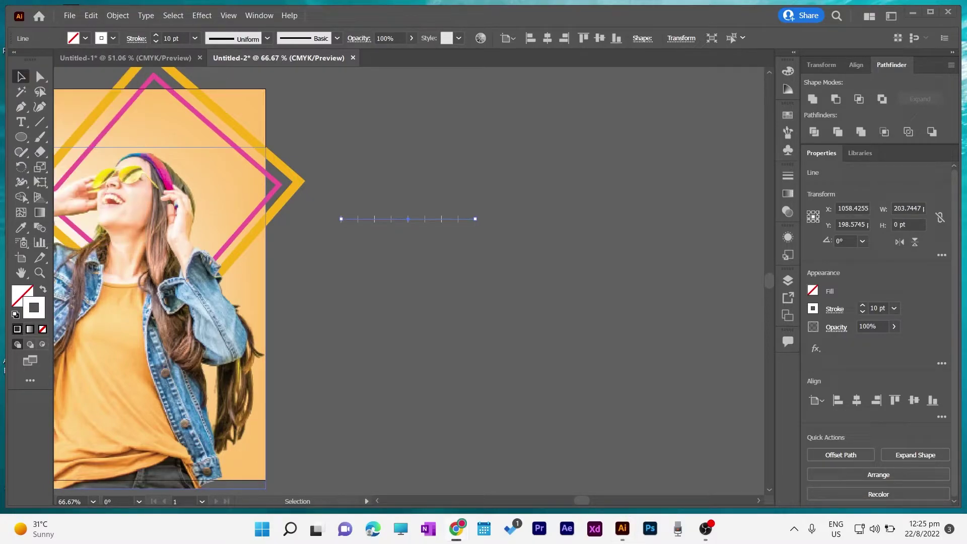
# Step: Give the dashes round caps, duplicate the dotted line below, and select both lines
pyautogui.click(136, 38)
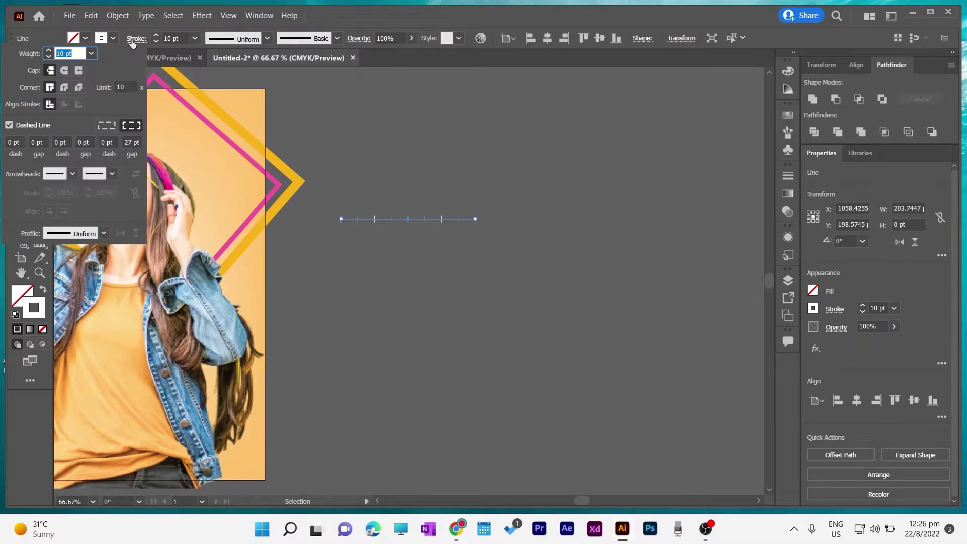
pyautogui.click(64, 70)
pyautogui.click(110, 127)
pyautogui.moveTo(412, 220); pyautogui.dragTo(411, 324)
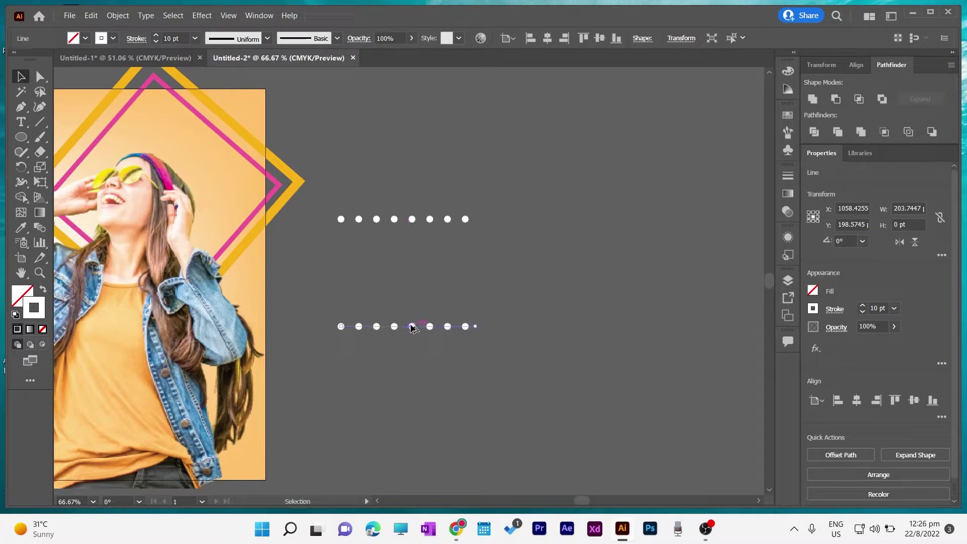
pyautogui.hotkey('ctrl', 'a')
# Step: Blend the two dot rows into a grid using 6 specified steps
pyautogui.click(118, 15)
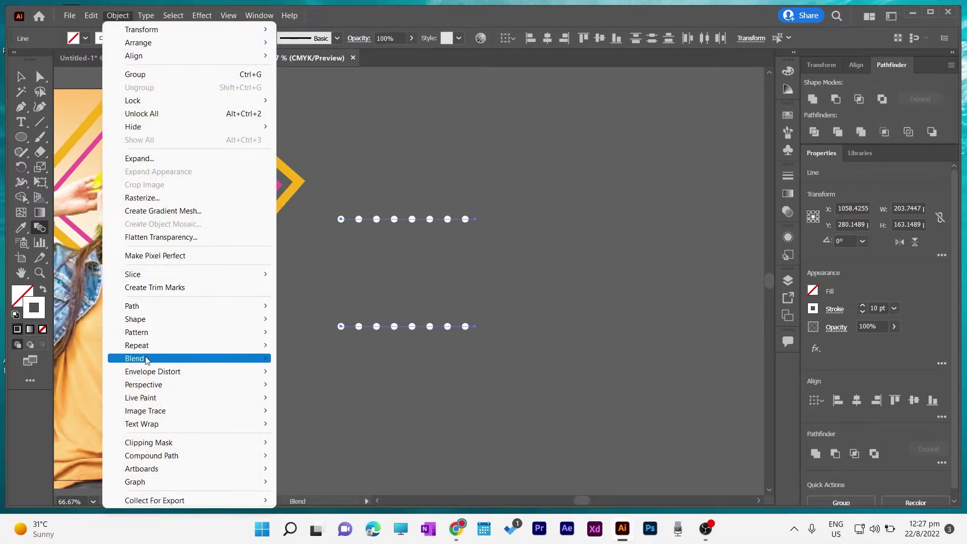
pyautogui.moveTo(189, 358)
pyautogui.click(313, 389)
pyautogui.click(513, 231)
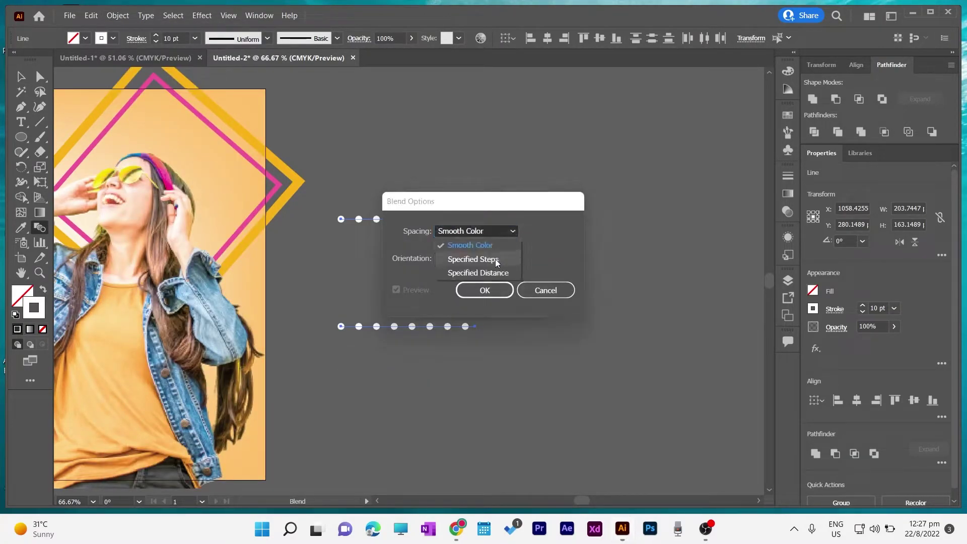
pyautogui.click(495, 259)
pyautogui.click(484, 290)
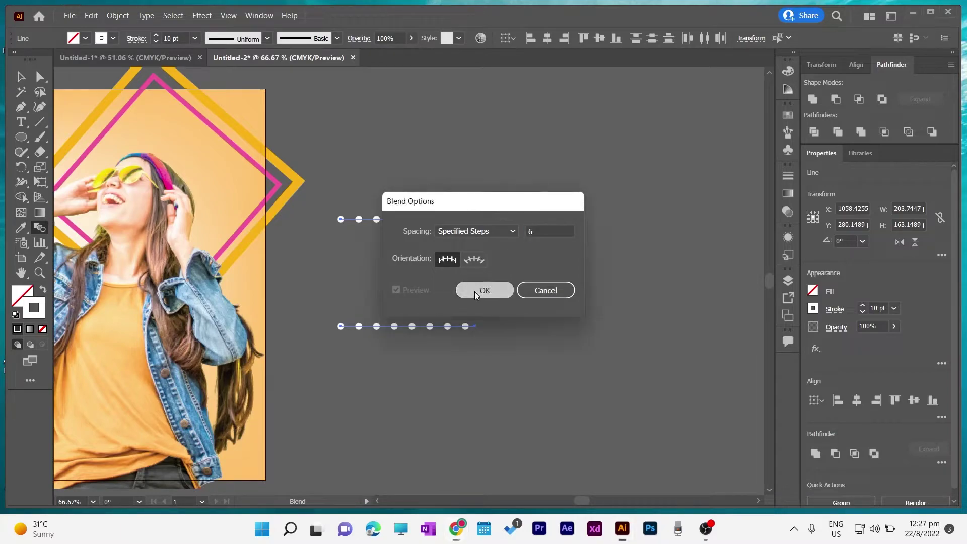
pyautogui.click(118, 15)
pyautogui.click(298, 358)
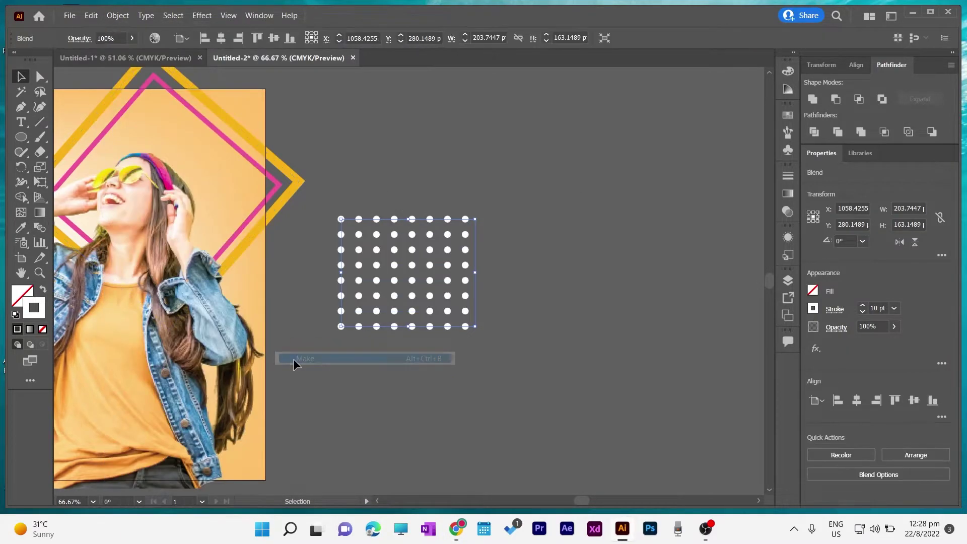
# Step: Thin the top row's stroke weight so the dots taper, and move the blend onto the banner
pyautogui.click(40, 76)
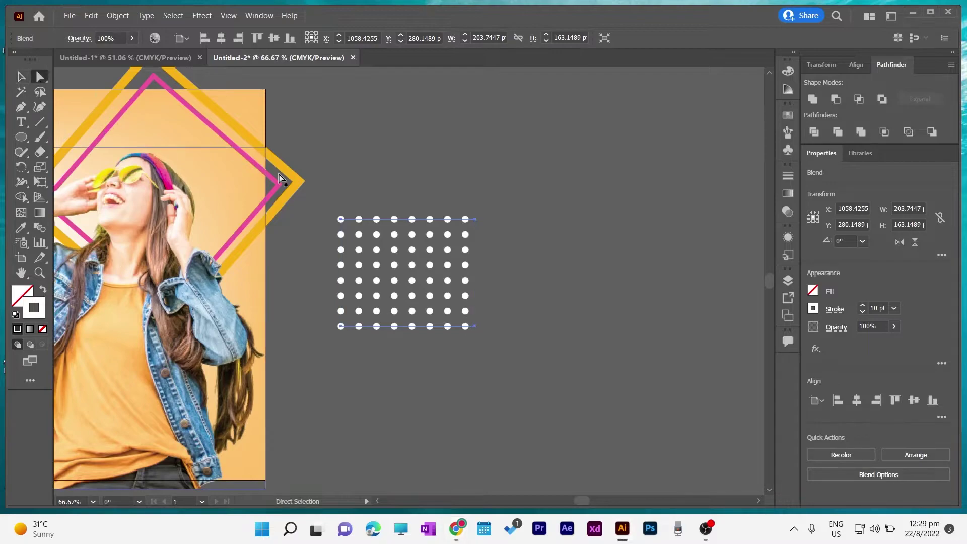
pyautogui.click(374, 224)
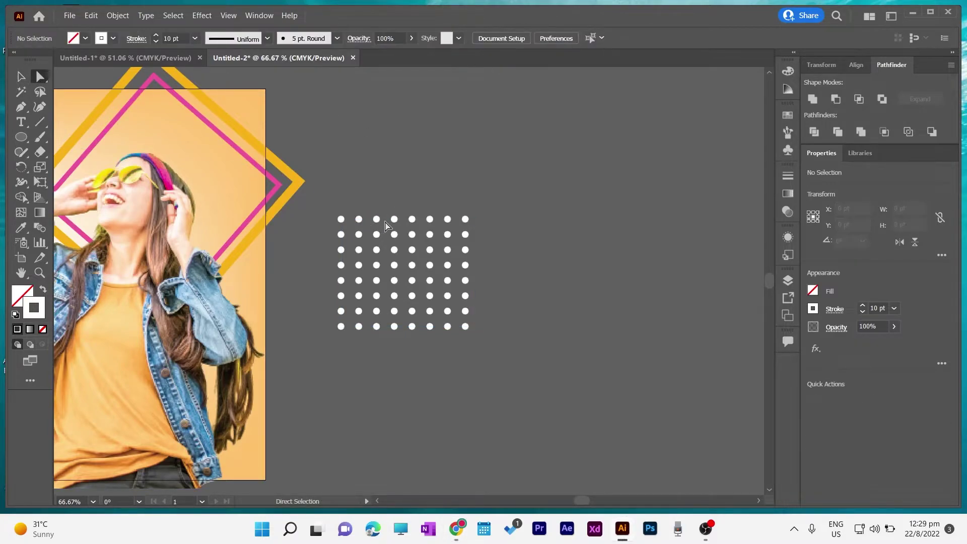
pyautogui.click(862, 311)
pyautogui.click(862, 312)
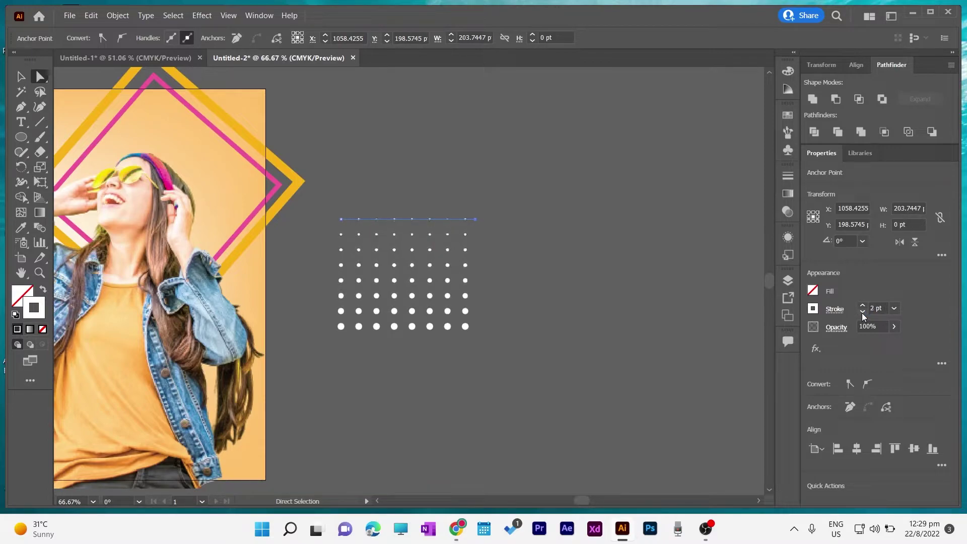
pyautogui.press('v')
pyautogui.moveTo(394, 280); pyautogui.dragTo(439, 282)
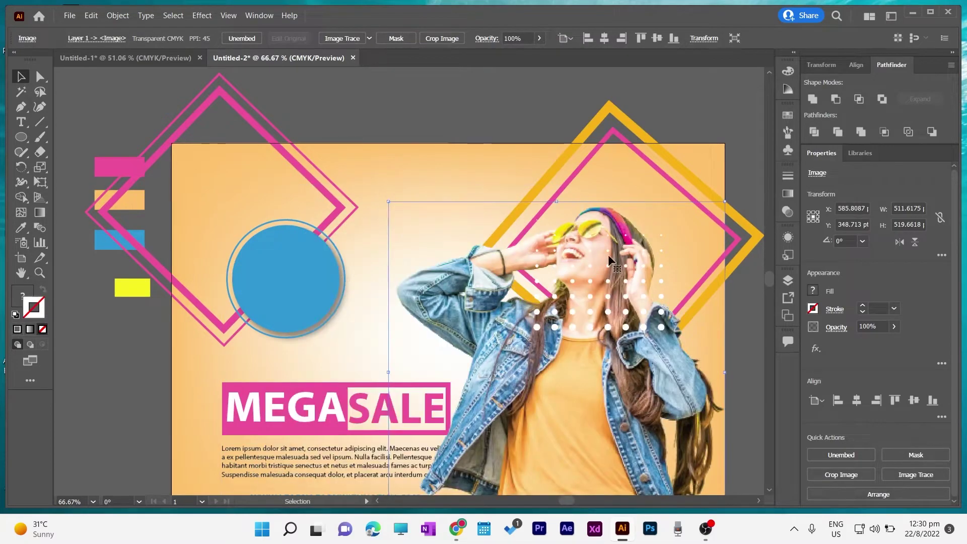
# Step: Move the dot blend onto the blue circle, rotate it diagonally, and restack the circles
pyautogui.click(494, 167)
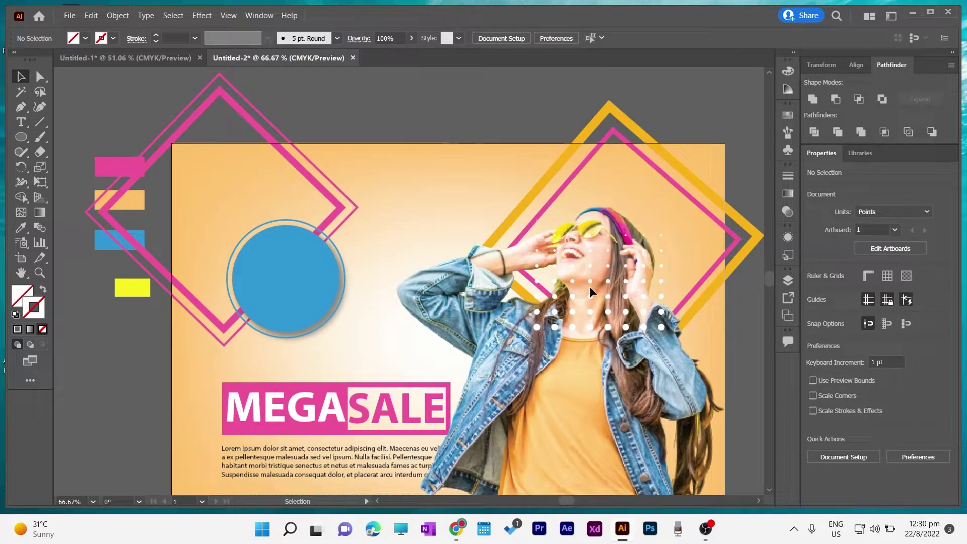
pyautogui.moveTo(590, 286)
pyautogui.mouseDown()
pyautogui.moveTo(343, 279)
pyautogui.moveTo(199, 224)
pyautogui.mouseUp()
pyautogui.moveTo(286, 276); pyautogui.dragTo(222, 297)
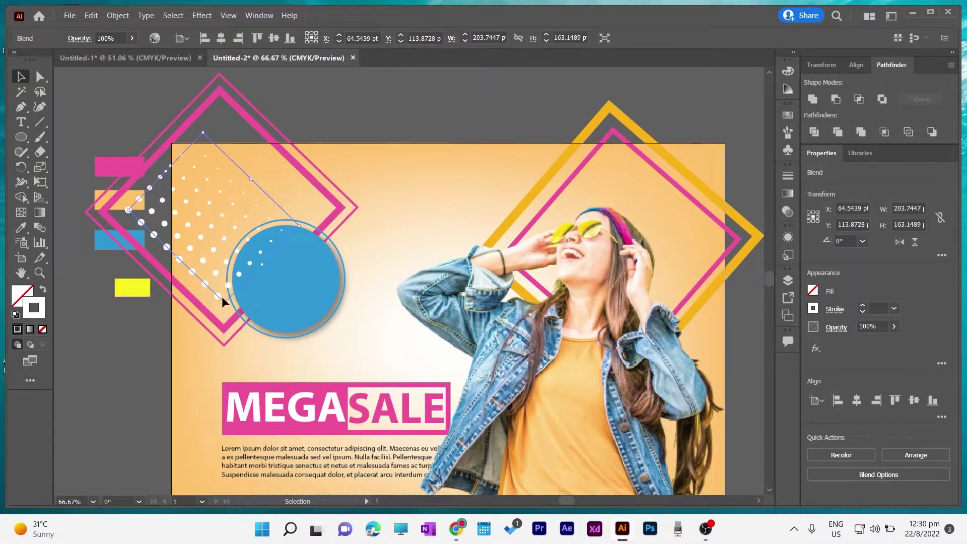
pyautogui.click(317, 242)
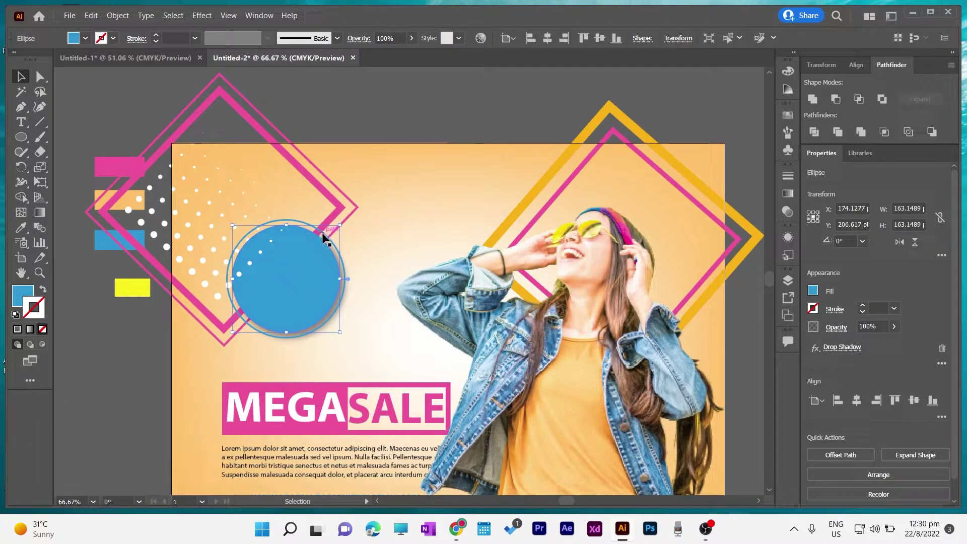
pyautogui.keyDown('shift'); pyautogui.click(322, 235); pyautogui.keyUp('shift')
pyautogui.rightClick(323, 234)
pyautogui.click(509, 447)
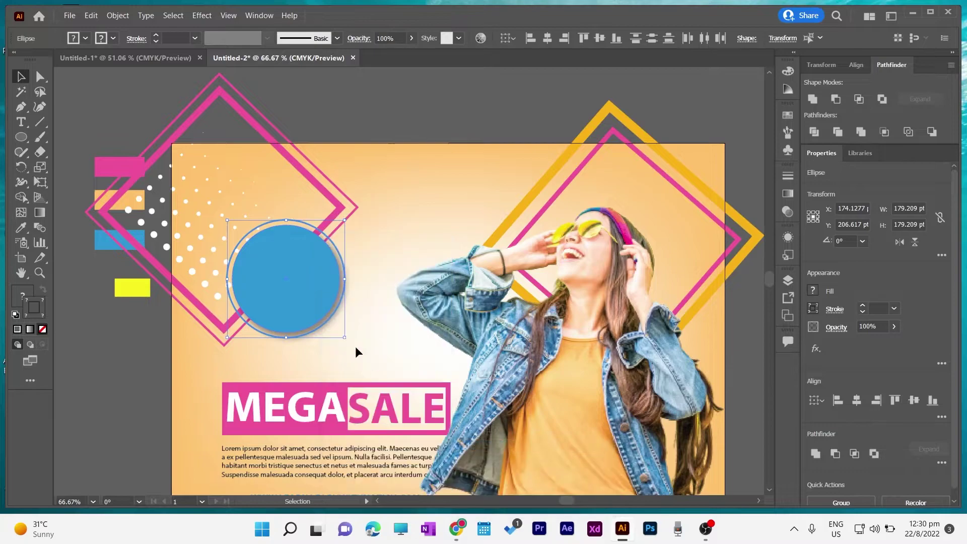
# Step: Settle the dot band beside the blue circle and Alt-drag a copy into the right pink diamond
pyautogui.click(340, 134)
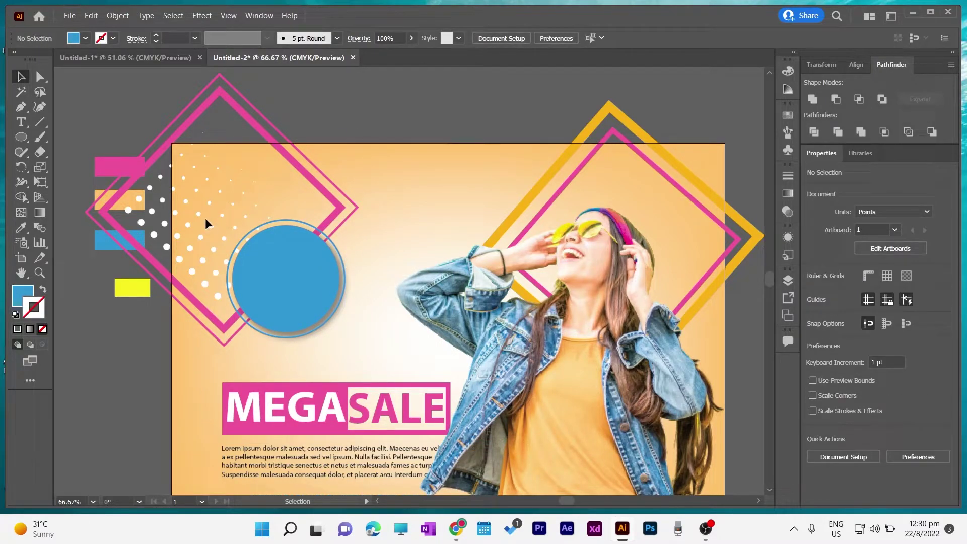
pyautogui.click(209, 247)
pyautogui.moveTo(209, 247); pyautogui.dragTo(108, 207)
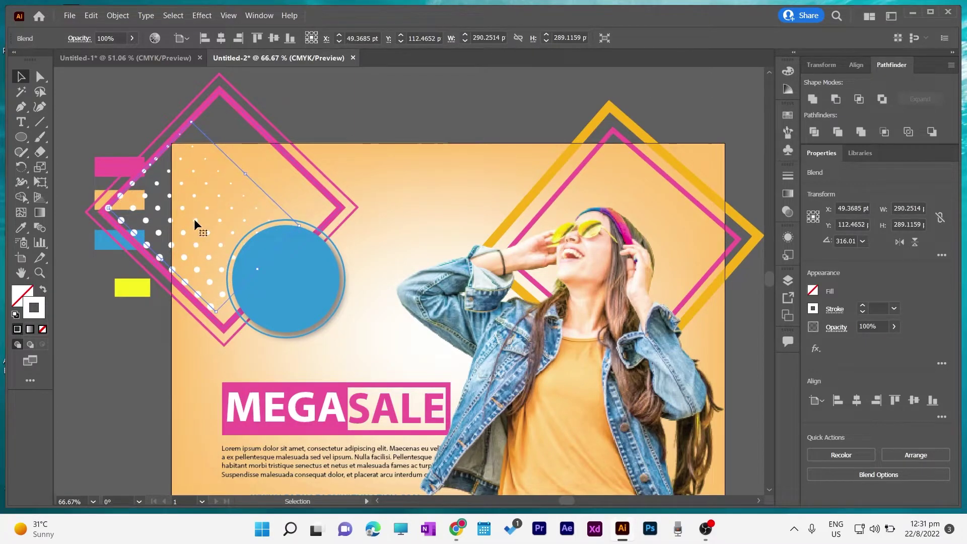
pyautogui.moveTo(196, 219); pyautogui.dragTo(205, 221)
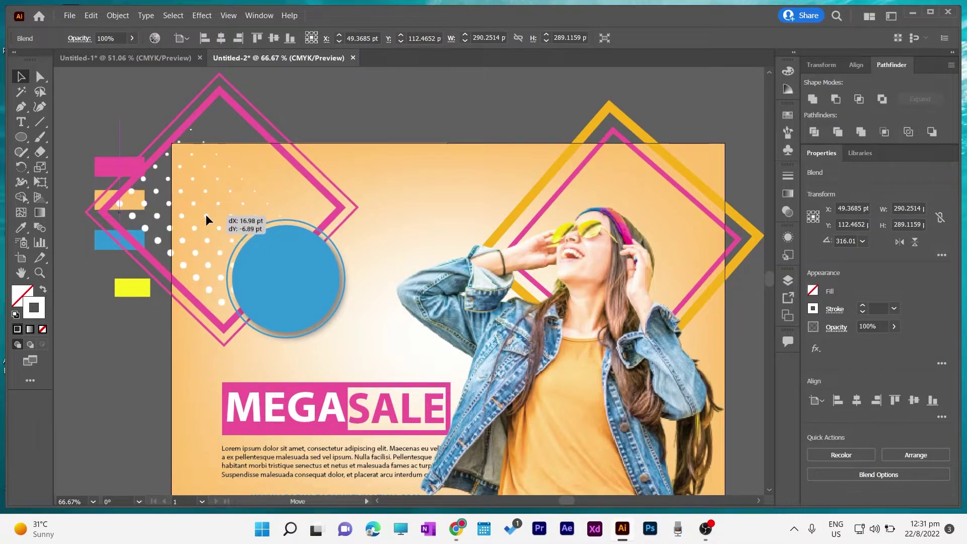
pyautogui.moveTo(205, 220); pyautogui.dragTo(205, 214)
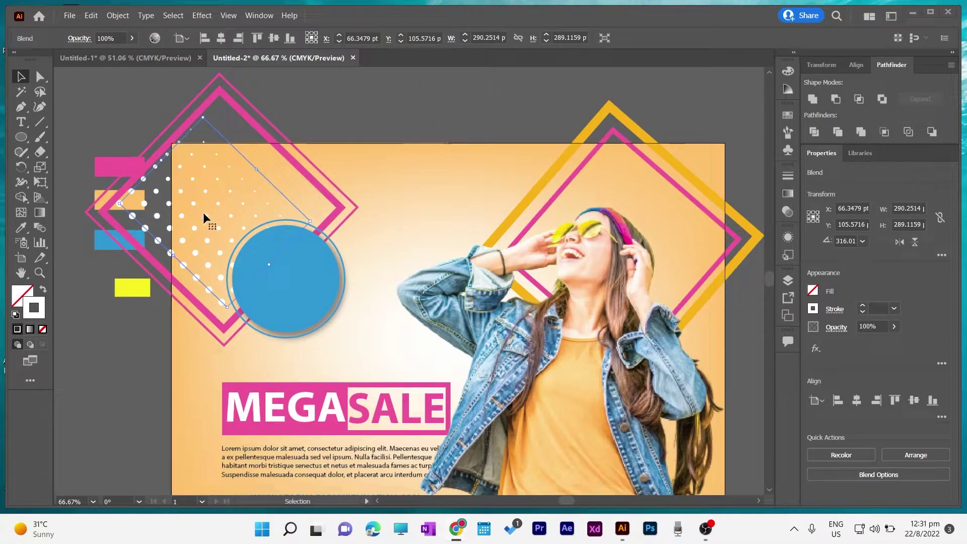
pyautogui.moveTo(206, 216); pyautogui.dragTo(674, 191)
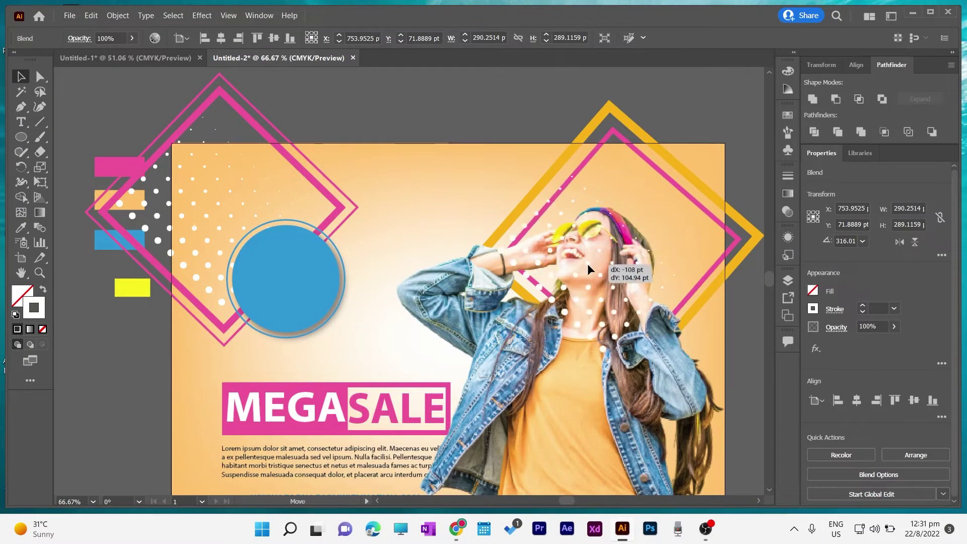
pyautogui.moveTo(674, 192); pyautogui.dragTo(587, 264)
# Step: Enlarge the yellow and pink diamond frames from their top handles
pyautogui.click(684, 171)
pyautogui.moveTo(612, 107); pyautogui.dragTo(626, 105)
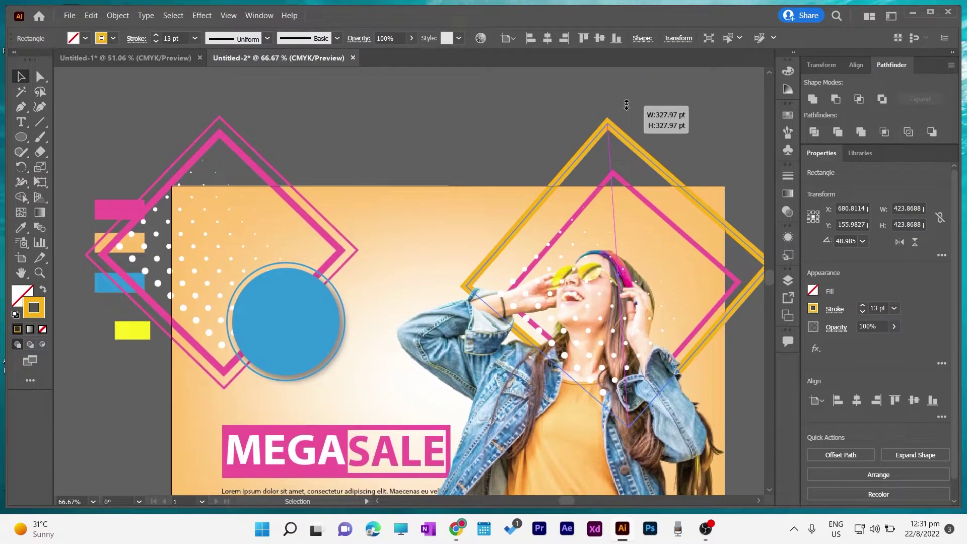
pyautogui.click(651, 182)
pyautogui.click(647, 206)
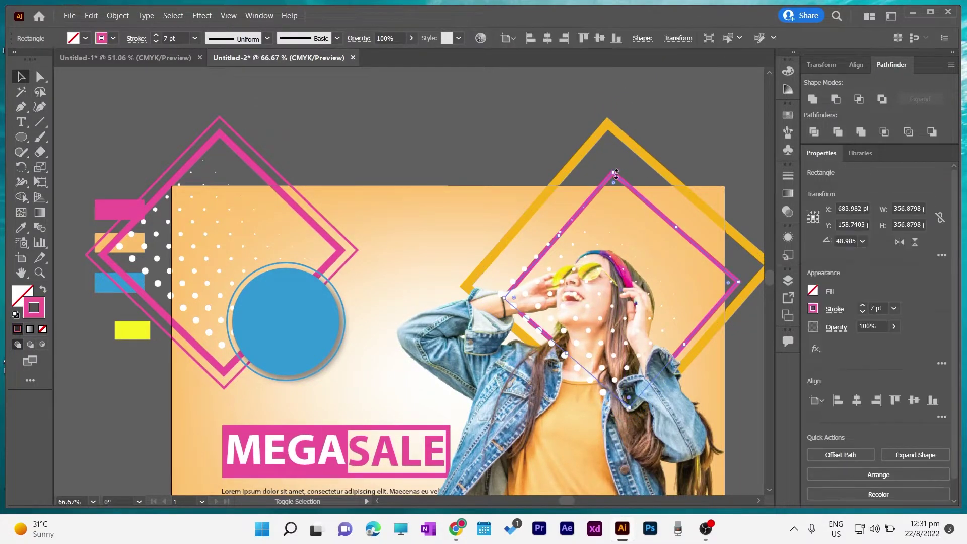
pyautogui.moveTo(613, 173); pyautogui.dragTo(616, 147)
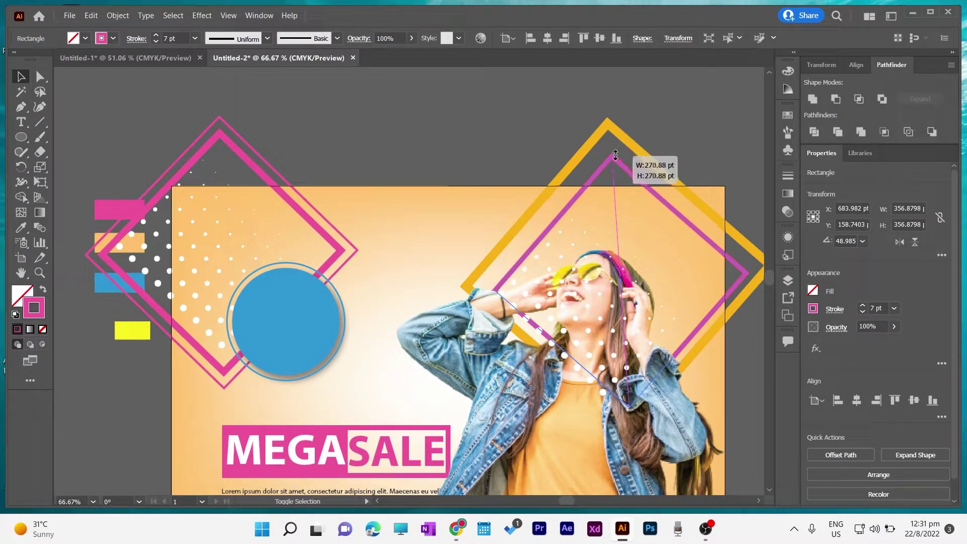
pyautogui.click(645, 128)
# Step: Move the dot copy up and right into the pink diamond's top corner
pyautogui.moveTo(601, 239); pyautogui.dragTo(657, 192)
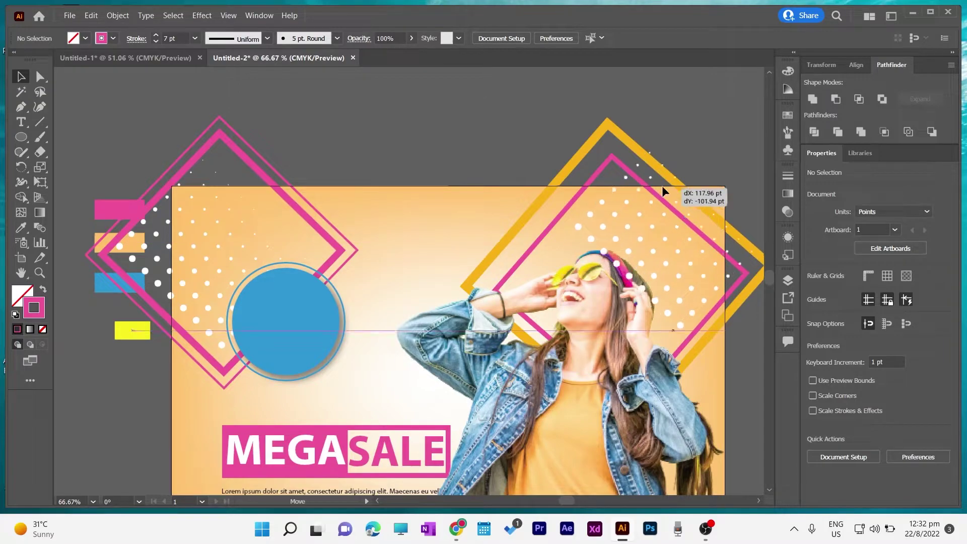
pyautogui.moveTo(657, 192); pyautogui.dragTo(665, 183)
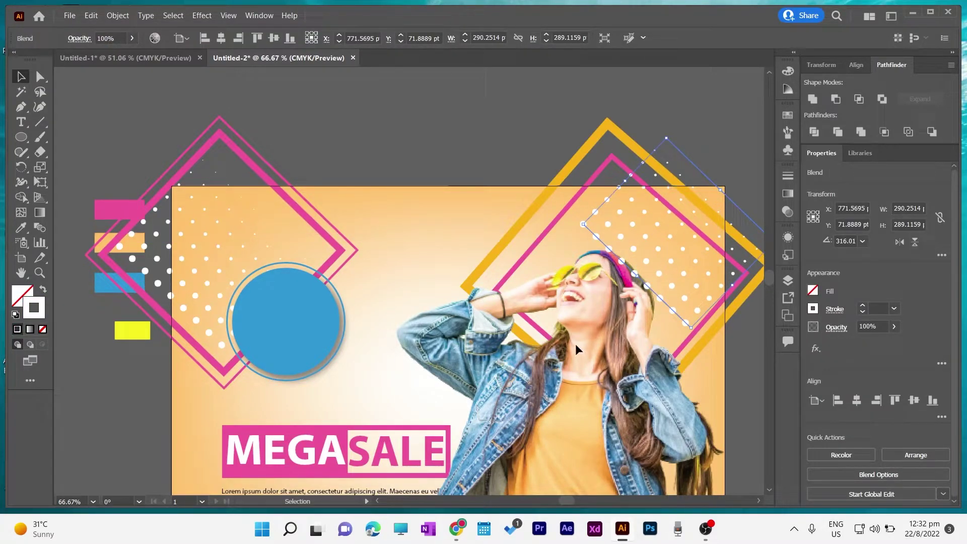
pyautogui.click(494, 376)
pyautogui.scroll(-4, 361, 231)
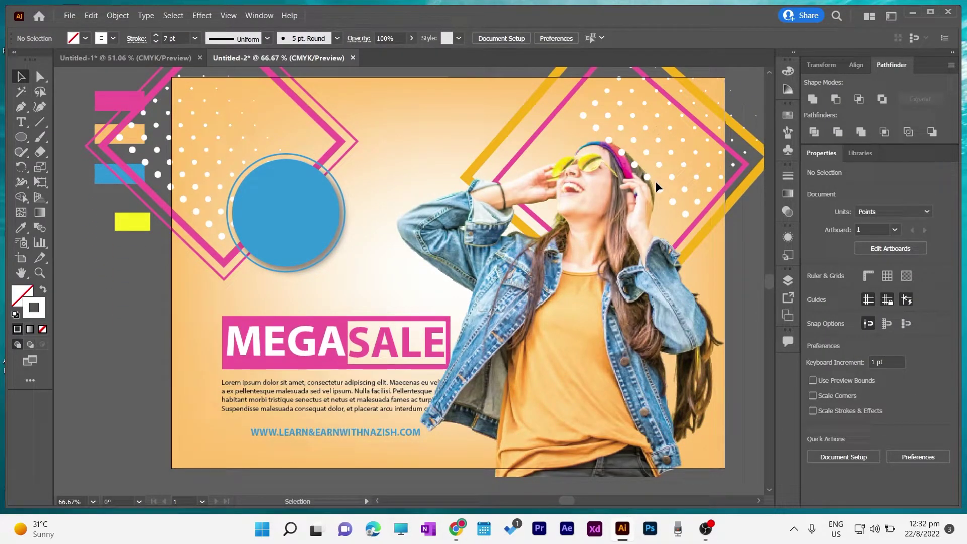
pyautogui.moveTo(655, 180); pyautogui.dragTo(663, 177)
pyautogui.click(741, 238)
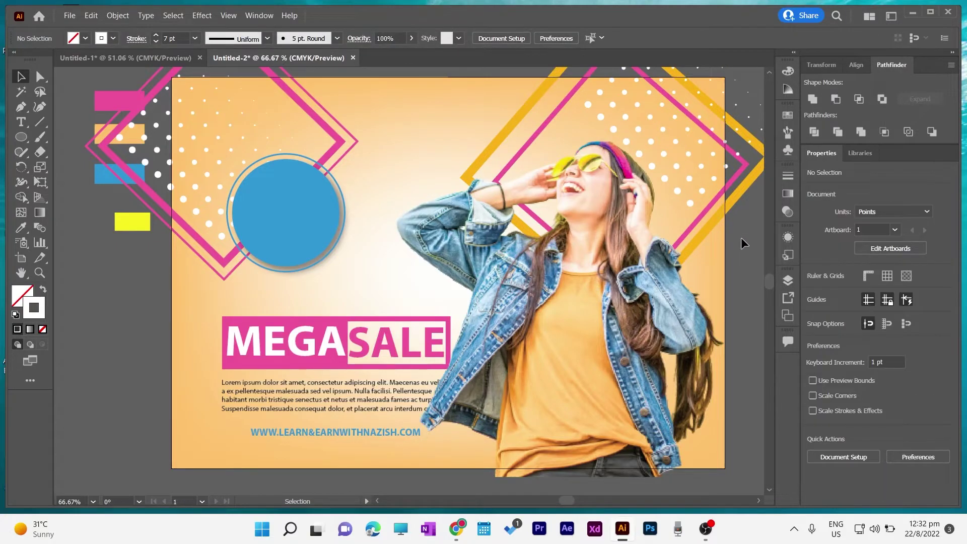
pyautogui.scroll(1, 741, 243)
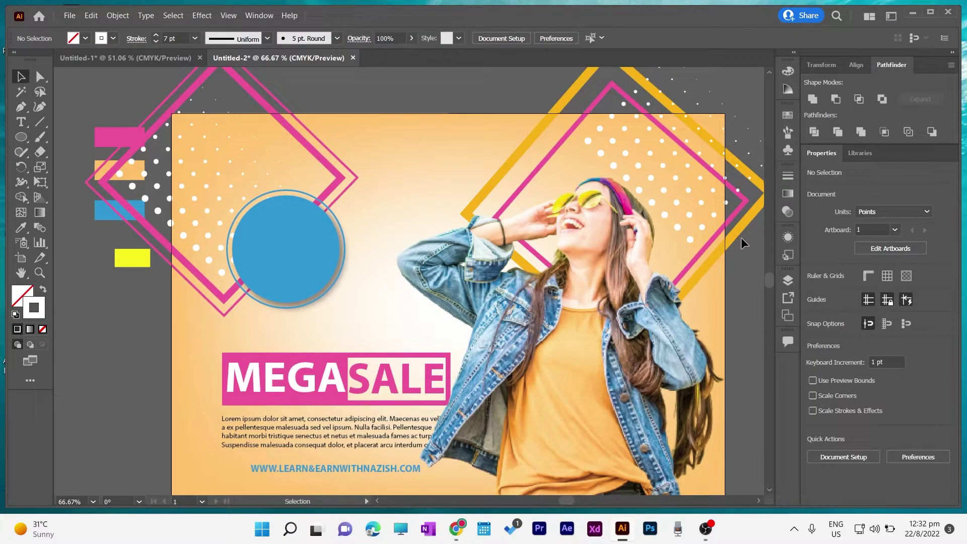
# Step: Apply a default Drop Shadow effect to the pink diamond frame
pyautogui.click(539, 178)
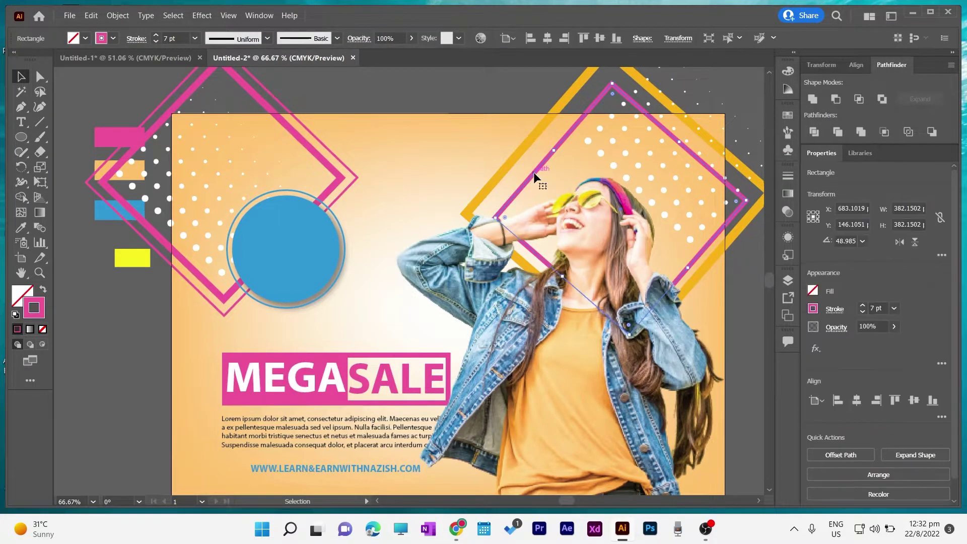
pyautogui.rightClick(538, 178)
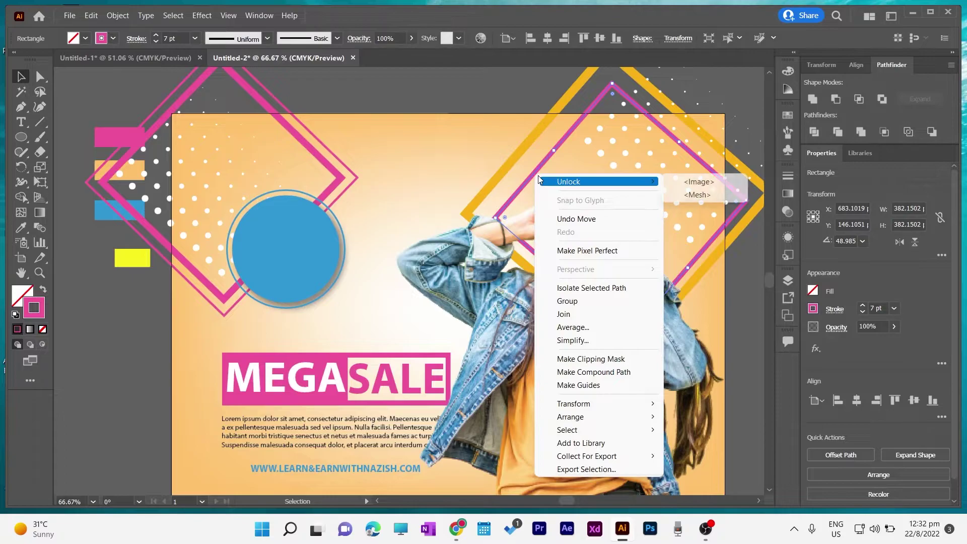
pyautogui.click(201, 15)
pyautogui.moveTo(326, 183)
pyautogui.click(377, 178)
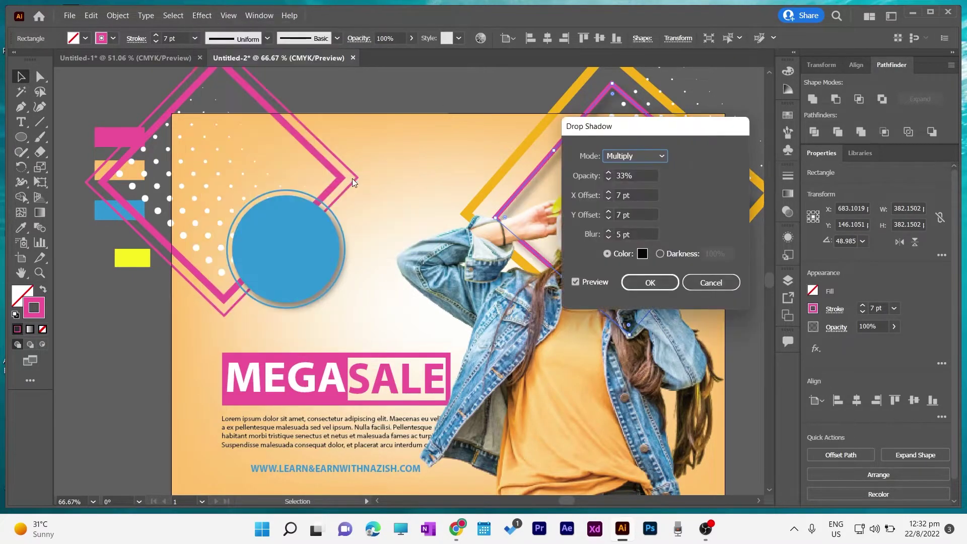
pyautogui.click(633, 285)
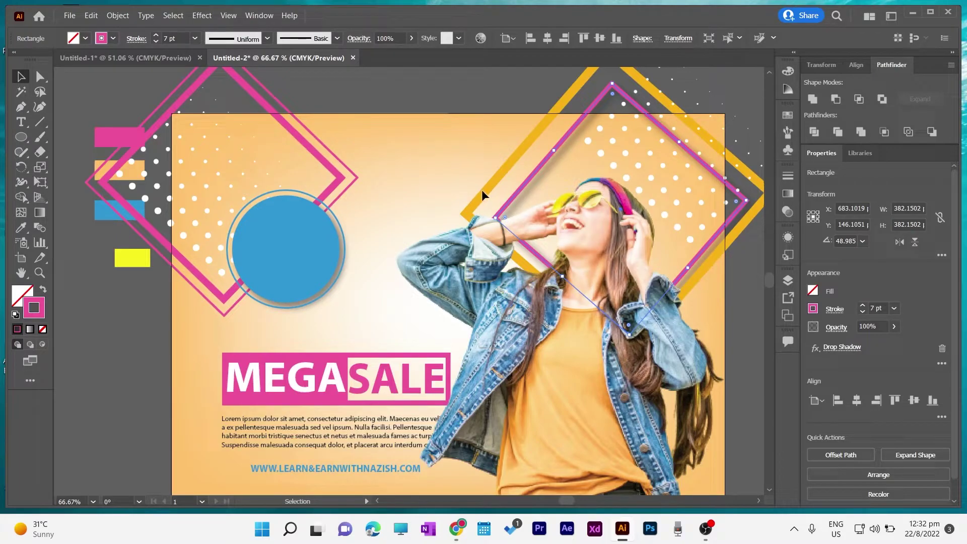
# Step: Apply the same Drop Shadow effect to the yellow diamond frame
pyautogui.click(481, 189)
pyautogui.click(202, 15)
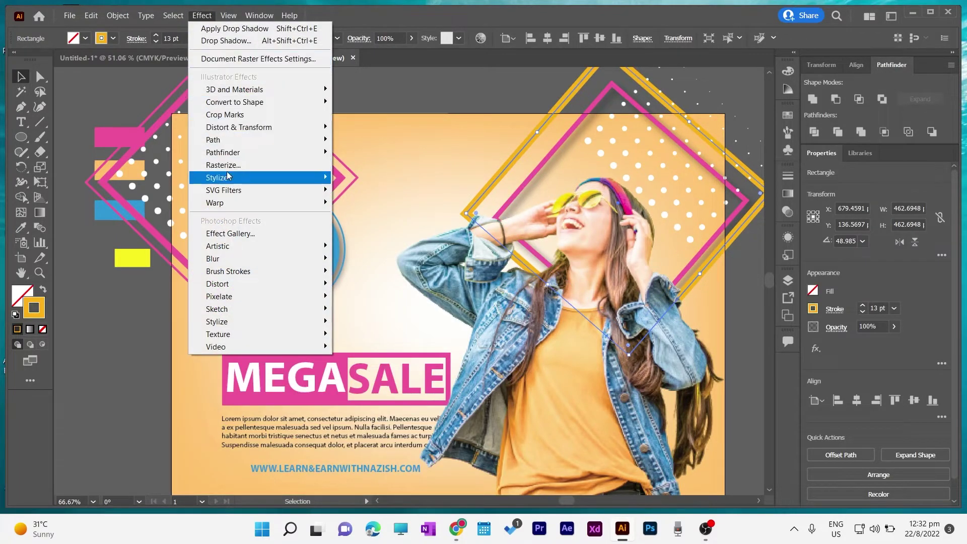
pyautogui.click(377, 179)
pyautogui.click(643, 283)
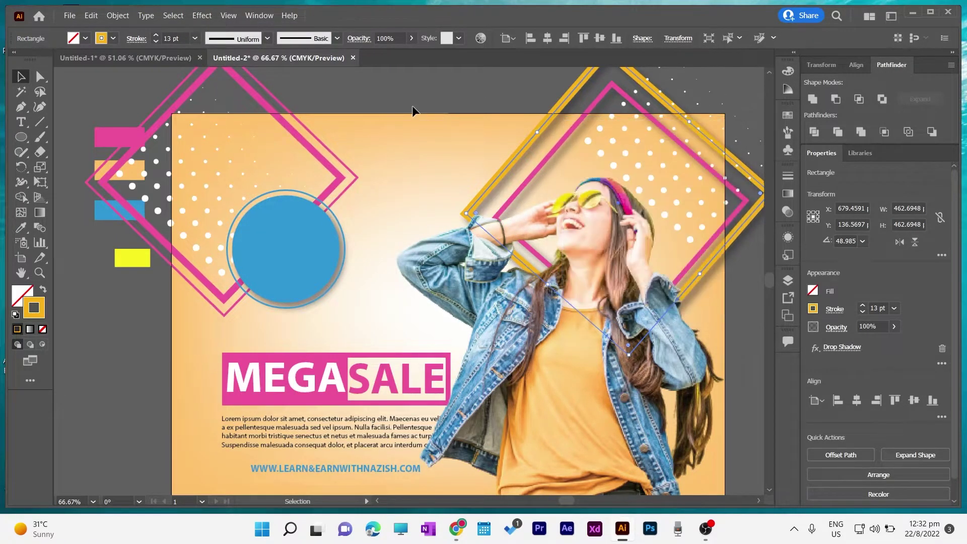
pyautogui.click(412, 106)
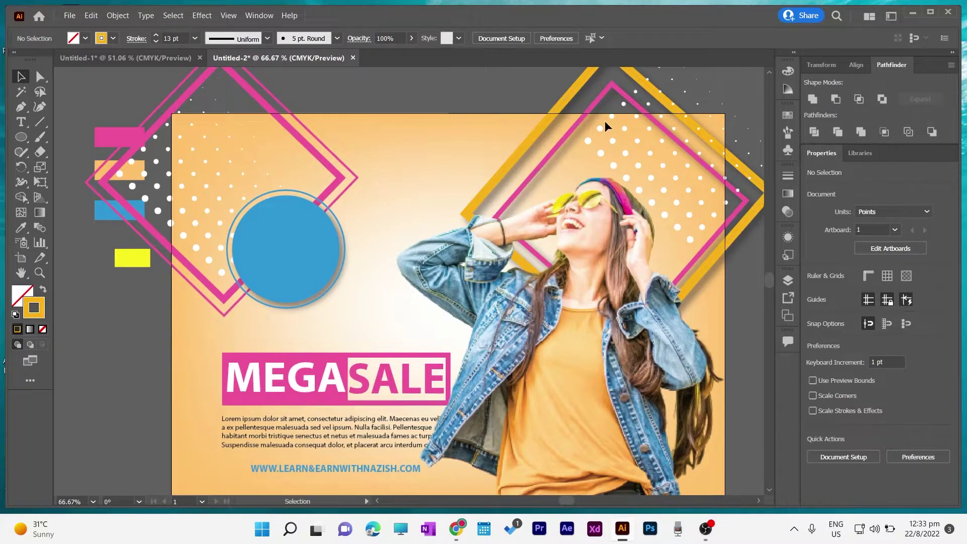
# Step: Enlarge the top-right dot blend and rotate it to about 224° along the frame
pyautogui.click(598, 132)
pyautogui.moveTo(587, 142); pyautogui.dragTo(273, 100)
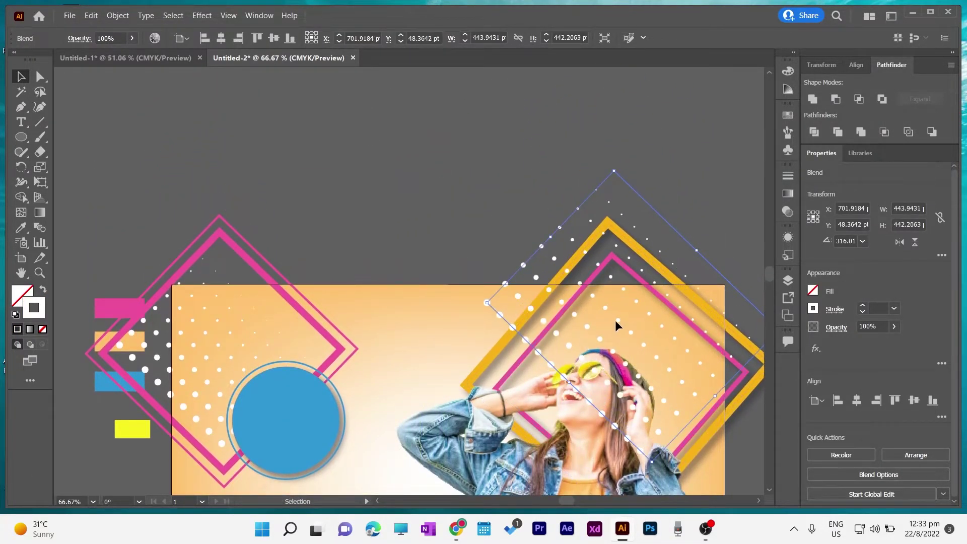
pyautogui.click(611, 338)
pyautogui.click(550, 369)
pyautogui.scroll(-5, 671, 375)
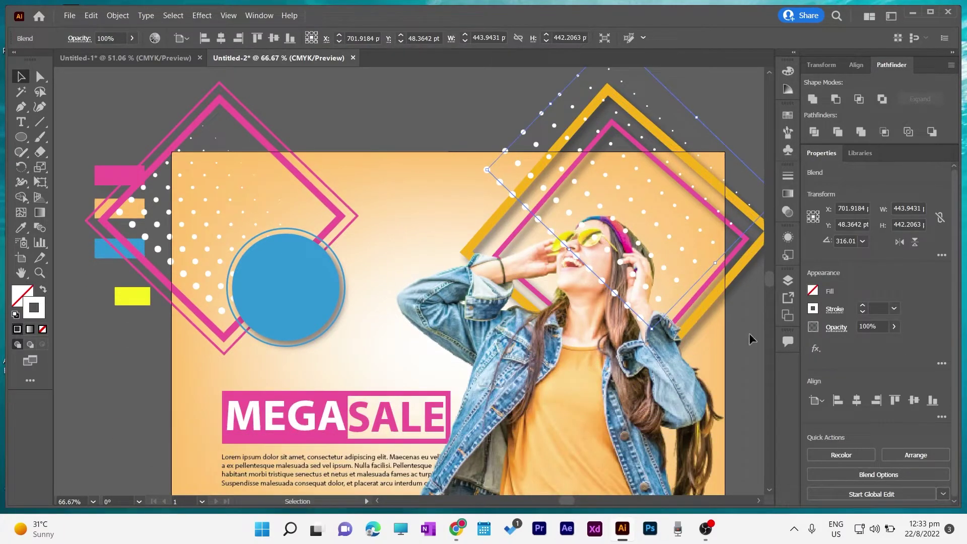
pyautogui.moveTo(749, 334); pyautogui.dragTo(583, 354)
pyautogui.moveTo(511, 212)
pyautogui.mouseDown()
pyautogui.moveTo(571, 225)
pyautogui.moveTo(606, 216)
pyautogui.mouseUp()
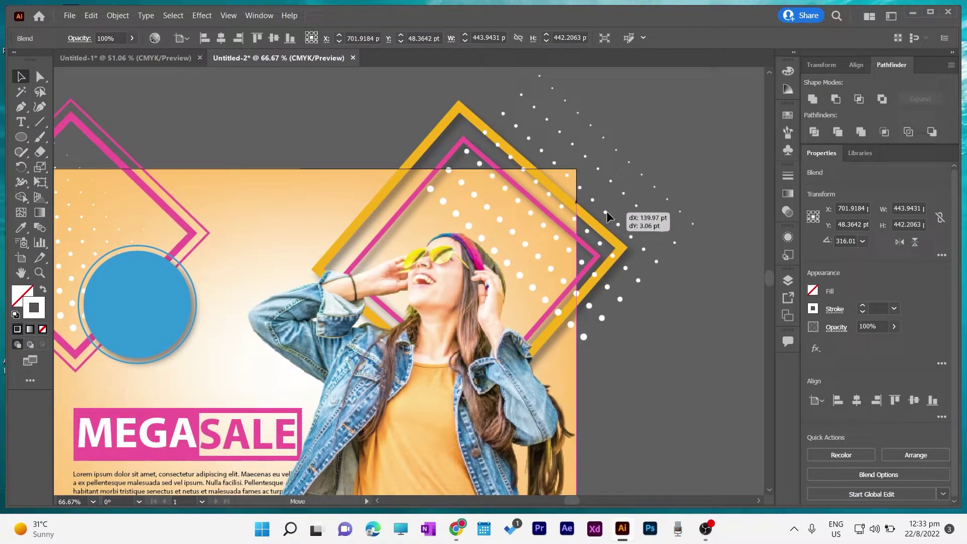
pyautogui.moveTo(606, 210); pyautogui.dragTo(600, 215)
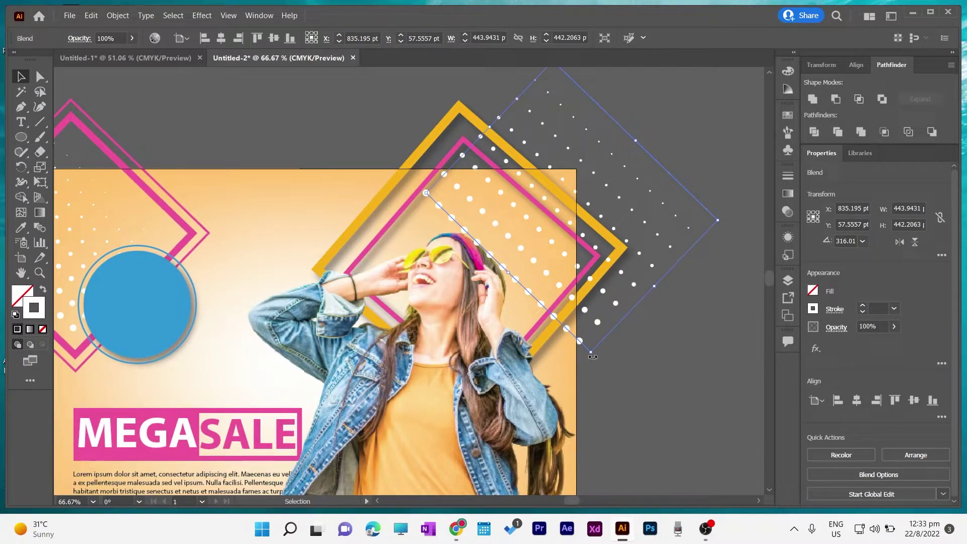
pyautogui.moveTo(592, 357); pyautogui.dragTo(547, 164)
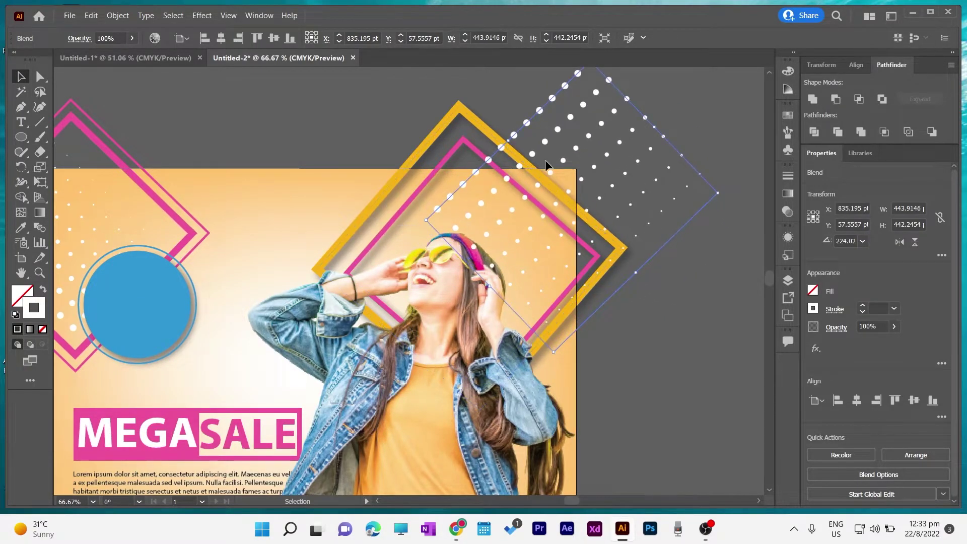
pyautogui.moveTo(515, 135); pyautogui.dragTo(509, 127)
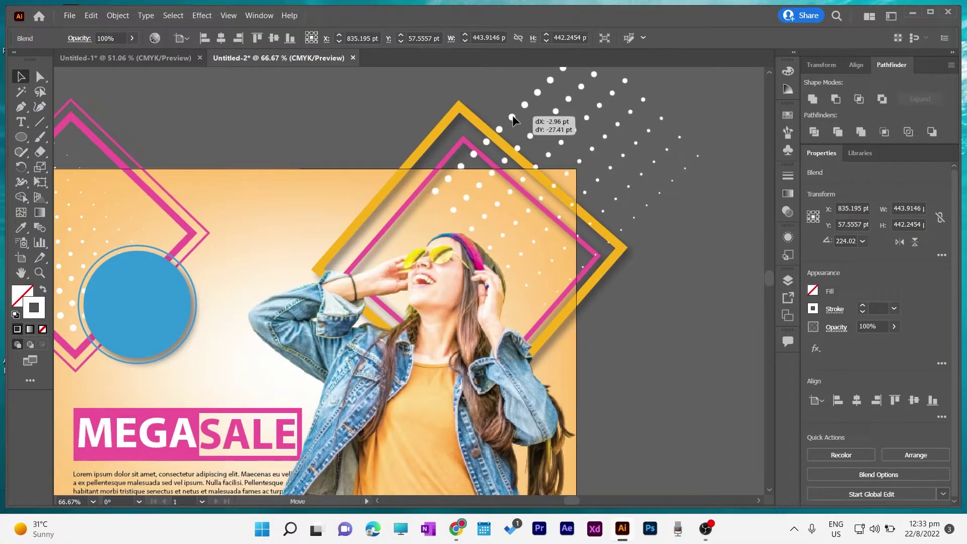
pyautogui.moveTo(509, 127); pyautogui.dragTo(516, 125)
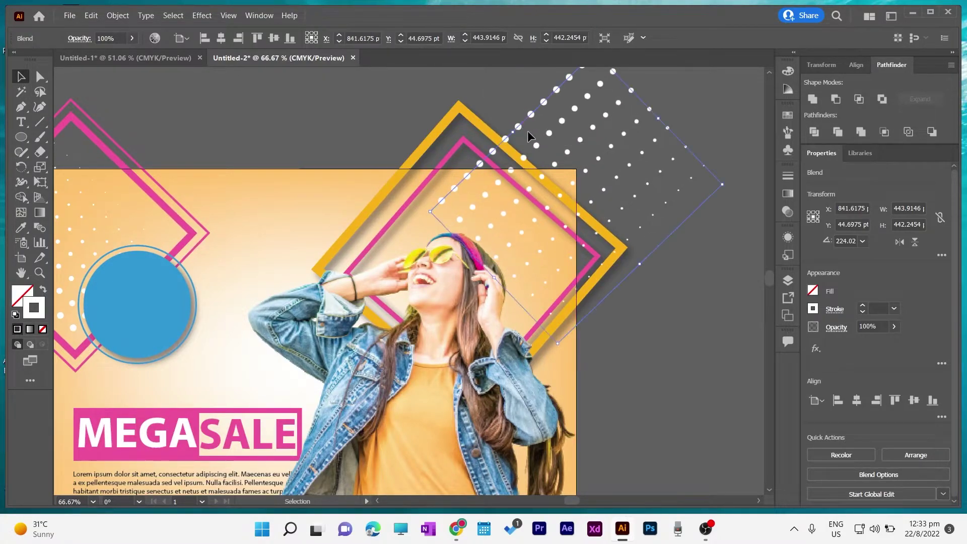
pyautogui.click(649, 307)
# Step: Rotate and flip the inner dot blend to fill the frame's inner half
pyautogui.moveTo(649, 308); pyautogui.dragTo(558, 359)
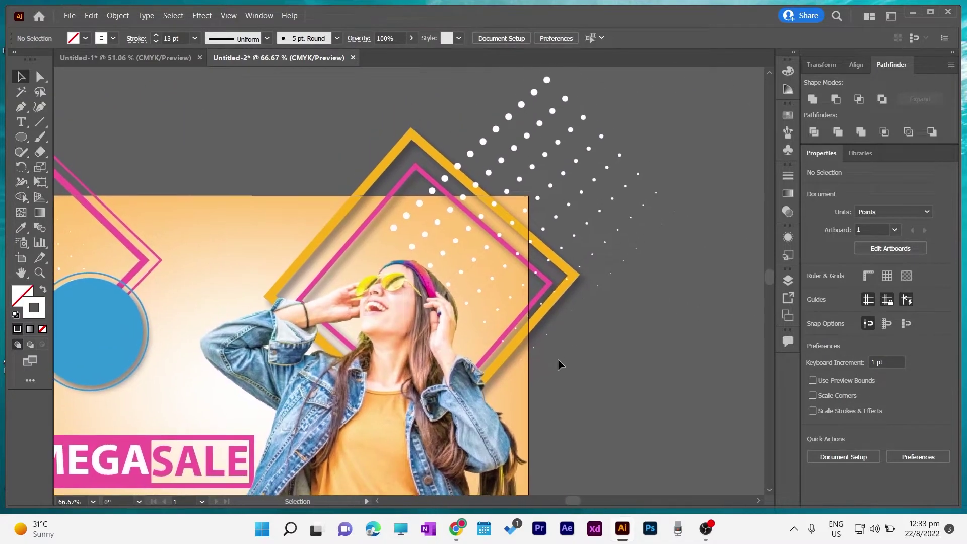
pyautogui.click(583, 182)
pyautogui.moveTo(511, 371); pyautogui.dragTo(429, 208)
pyautogui.moveTo(570, 164); pyautogui.dragTo(550, 172)
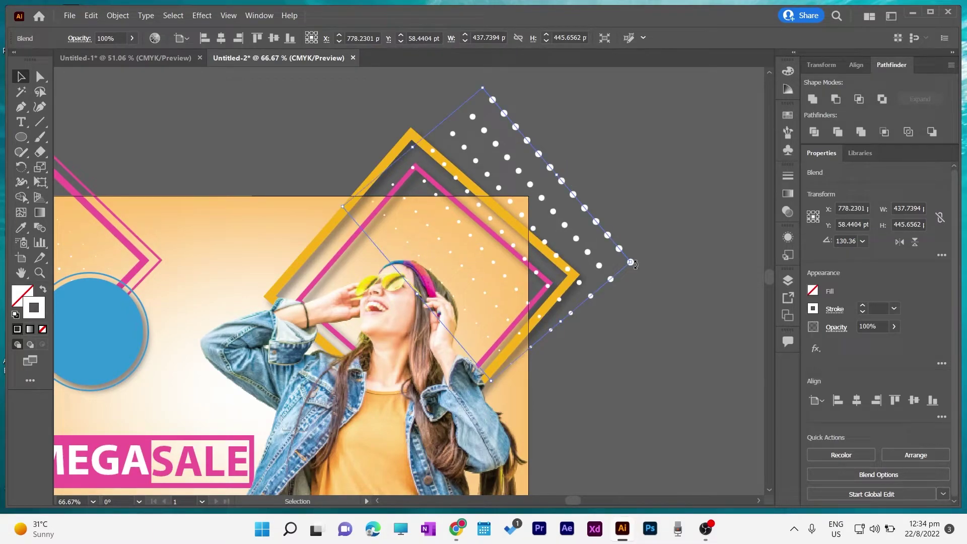
pyautogui.moveTo(634, 263); pyautogui.dragTo(343, 204)
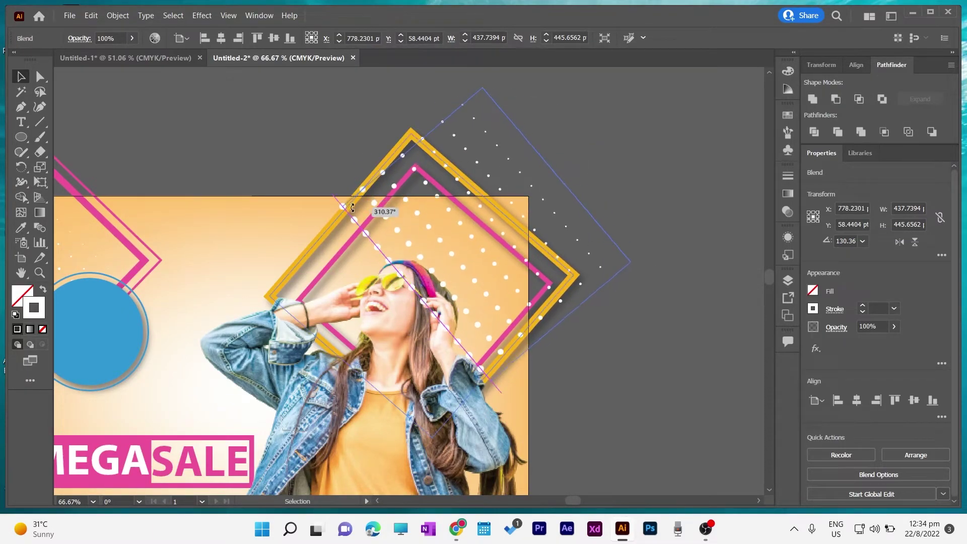
pyautogui.click(643, 359)
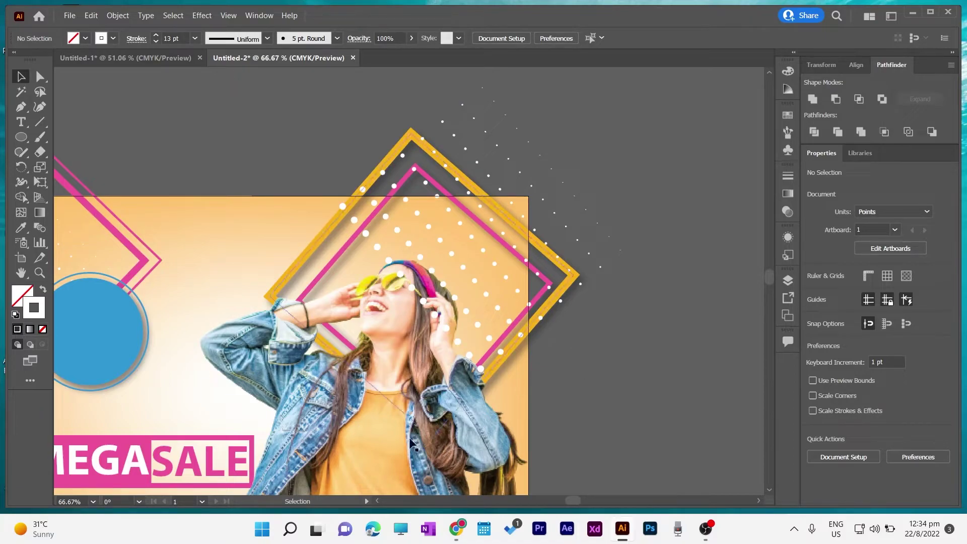
# Step: Bring the woman photo to the front, in front of the diamond frames
pyautogui.click(368, 439)
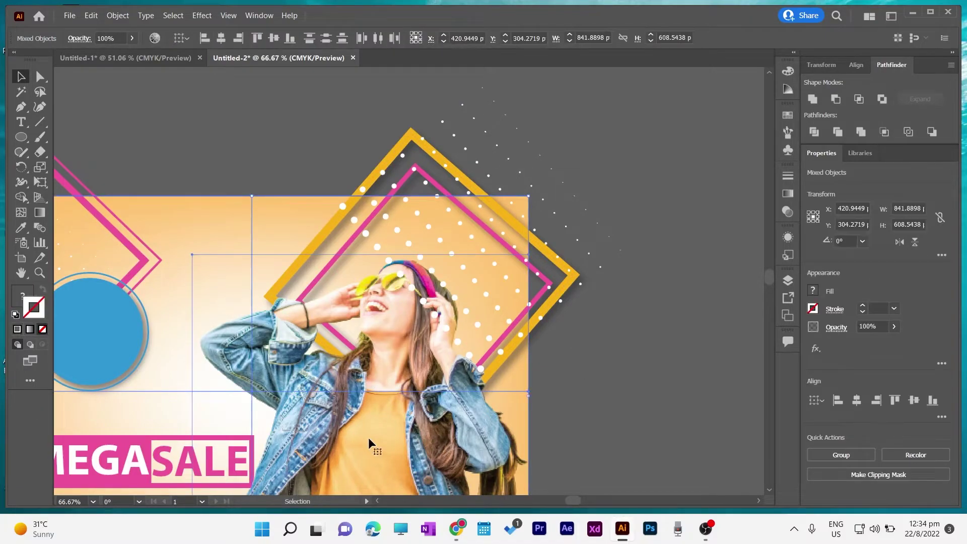
pyautogui.click(379, 414)
pyautogui.rightClick(379, 415)
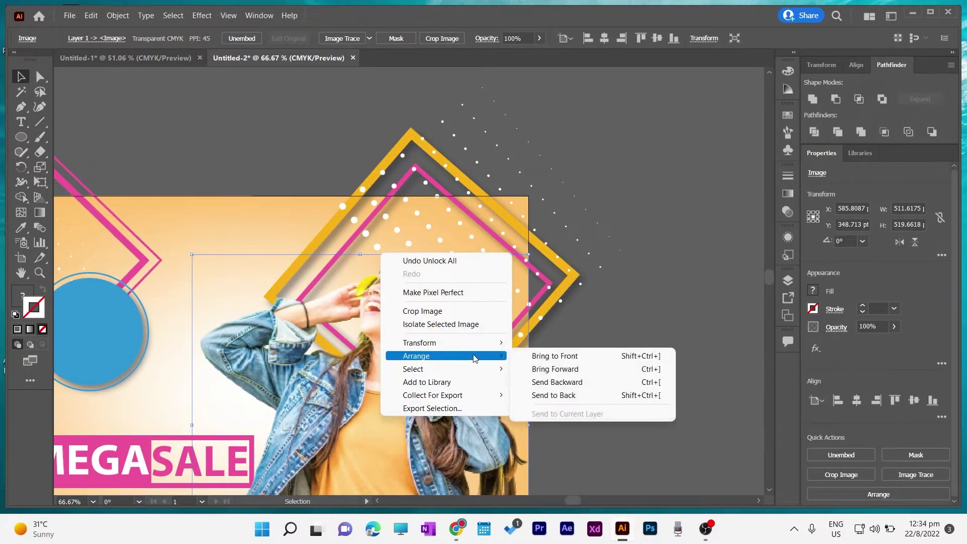
pyautogui.click(554, 356)
pyautogui.click(617, 362)
pyautogui.scroll(-3, 617, 362)
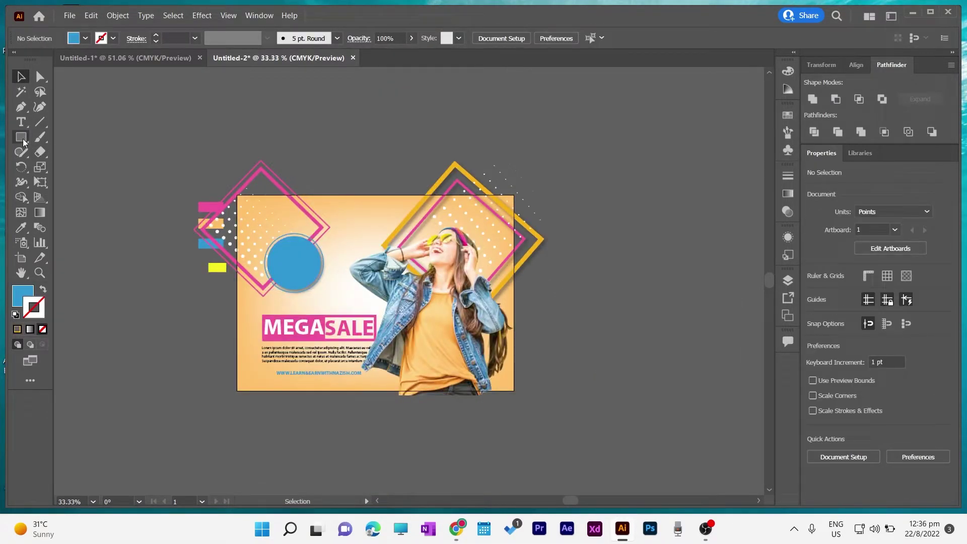
pyautogui.click(22, 138)
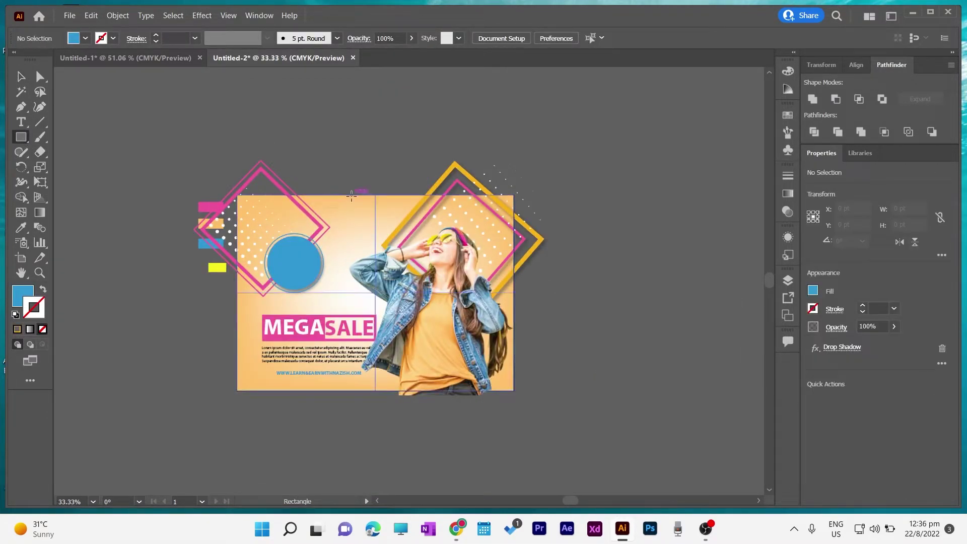
# Step: Draw a blue rectangle, round its corners to about 10 pt, and place it over the top edge
pyautogui.moveTo(354, 197); pyautogui.dragTo(393, 206)
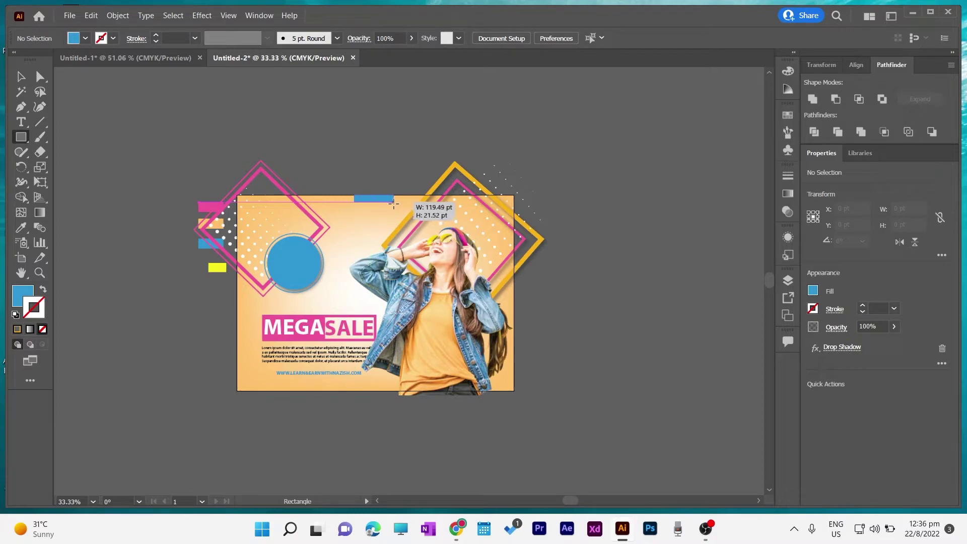
pyautogui.press('v')
pyautogui.click(445, 140)
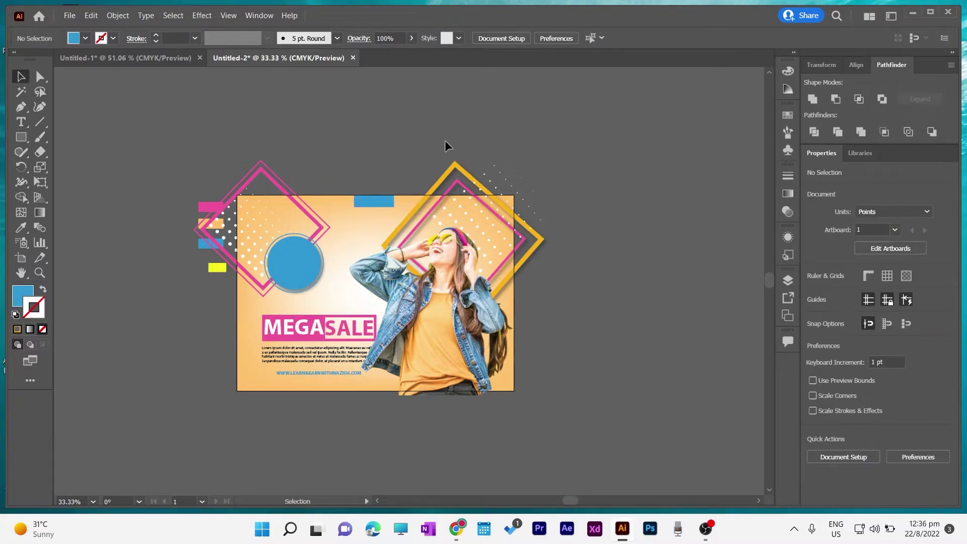
pyautogui.hotkey('ctrl', '+')
pyautogui.hotkey('ctrl', '+')
pyautogui.hotkey('ctrl', '+')
pyautogui.hotkey('ctrl', '+')
pyautogui.moveTo(447, 146)
pyautogui.mouseDown()
pyautogui.moveTo(404, 264)
pyautogui.moveTo(480, 200)
pyautogui.moveTo(346, 200)
pyautogui.moveTo(330, 187)
pyautogui.mouseUp()
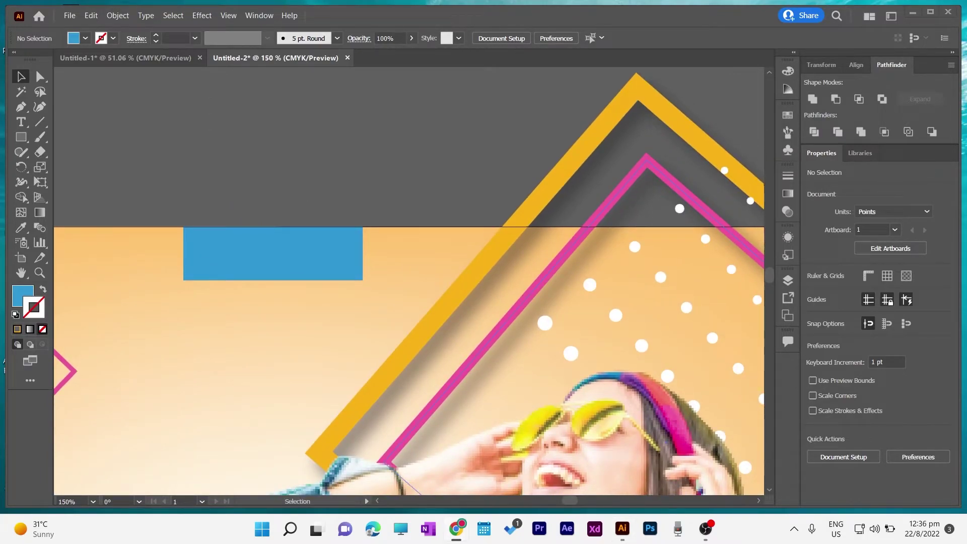
pyautogui.click(334, 252)
pyautogui.moveTo(353, 271); pyautogui.dragTo(350, 261)
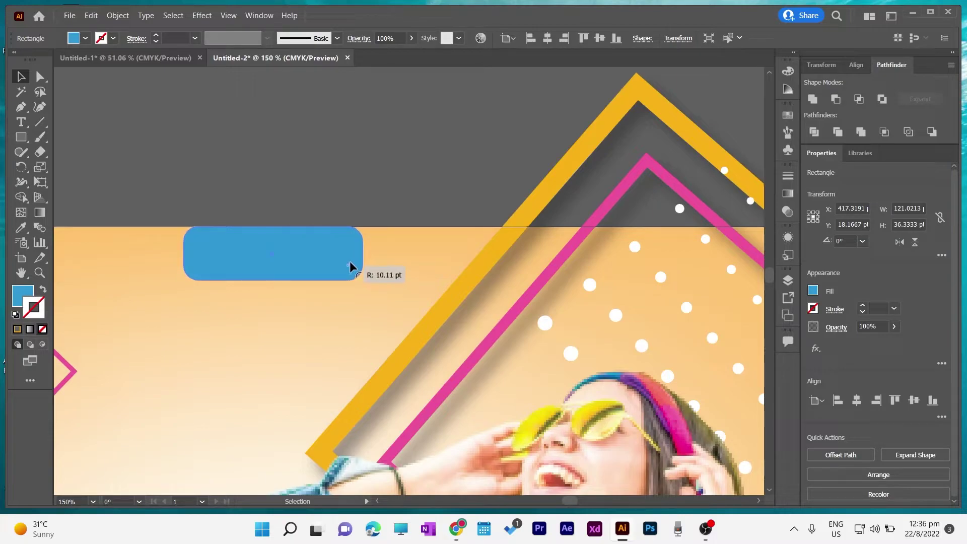
pyautogui.moveTo(274, 243); pyautogui.dragTo(265, 240)
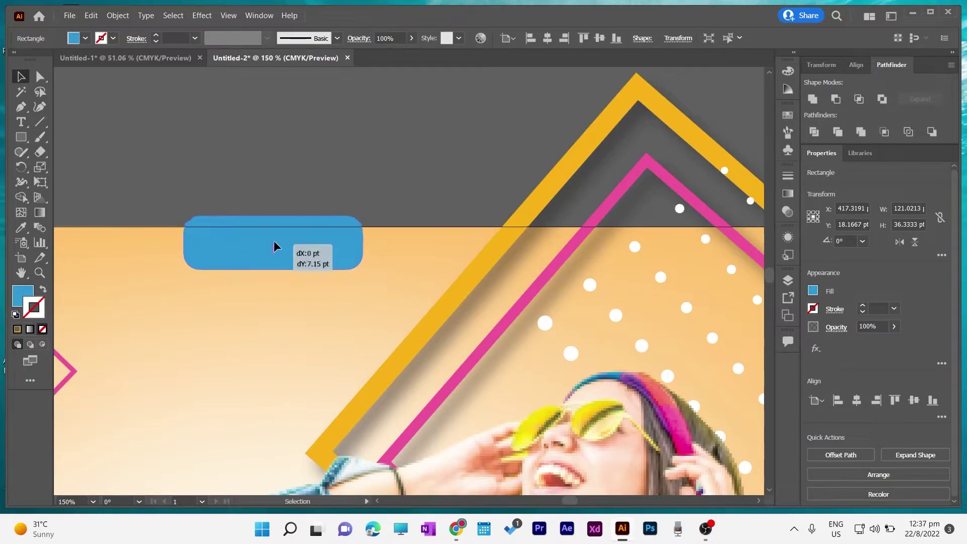
pyautogui.click(307, 164)
pyautogui.moveTo(242, 168)
pyautogui.mouseDown()
pyautogui.moveTo(448, 188)
pyautogui.moveTo(222, 174)
pyautogui.mouseUp()
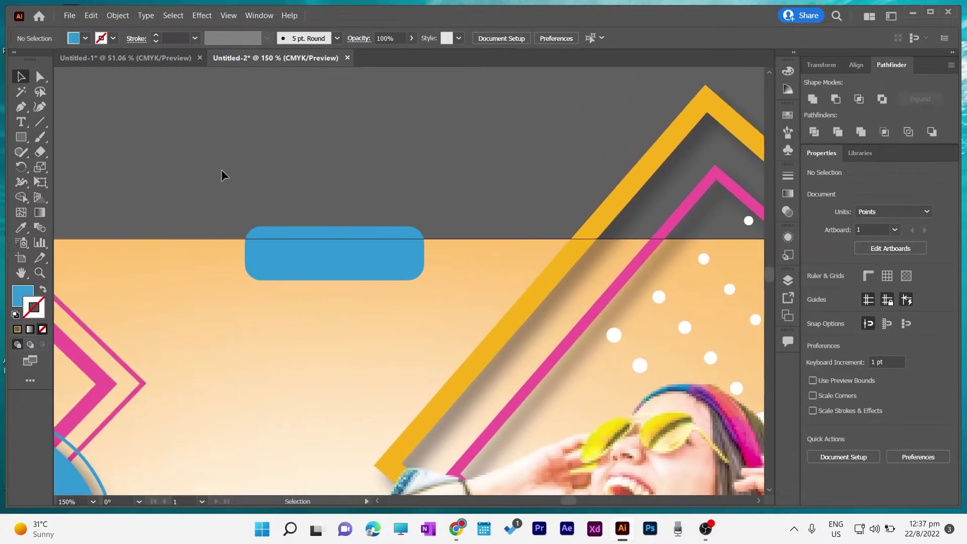
# Step: Add white 'LOGO HERE' text centred on the blue tab
pyautogui.press('t')
pyautogui.click(287, 168)
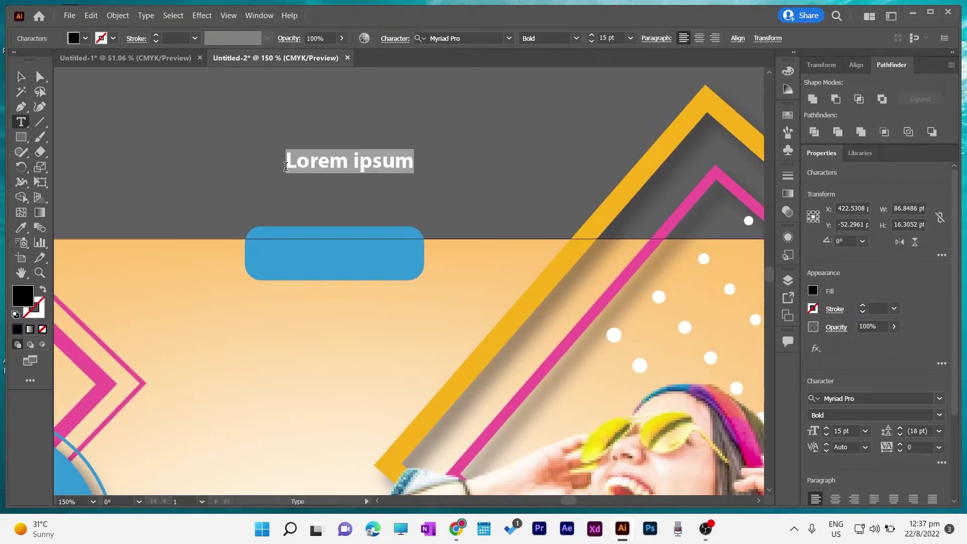
pyautogui.write('LOGO HERE')
pyautogui.press('Escape')
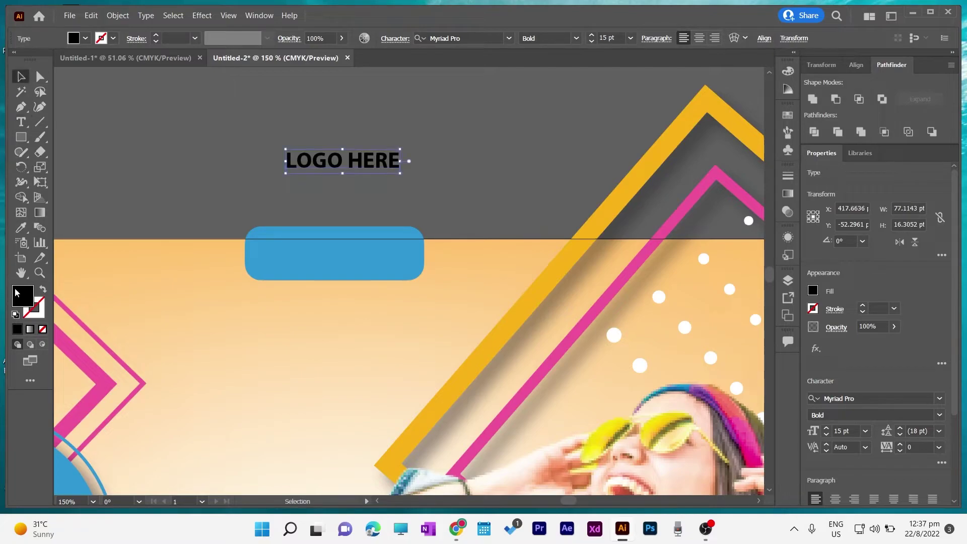
pyautogui.doubleClick(19, 294)
pyautogui.write('ffffff')
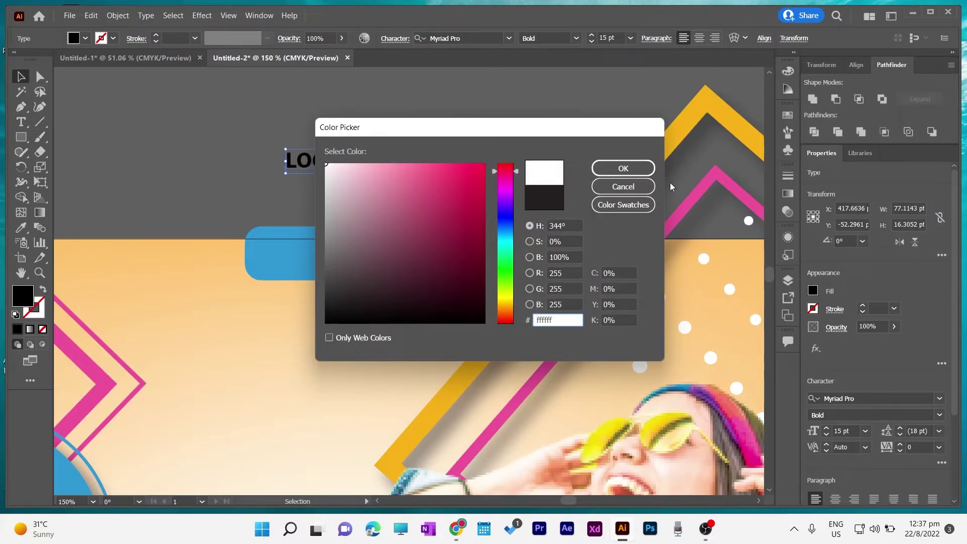
pyautogui.click(623, 168)
pyautogui.moveTo(343, 160); pyautogui.dragTo(338, 256)
pyautogui.click(188, 176)
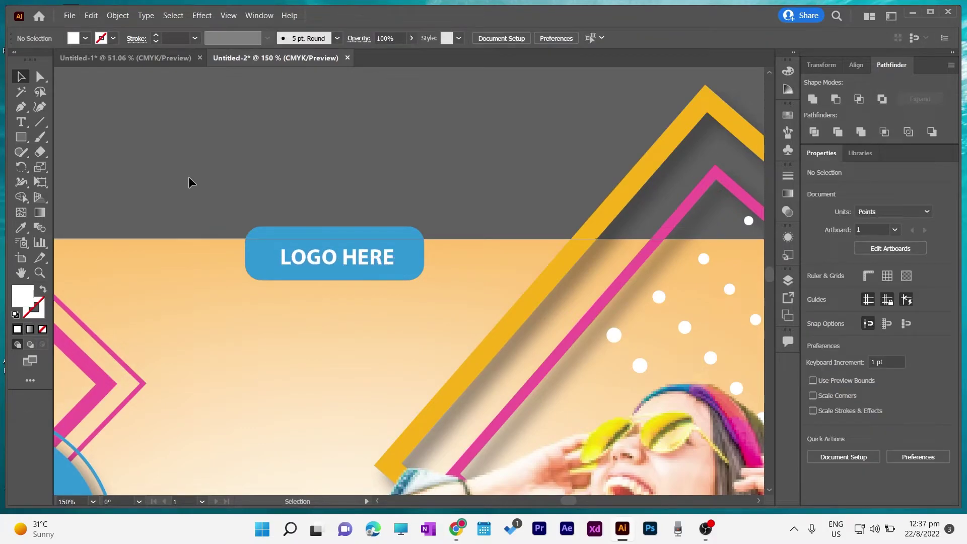
pyautogui.hotkey('ctrl', '0')
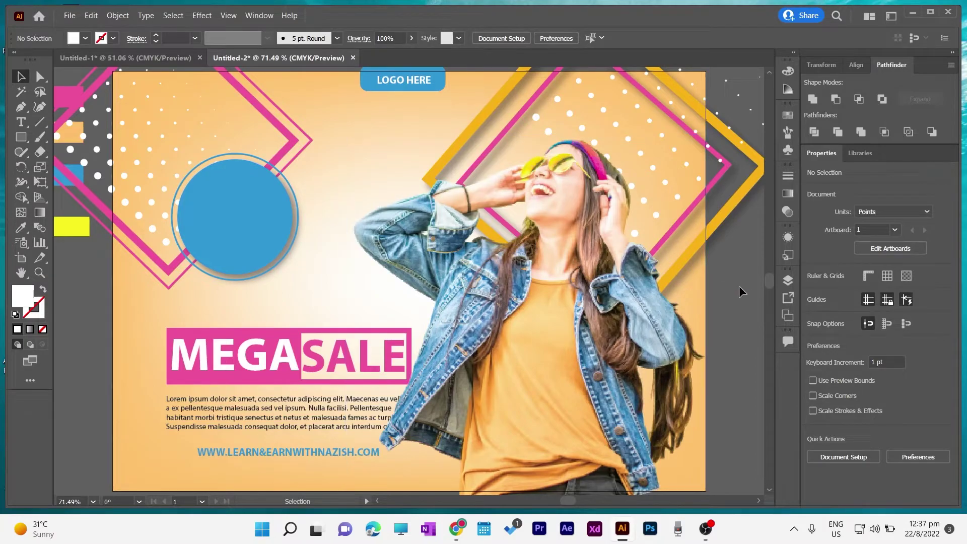
# Step: Type the 'UP TO 75% OFF' text on separate lines and fill it white #ffffff
pyautogui.hotkey('ctrl', '-')
pyautogui.hotkey('ctrl', '-')
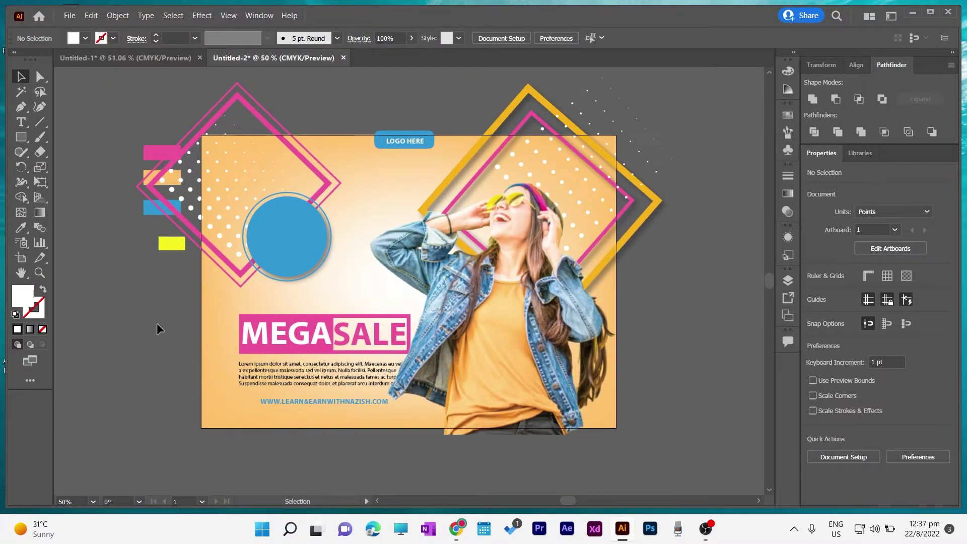
pyautogui.click(15, 123)
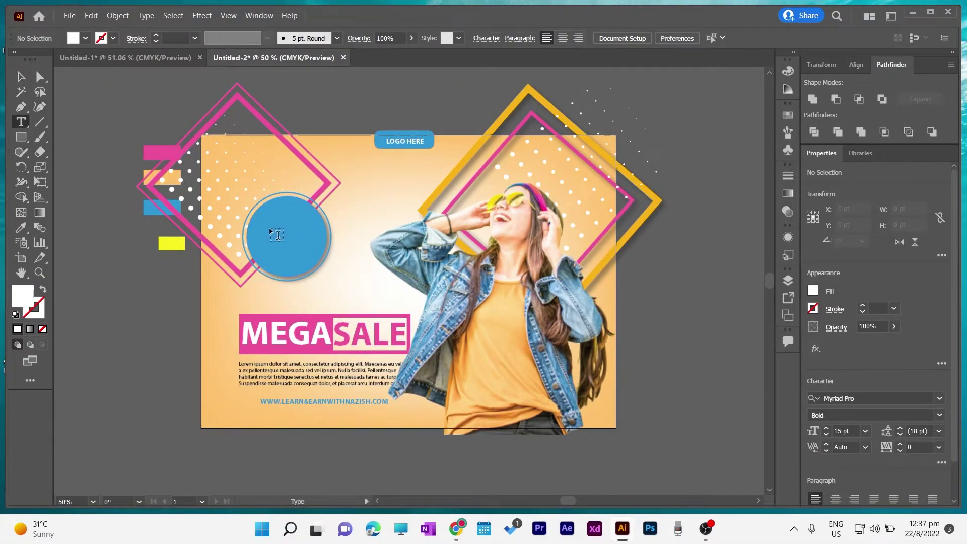
pyautogui.click(113, 298)
pyautogui.write('UP TO')
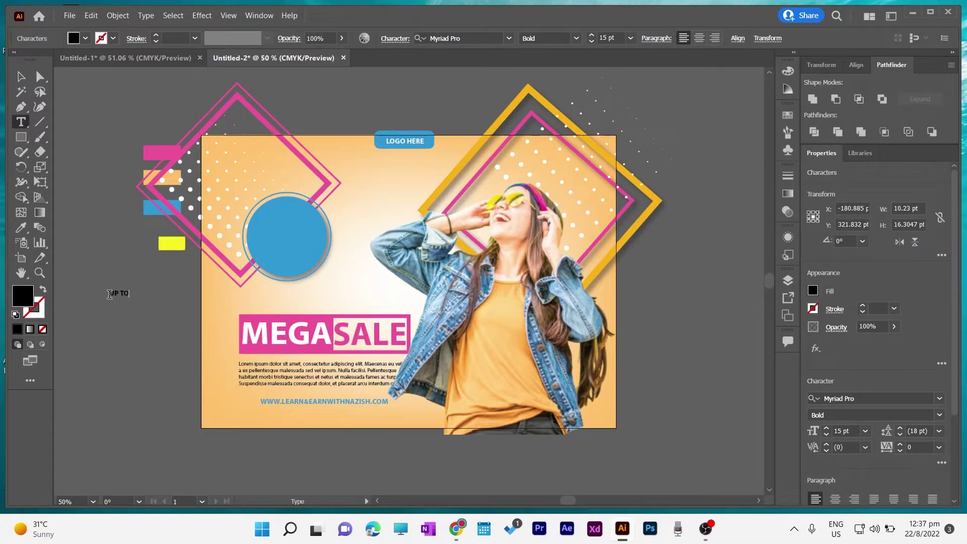
pyautogui.press('Return')
pyautogui.press('BackSpace')
pyautogui.press('BackSpace')
pyautogui.click(21, 77)
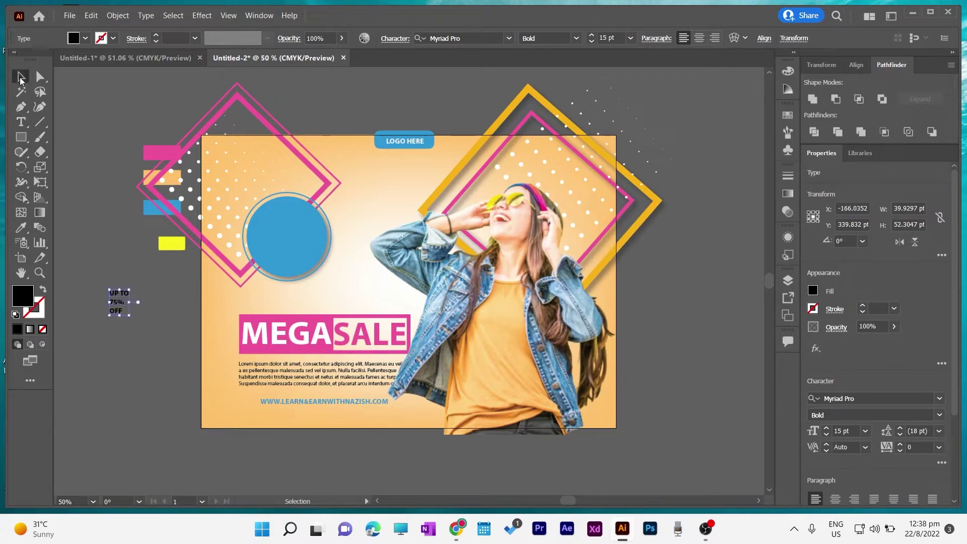
pyautogui.doubleClick(23, 296)
pyautogui.write('ffffff')
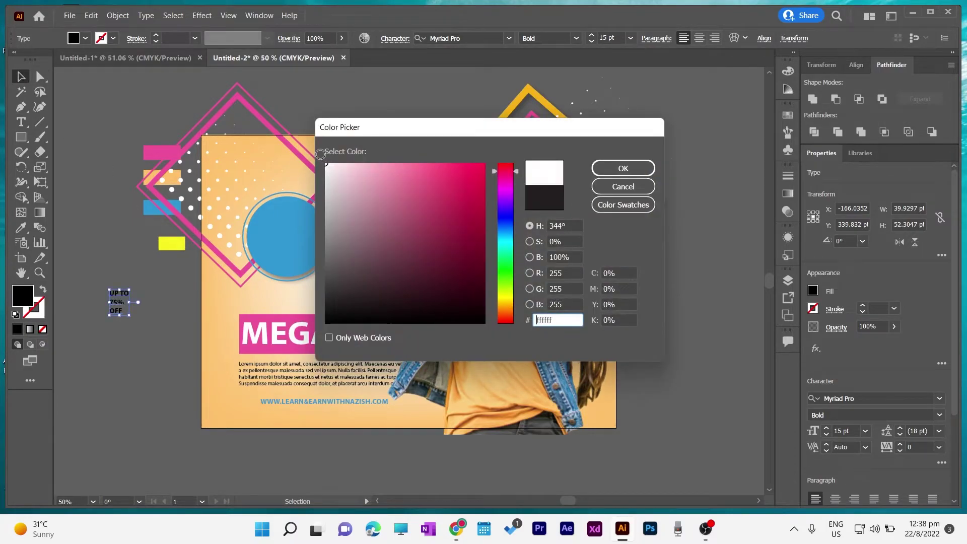
pyautogui.click(623, 168)
# Step: Move the discount text into the blue circle at 35 pt and centre it
pyautogui.moveTo(122, 301)
pyautogui.mouseDown()
pyautogui.moveTo(290, 238)
pyautogui.moveTo(282, 244)
pyautogui.mouseUp()
pyautogui.click(593, 35)
pyautogui.click(593, 42)
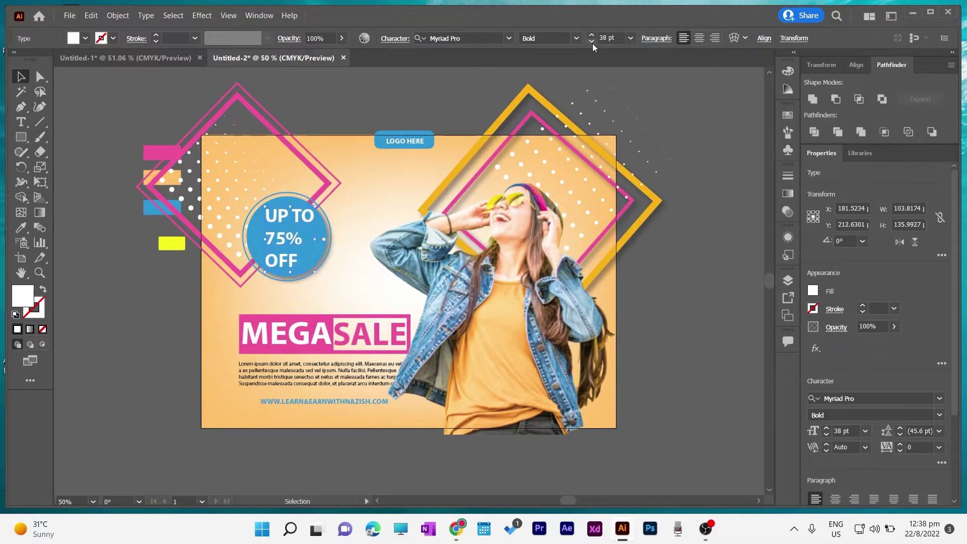
pyautogui.click(592, 44)
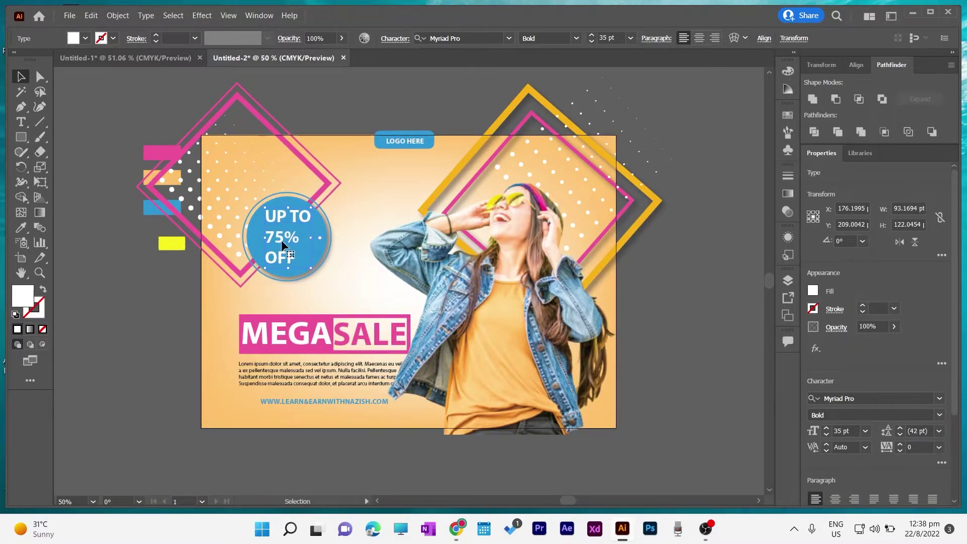
pyautogui.moveTo(281, 240); pyautogui.dragTo(283, 240)
pyautogui.click(508, 38)
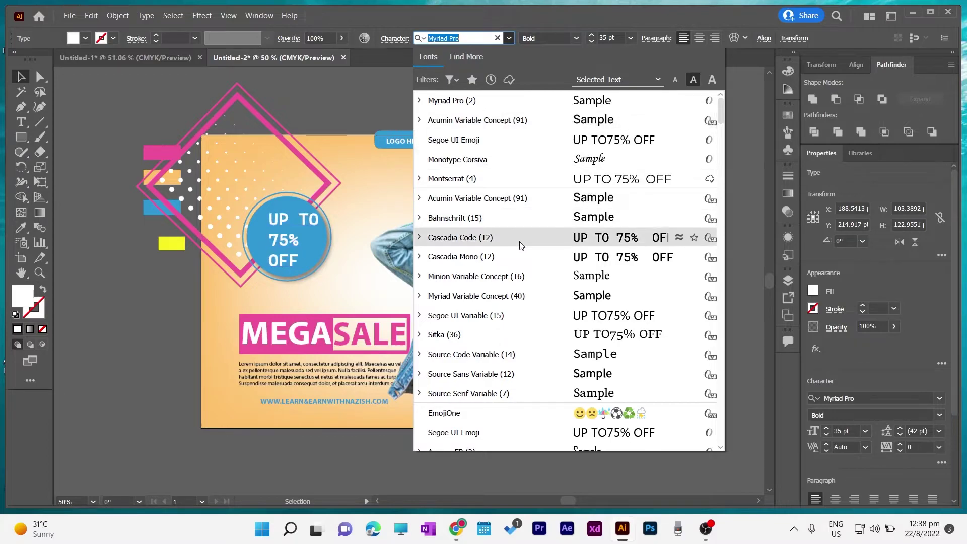
# Step: Change the badge text font to Sitka, nudge it left, and tighten its line spacing
pyautogui.scroll(-1, 513, 258)
pyautogui.scroll(-2, 513, 257)
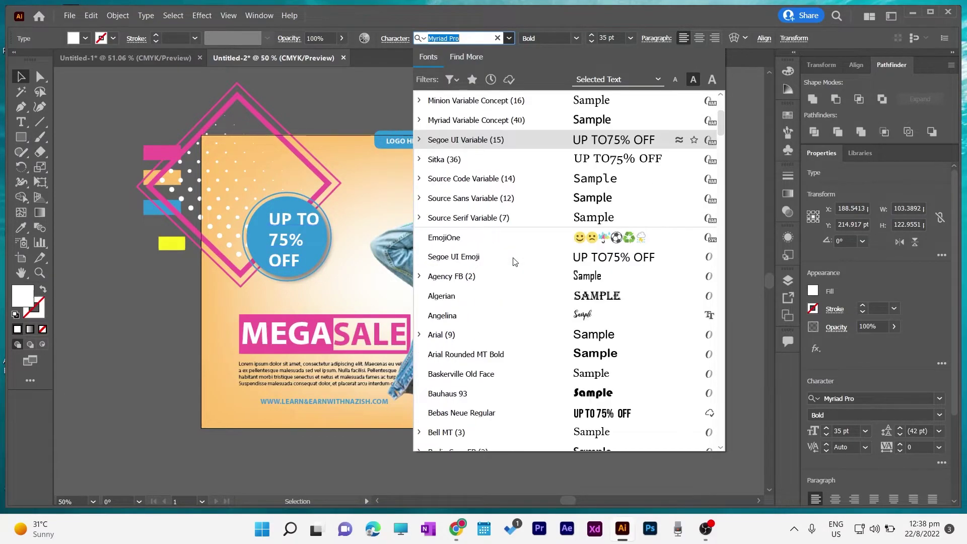
pyautogui.click(497, 159)
pyautogui.moveTo(284, 240); pyautogui.dragTo(276, 239)
pyautogui.click(900, 436)
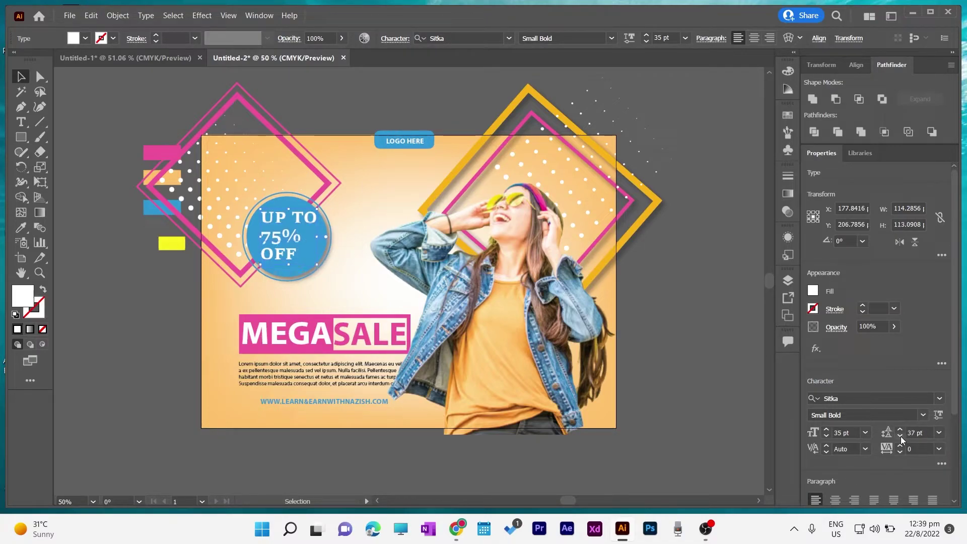
pyautogui.click(900, 436)
pyautogui.hotkey('ctrl', 'shift', 'a')
# Step: Nudge the badge text slightly right and down and set its leading to 40 pt
pyautogui.click(280, 233)
pyautogui.doubleClick(268, 236)
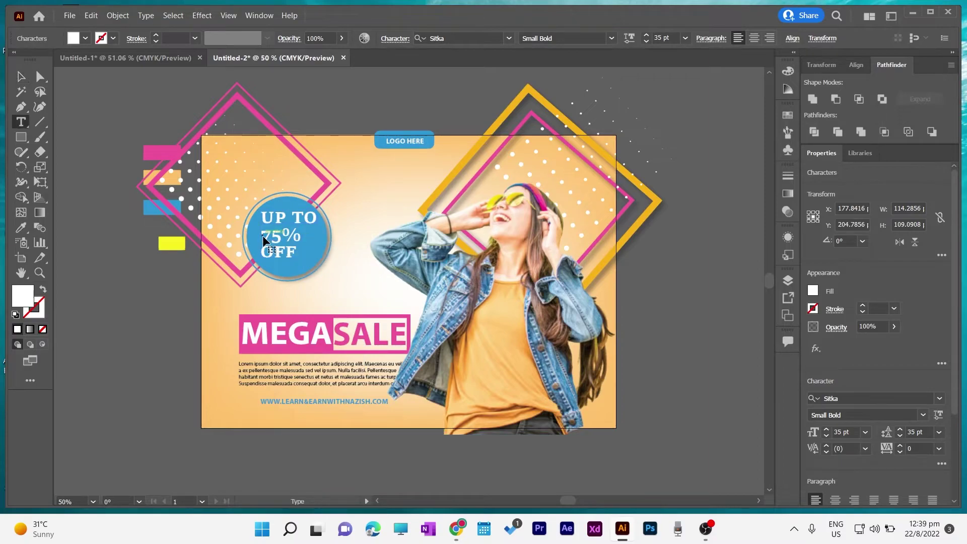
pyautogui.click(264, 237)
pyautogui.click(20, 76)
pyautogui.moveTo(277, 247); pyautogui.dragTo(279, 252)
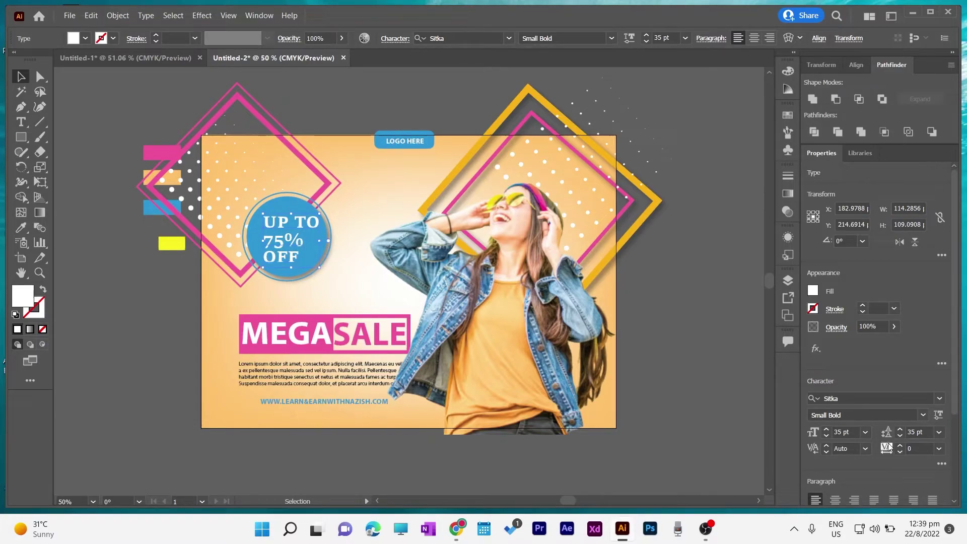
pyautogui.click(900, 429)
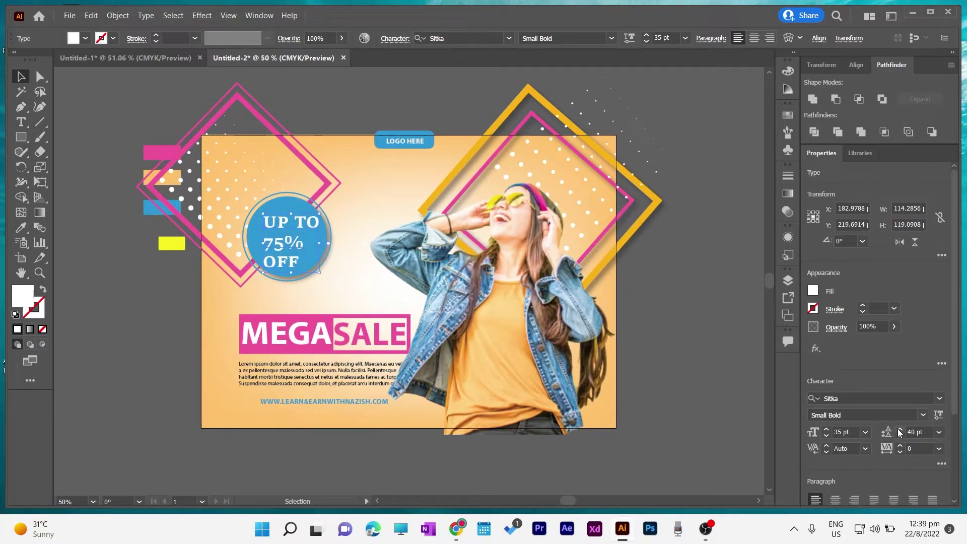
pyautogui.doubleClick(305, 263)
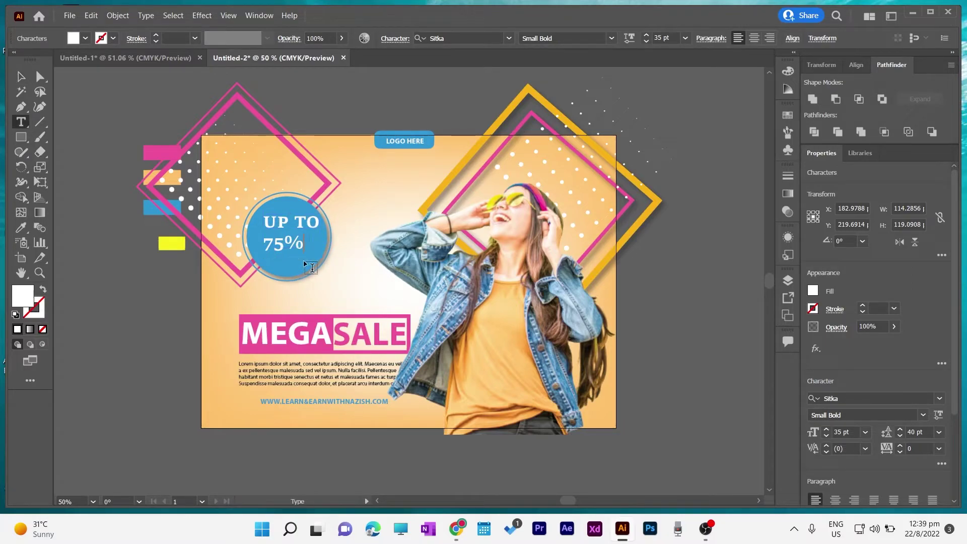
# Step: Remove the 75% line and shrink UP TO to 32 pt at the top of the circle
pyautogui.press('BackSpace')
pyautogui.press('BackSpace')
pyautogui.press('BackSpace')
pyautogui.press('Escape')
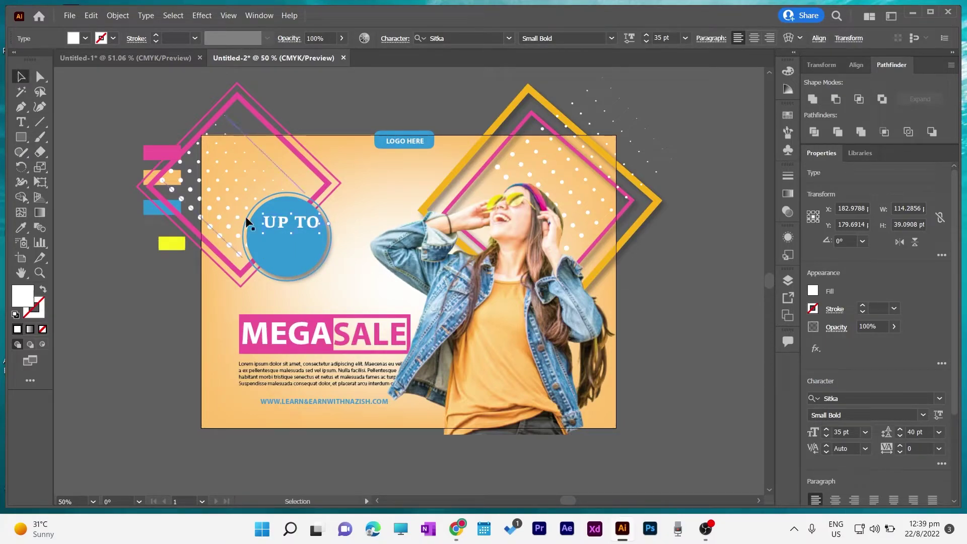
pyautogui.moveTo(282, 226); pyautogui.dragTo(276, 217)
pyautogui.press('t')
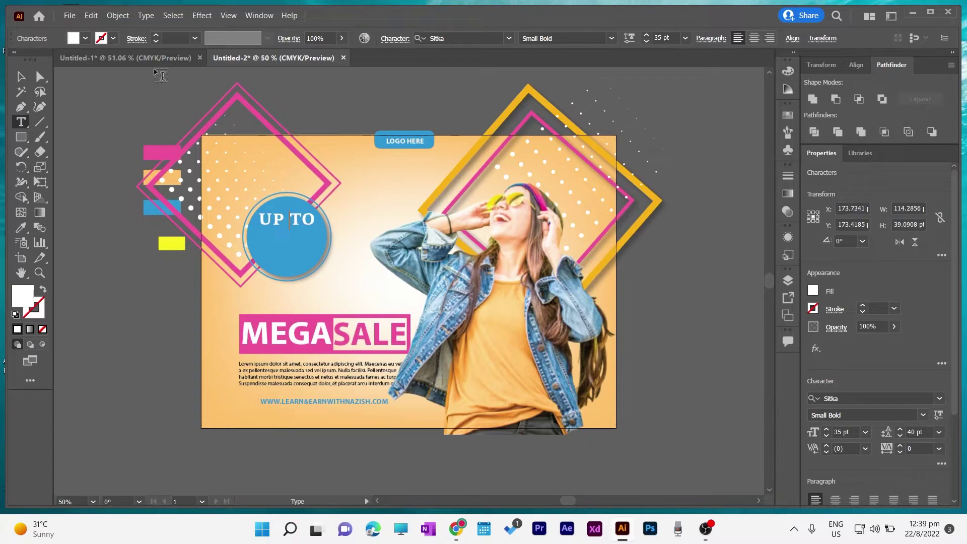
pyautogui.click(21, 78)
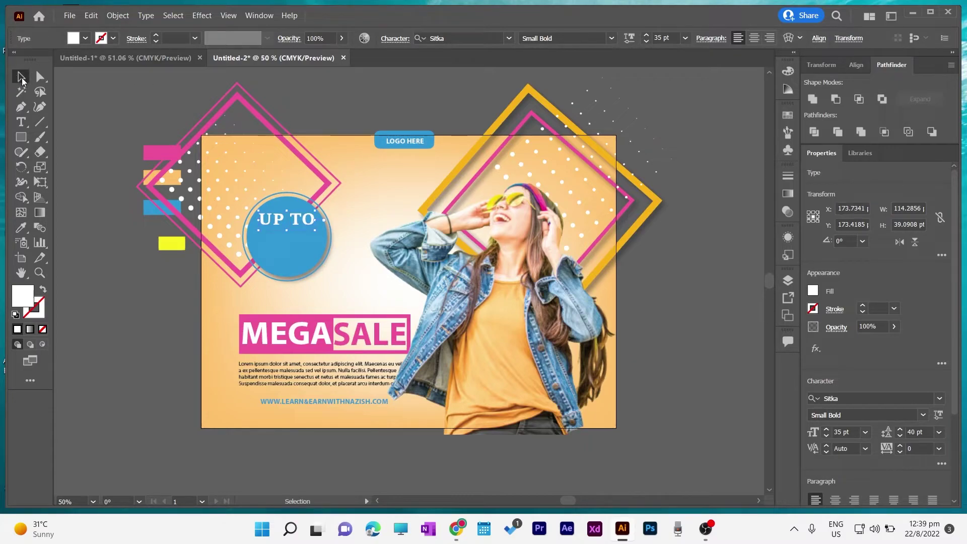
pyautogui.click(646, 42)
pyautogui.click(646, 43)
pyautogui.click(646, 42)
pyautogui.moveTo(278, 217); pyautogui.dragTo(279, 213)
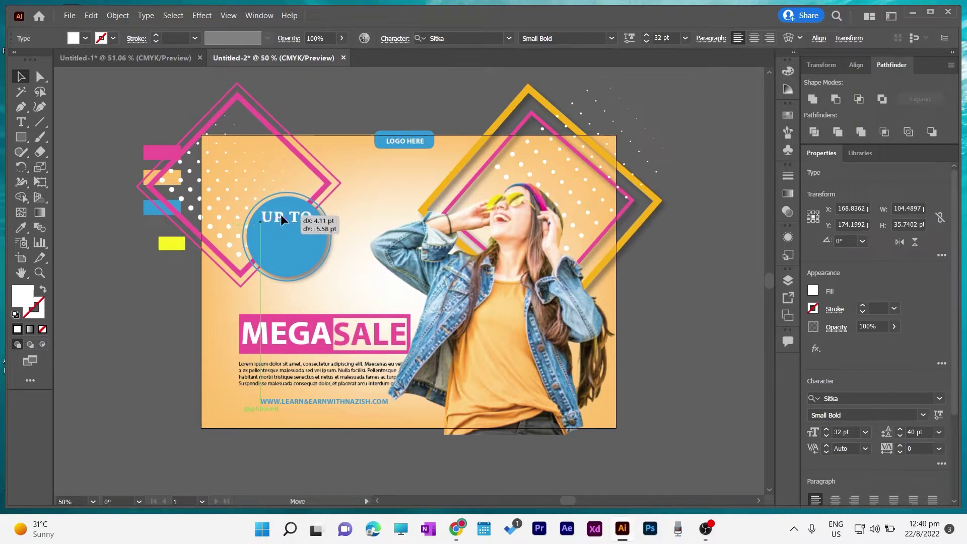
# Step: Add a new 70% text below UP TO in the Sitka Text Bold style
pyautogui.click(108, 232)
pyautogui.press('t')
pyautogui.click(275, 237)
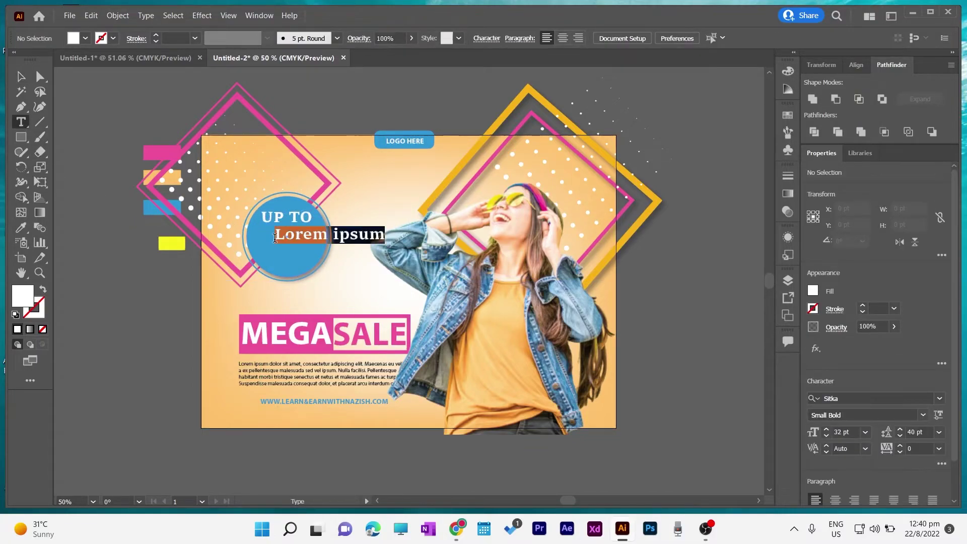
pyautogui.write('70')
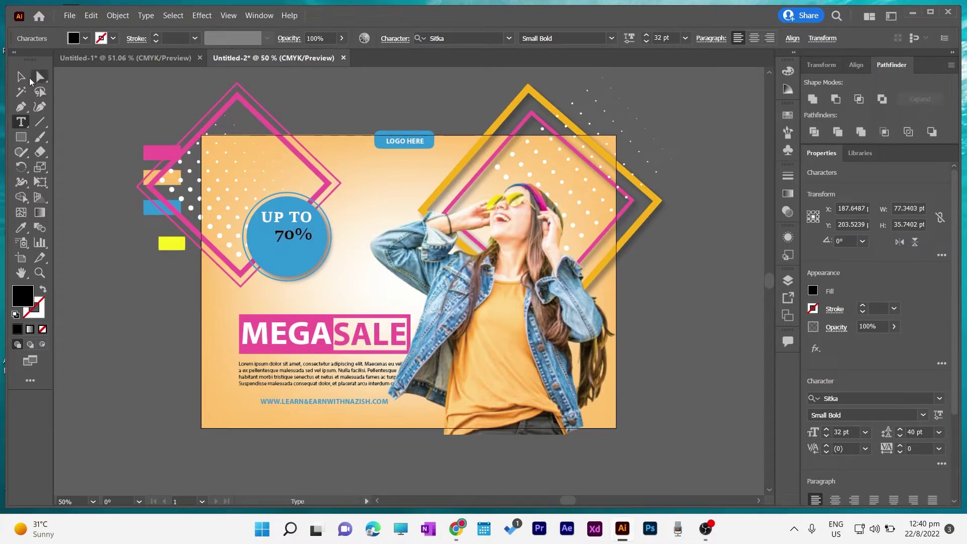
pyautogui.click(25, 78)
pyautogui.click(610, 39)
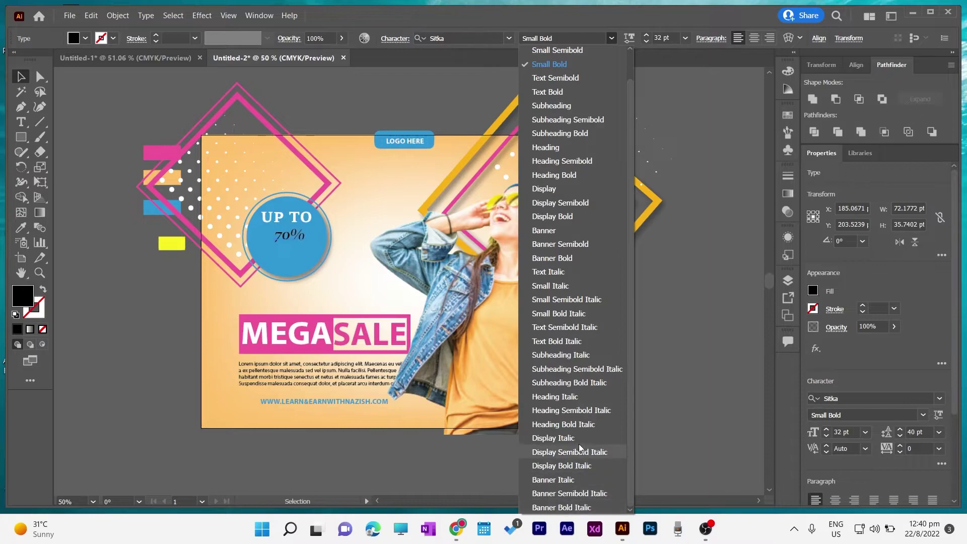
pyautogui.click(565, 95)
# Step: Position the 70% text centred in the circle beneath UP TO
pyautogui.moveTo(292, 237); pyautogui.dragTo(283, 240)
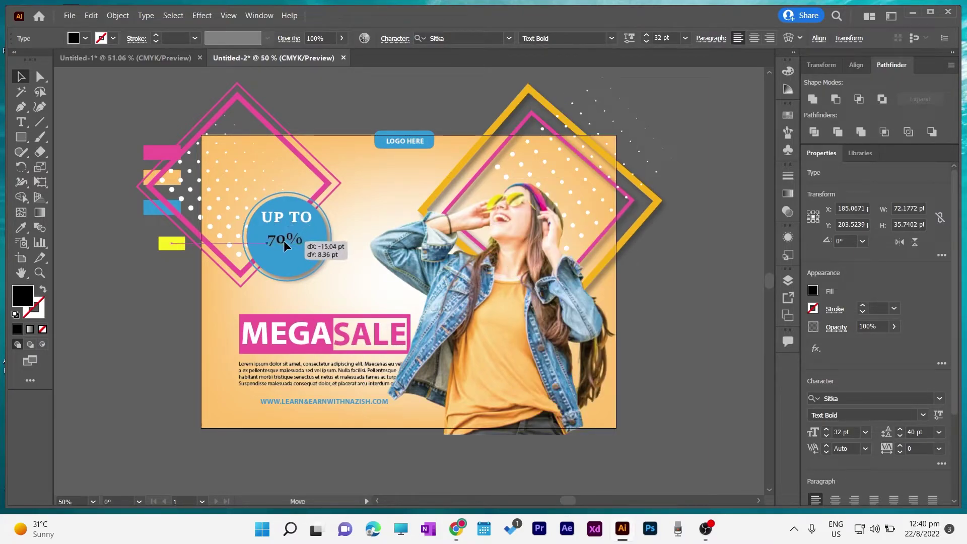
pyautogui.scroll(11, 651, 38)
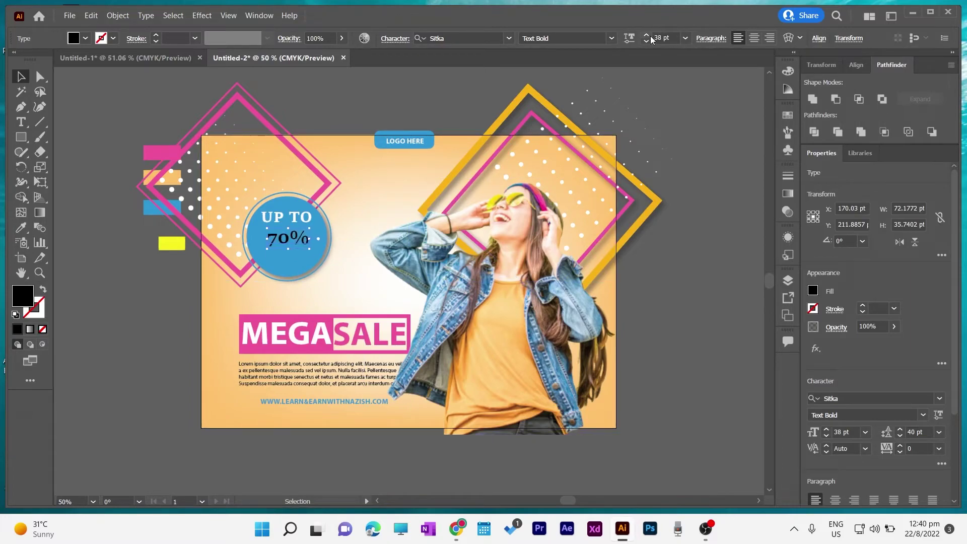
pyautogui.scroll(1, 651, 38)
pyautogui.moveTo(287, 237); pyautogui.dragTo(283, 237)
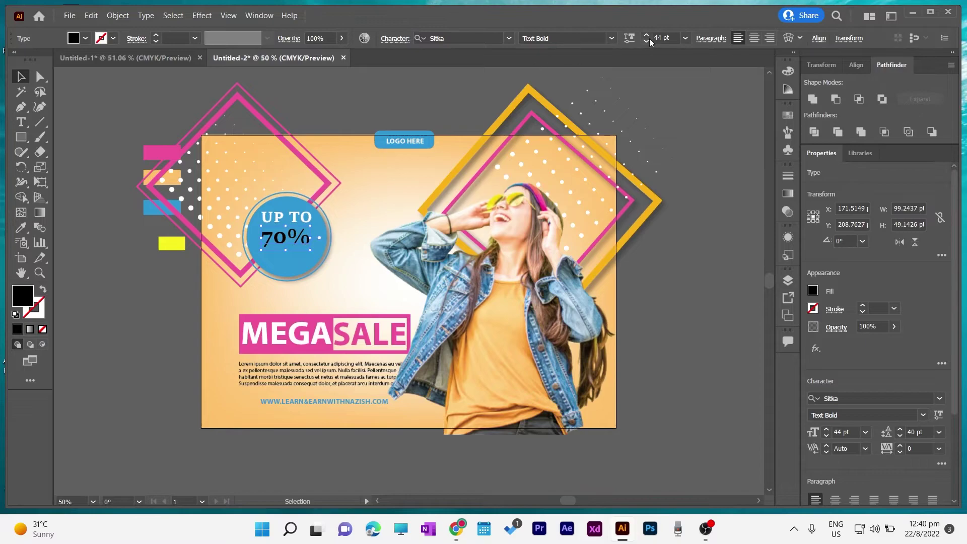
pyautogui.scroll(4, 649, 39)
pyautogui.scroll(4, 649, 40)
pyautogui.scroll(3, 650, 40)
pyautogui.scroll(2, 649, 39)
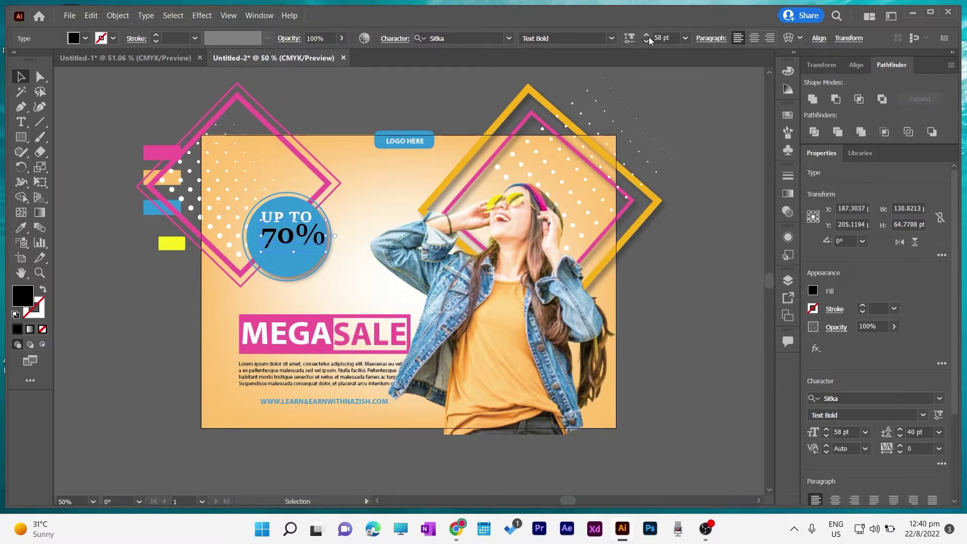
pyautogui.scroll(2, 649, 40)
pyautogui.moveTo(334, 244); pyautogui.dragTo(329, 250)
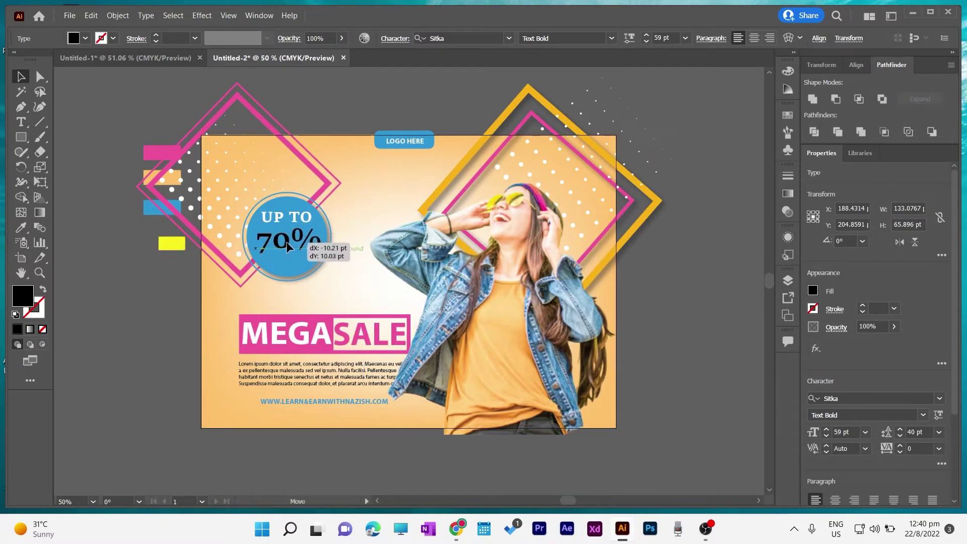
# Step: Fill the 70% text white (#ffffff)
pyautogui.doubleClick(24, 298)
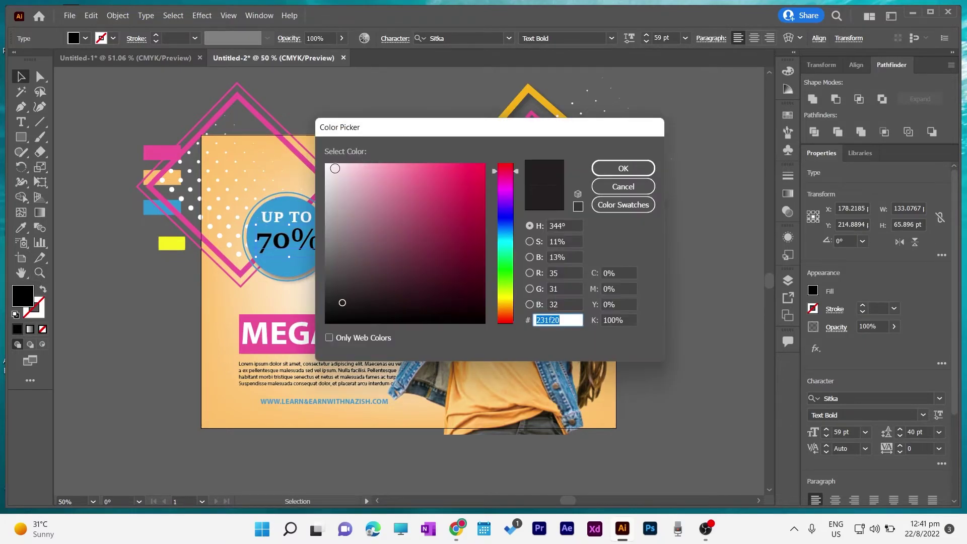
pyautogui.write('ffffff')
pyautogui.click(623, 166)
pyautogui.click(660, 309)
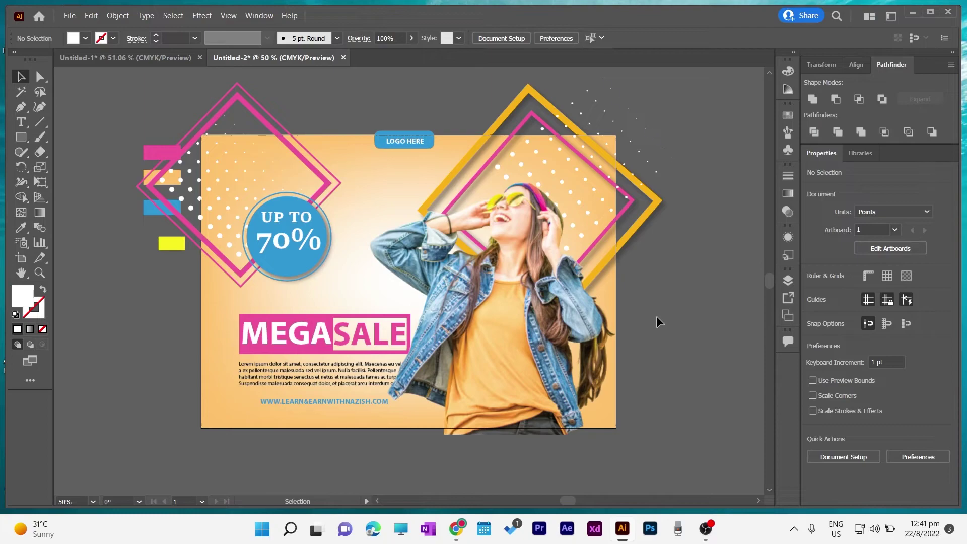
# Step: Type an OFF text on the badge and move it below the 70%
pyautogui.click(21, 122)
pyautogui.click(278, 266)
pyautogui.write('OF')
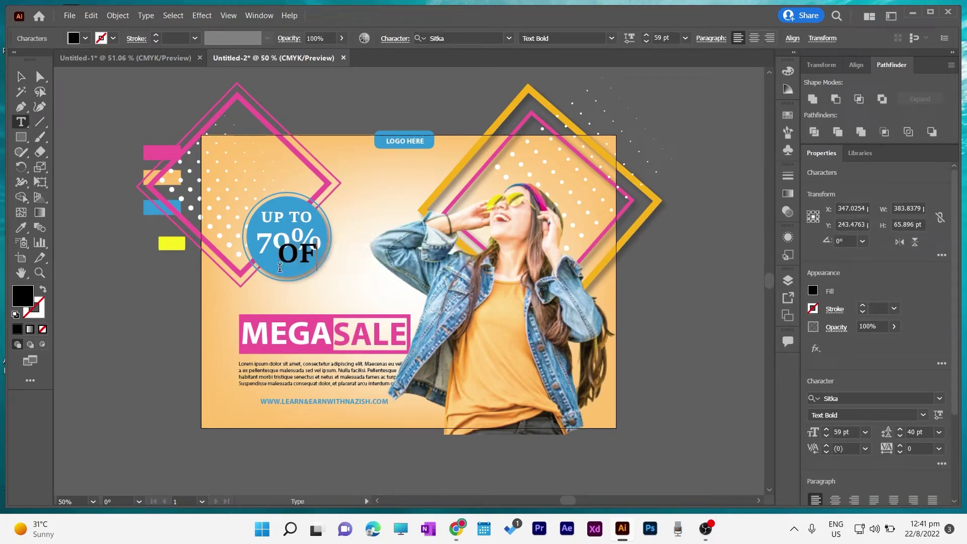
pyautogui.write('F')
pyautogui.press('Escape')
pyautogui.moveTo(303, 260); pyautogui.dragTo(288, 270)
# Step: Make OFF Sitka Text Semibold at 34 pt, centred under the 70%
pyautogui.click(611, 38)
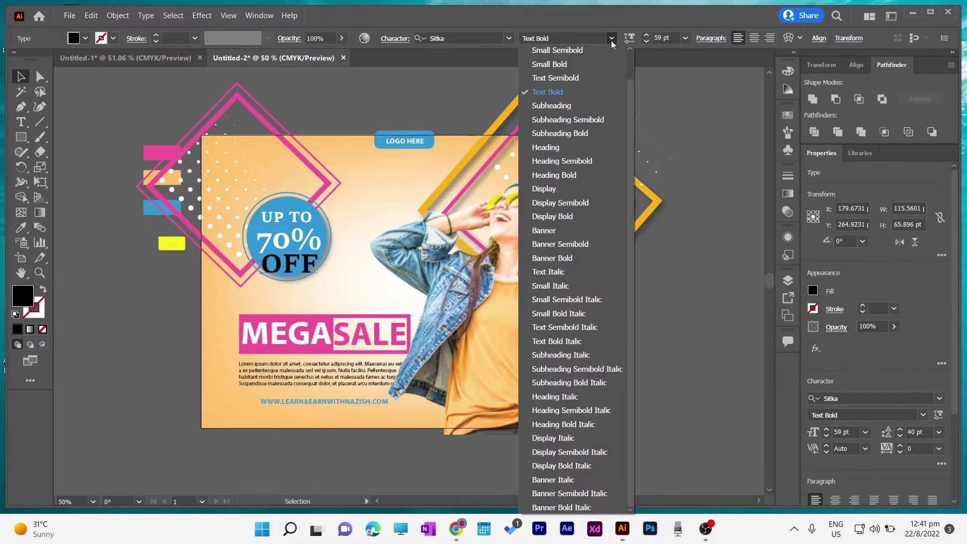
pyautogui.click(577, 78)
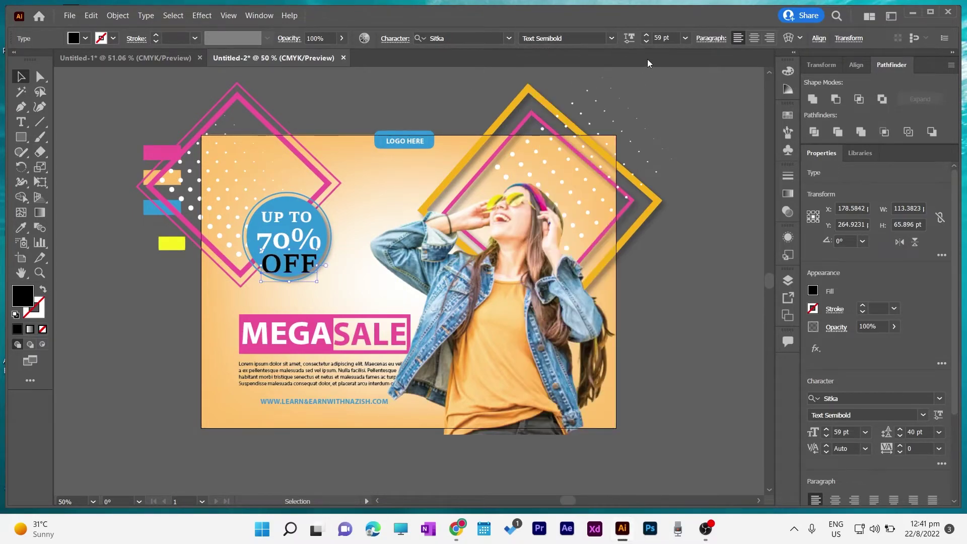
pyautogui.click(646, 43)
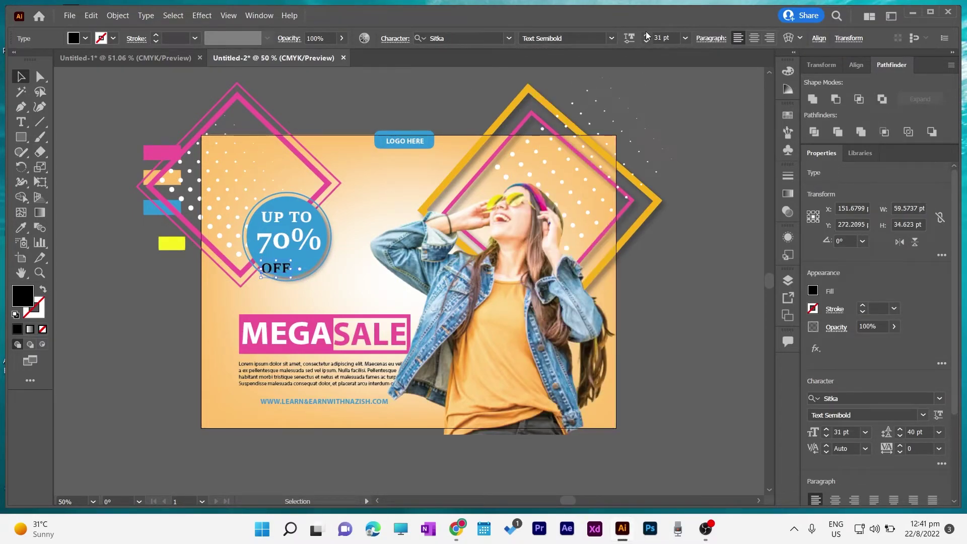
pyautogui.click(646, 34)
pyautogui.moveTo(285, 268); pyautogui.dragTo(289, 265)
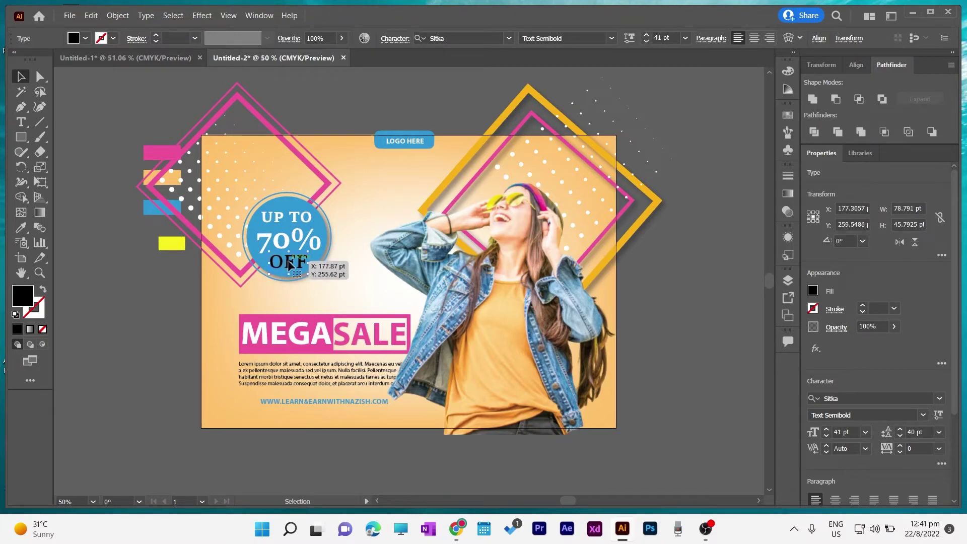
pyautogui.click(645, 42)
pyautogui.write('34')
pyautogui.click(645, 42)
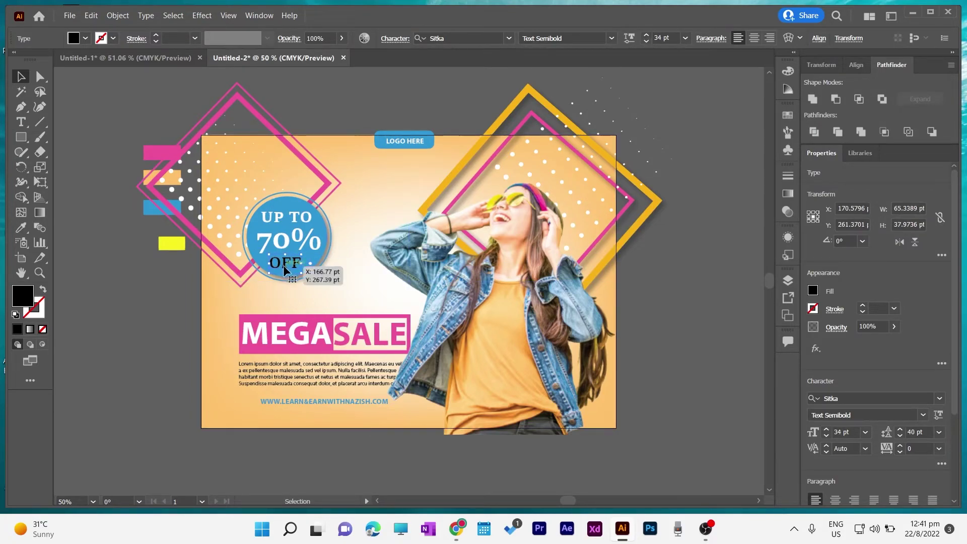
pyautogui.moveTo(283, 264); pyautogui.dragTo(288, 265)
# Step: Fill the OFF text white (#ffffff)
pyautogui.doubleClick(20, 302)
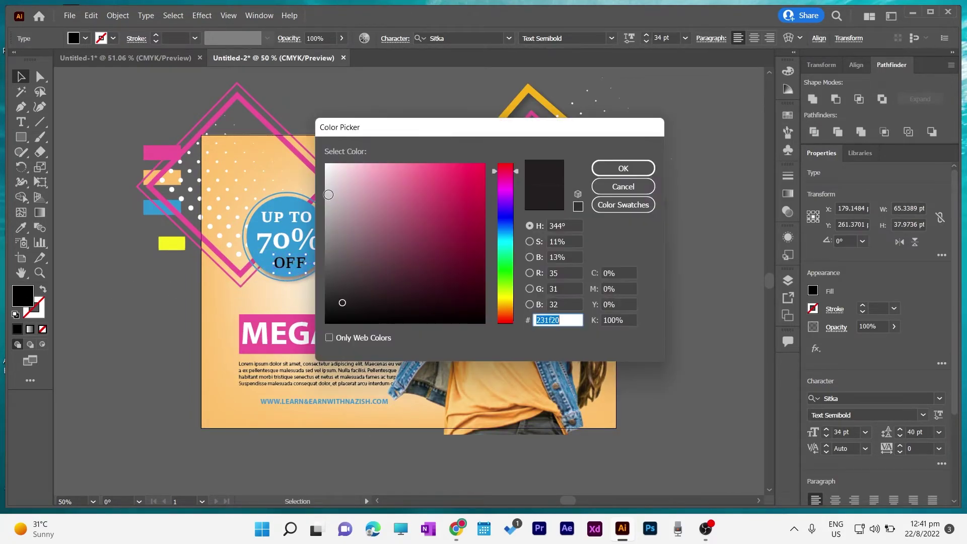
pyautogui.write('ffffff')
pyautogui.click(625, 167)
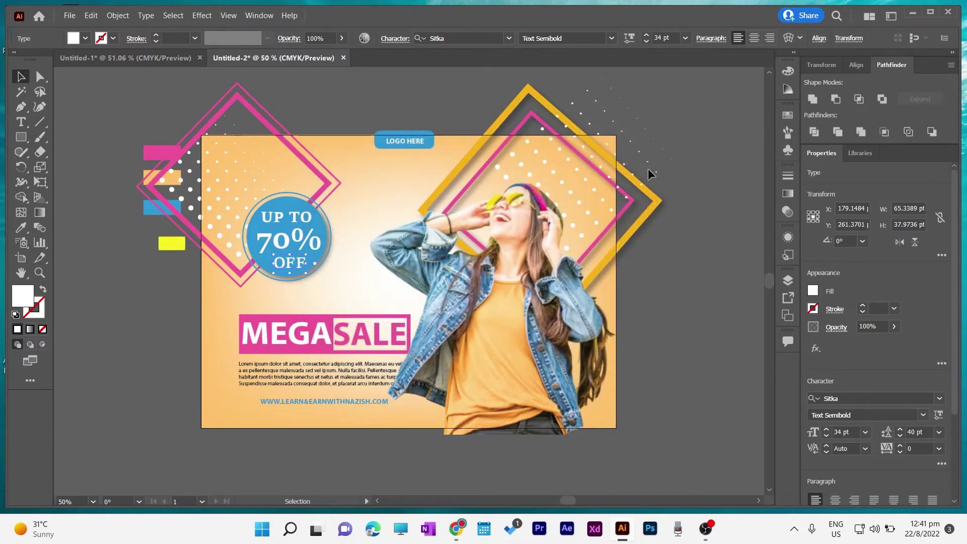
pyautogui.click(690, 287)
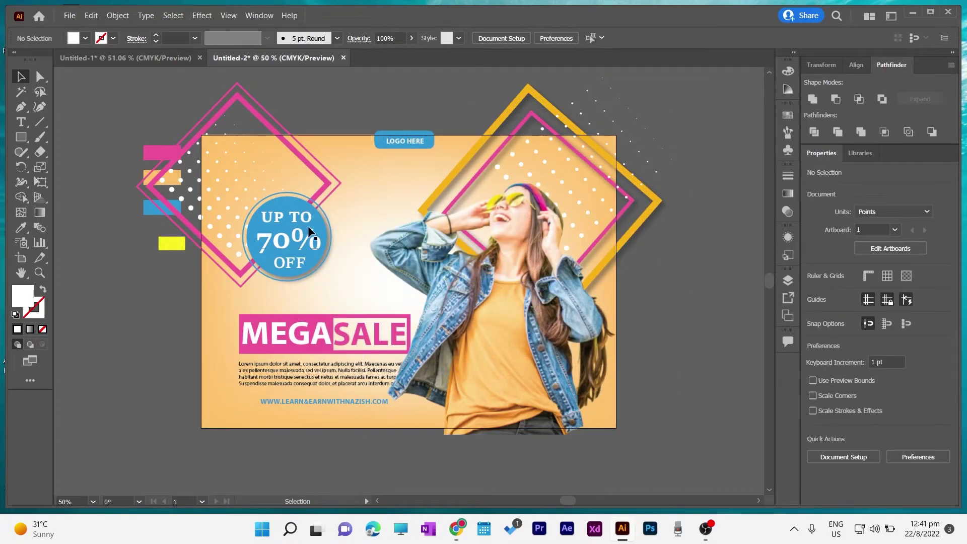
# Step: Shrink UP TO to 29 pt and nudge it slightly right
pyautogui.click(292, 216)
pyautogui.click(645, 43)
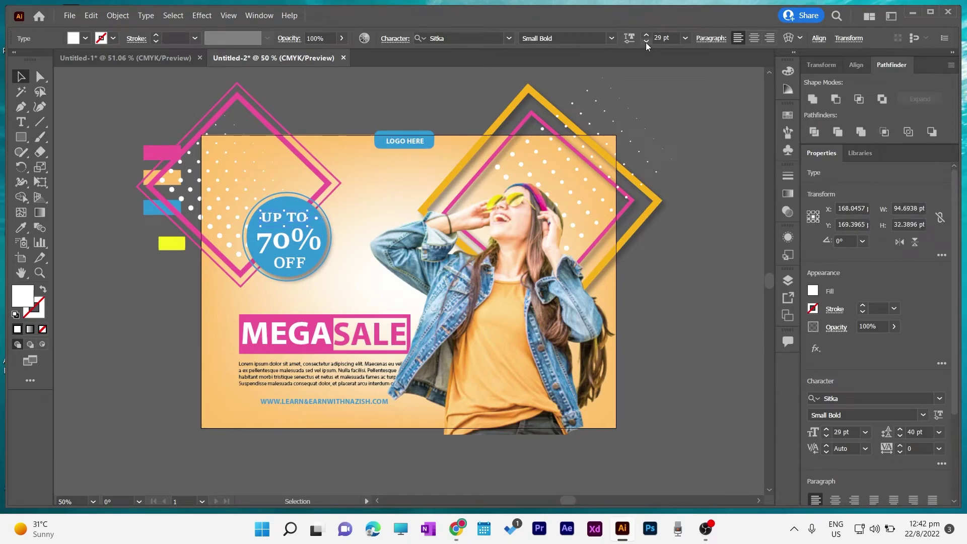
pyautogui.click(148, 333)
pyautogui.moveTo(276, 219); pyautogui.dragTo(285, 246)
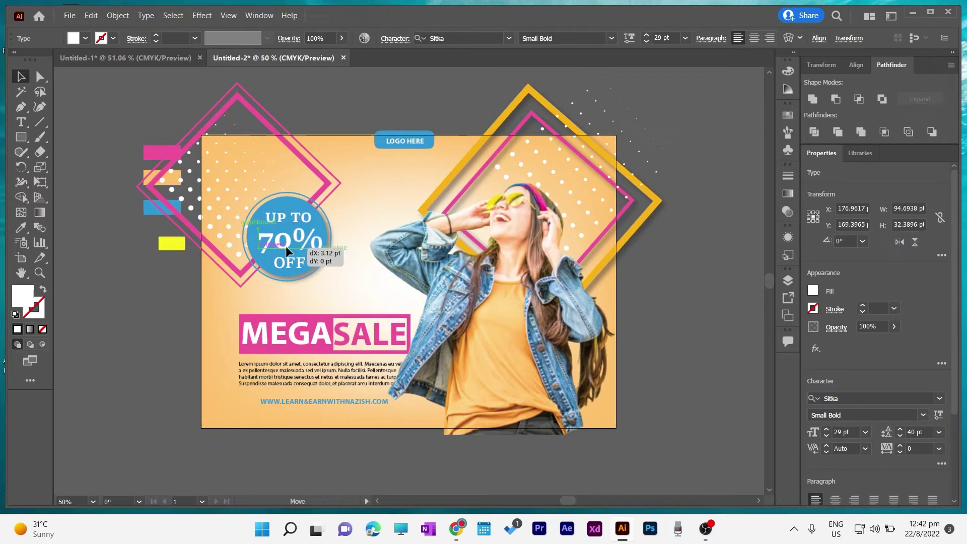
# Step: Reduce the 70% text size and nudge it right inside the badge
pyautogui.moveTo(285, 246); pyautogui.dragTo(284, 246)
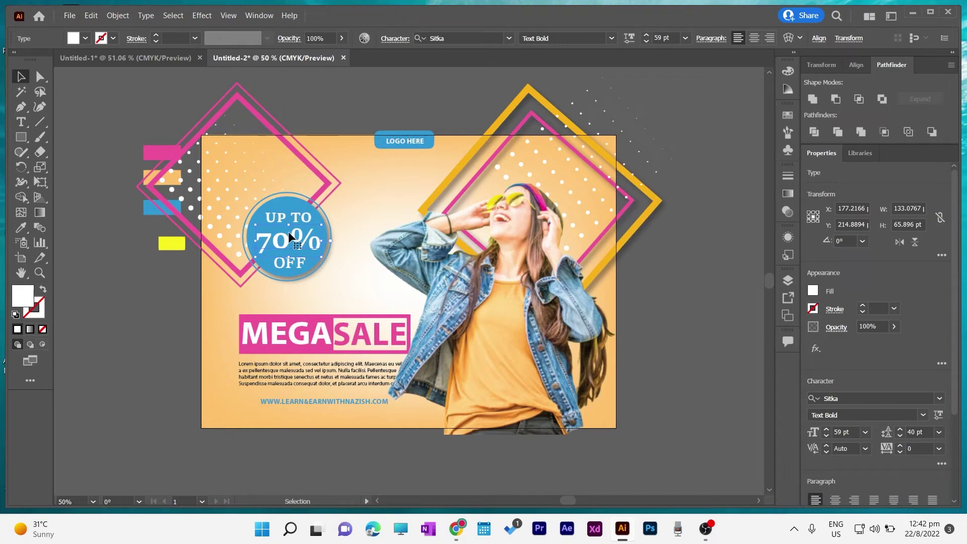
pyautogui.click(646, 41)
pyautogui.click(646, 41)
pyautogui.click(646, 41)
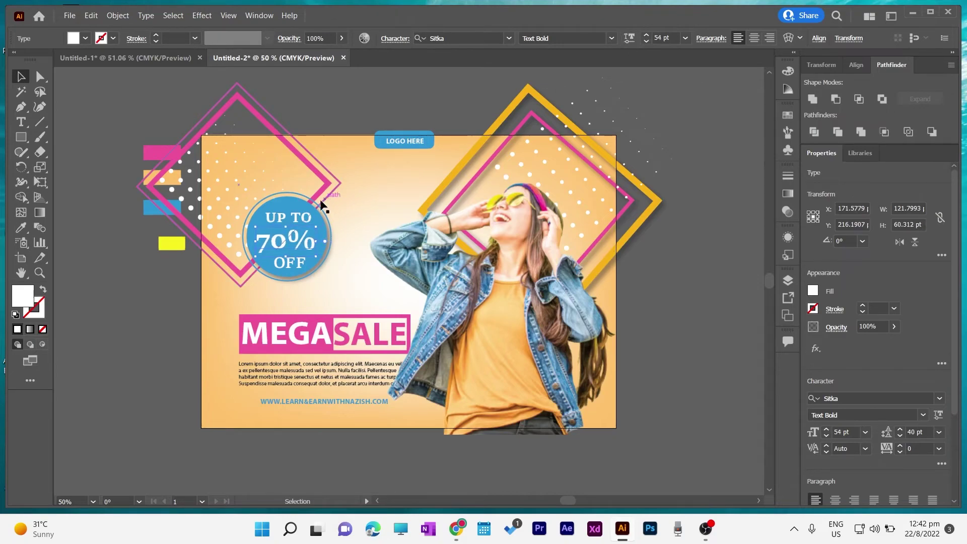
pyautogui.moveTo(284, 242); pyautogui.dragTo(292, 266)
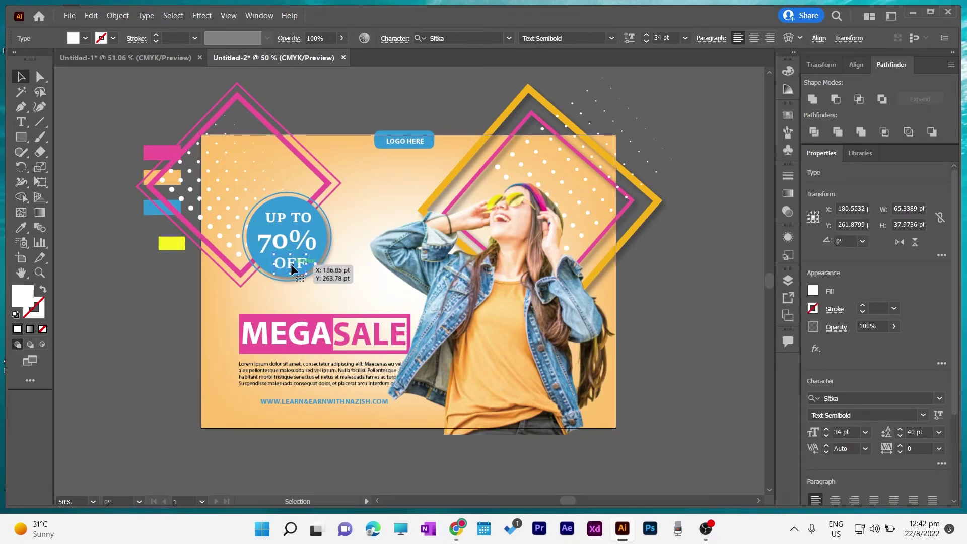
pyautogui.click(177, 303)
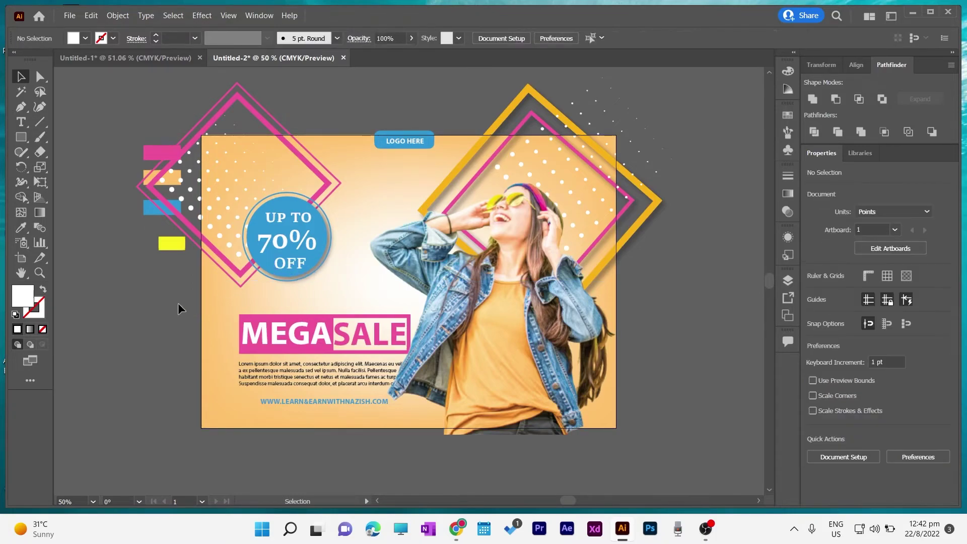
pyautogui.click(293, 242)
pyautogui.click(682, 326)
# Step: Re-centre the 70% text and move OFF slightly up and left
pyautogui.click(288, 218)
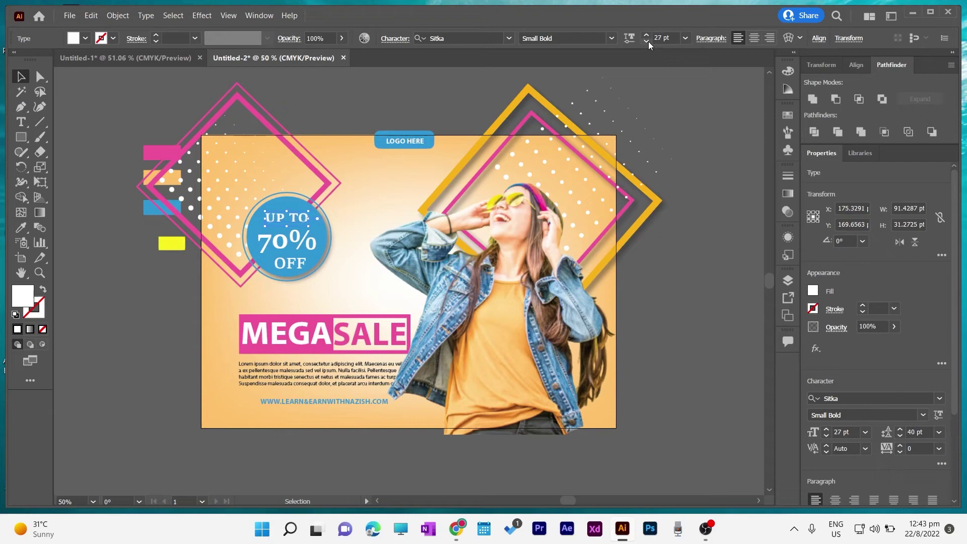
pyautogui.click(682, 122)
pyautogui.click(287, 241)
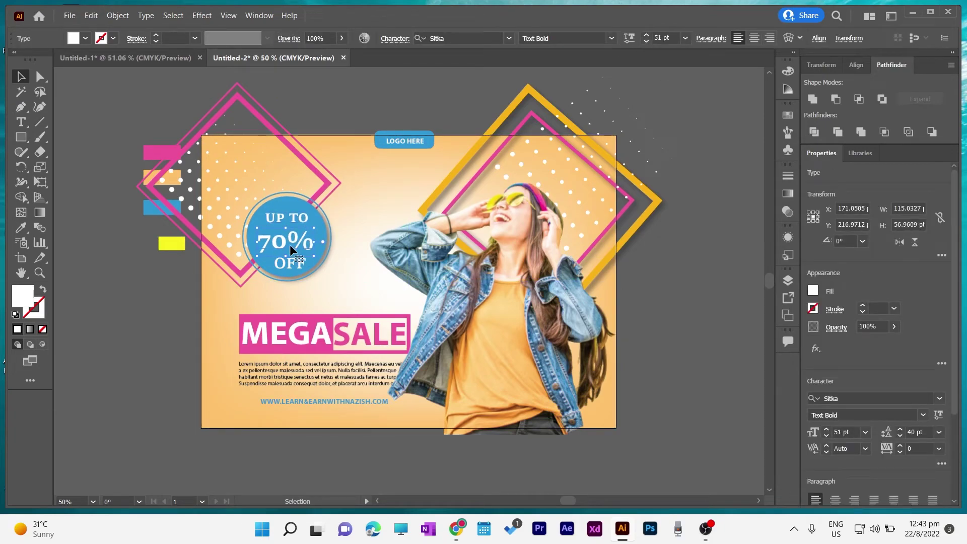
pyautogui.moveTo(289, 244); pyautogui.dragTo(286, 241)
pyautogui.click(286, 264)
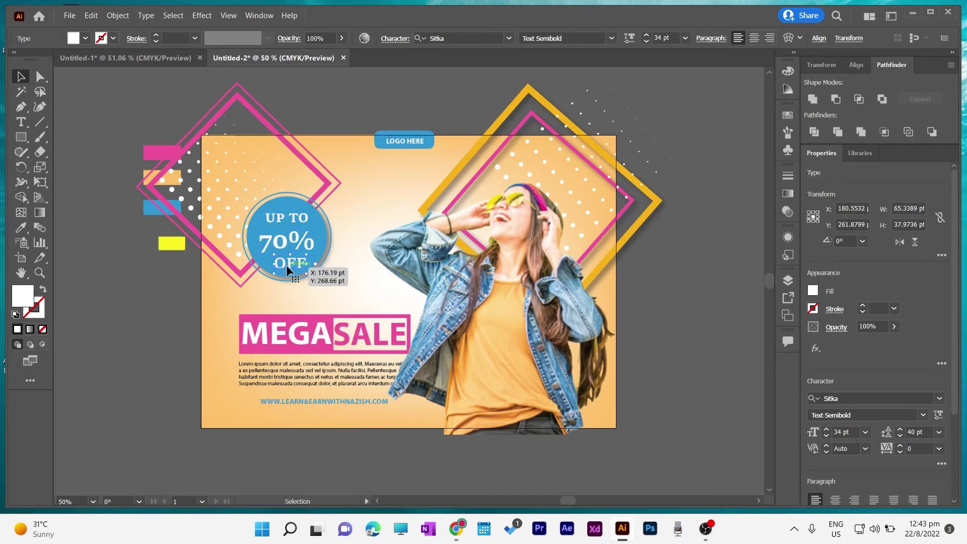
pyautogui.moveTo(286, 265); pyautogui.dragTo(285, 267)
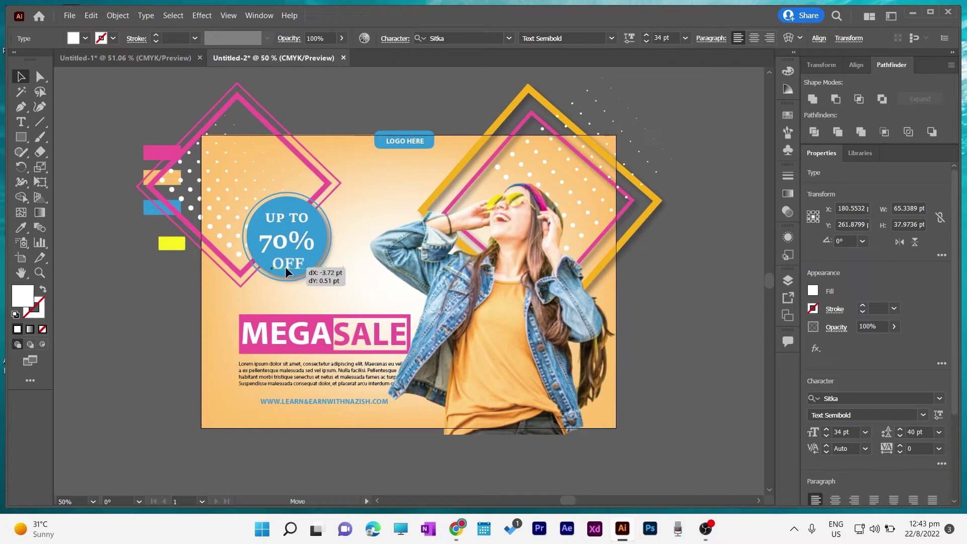
pyautogui.click(144, 330)
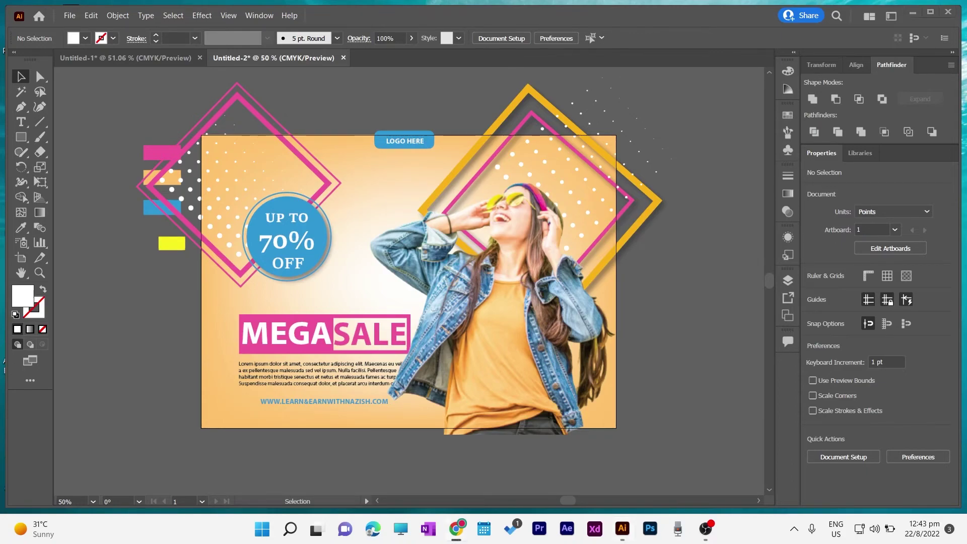
# Step: Give UP TO the regular Sitka Text style at 34 pt, centred above 70%
pyautogui.click(285, 217)
pyautogui.click(610, 38)
pyautogui.click(539, 52)
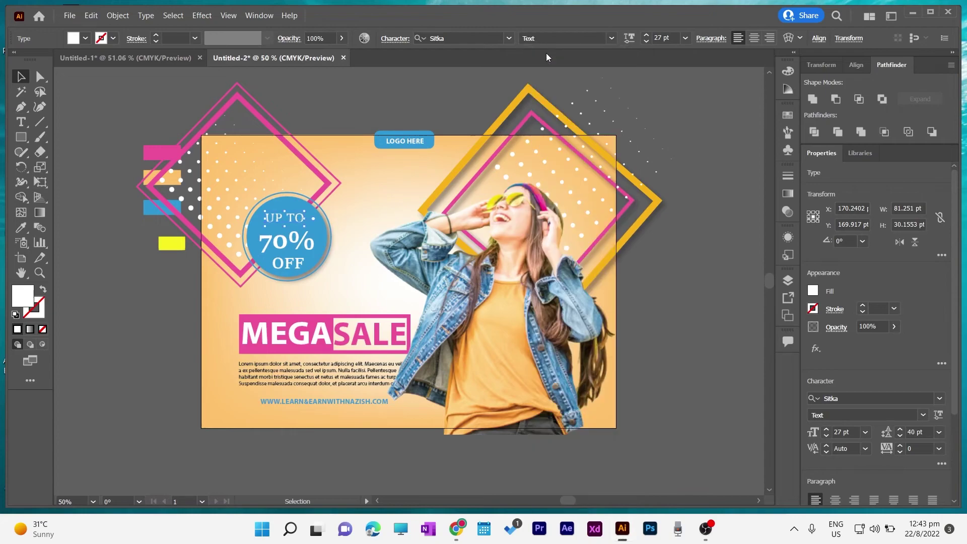
pyautogui.click(646, 36)
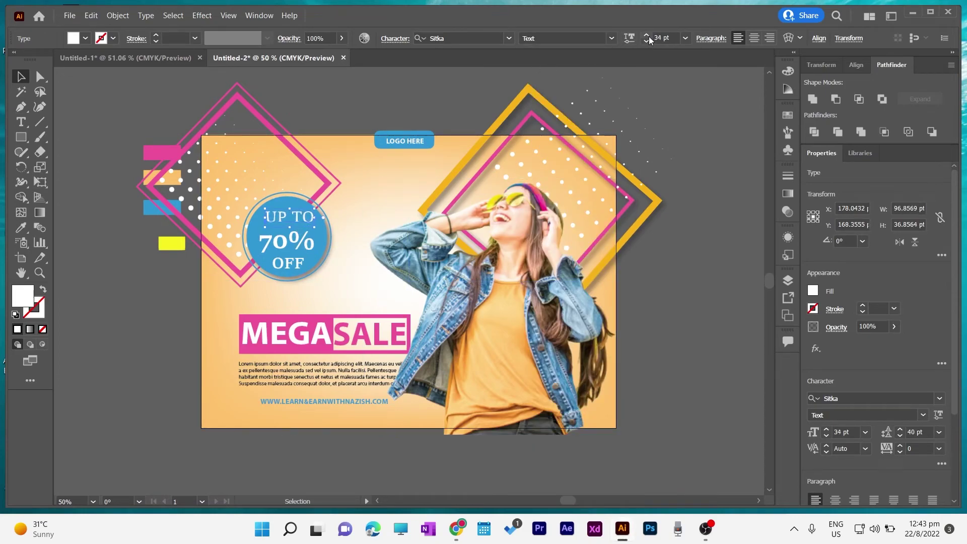
pyautogui.moveTo(295, 218)
pyautogui.mouseDown()
pyautogui.moveTo(282, 242)
pyautogui.moveTo(286, 264)
pyautogui.mouseUp()
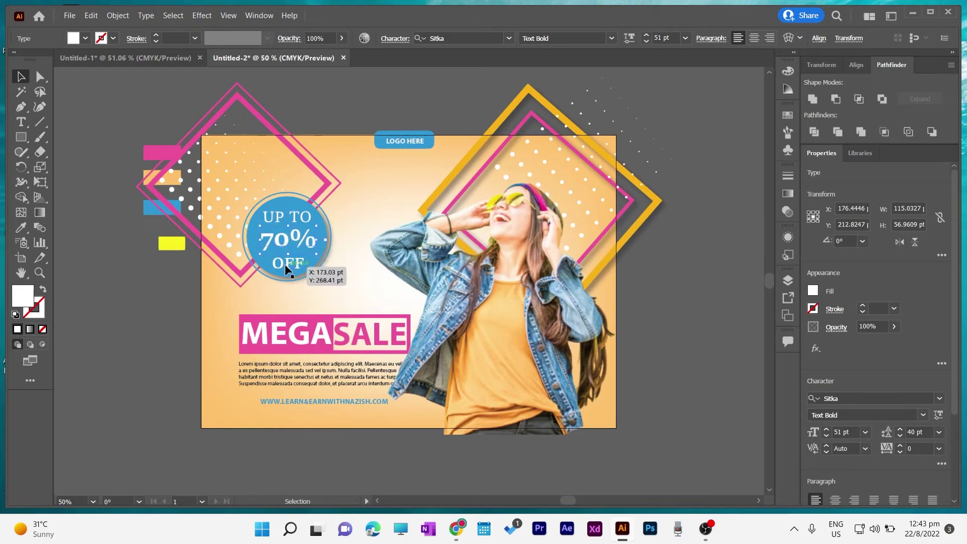
# Step: Switch OFF to the regular Text style and nudge it up beneath 70%
pyautogui.click(611, 38)
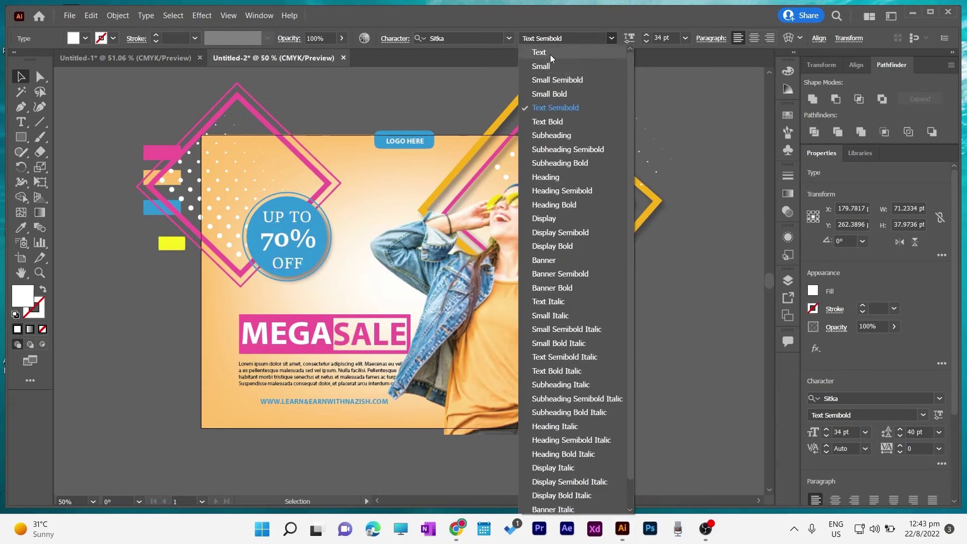
pyautogui.click(550, 53)
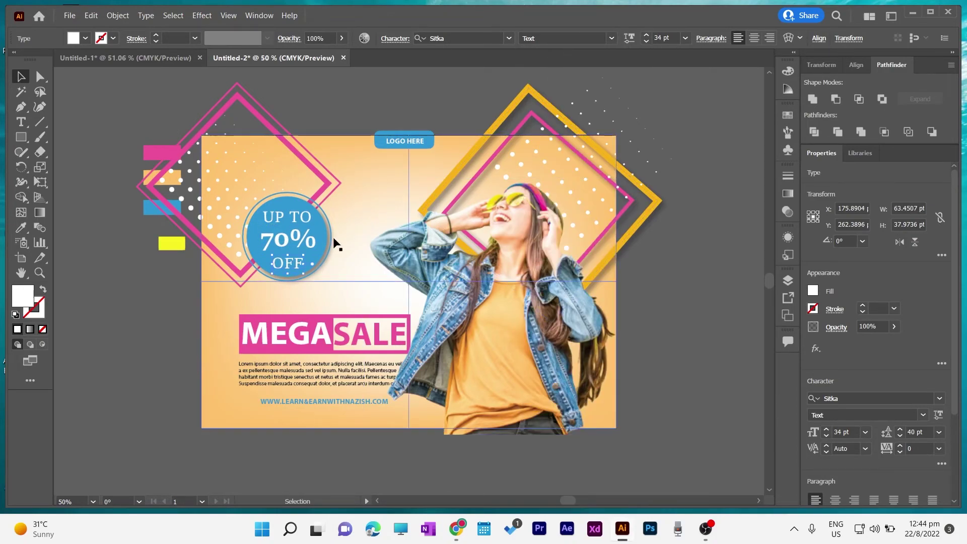
pyautogui.moveTo(286, 265); pyautogui.dragTo(286, 264)
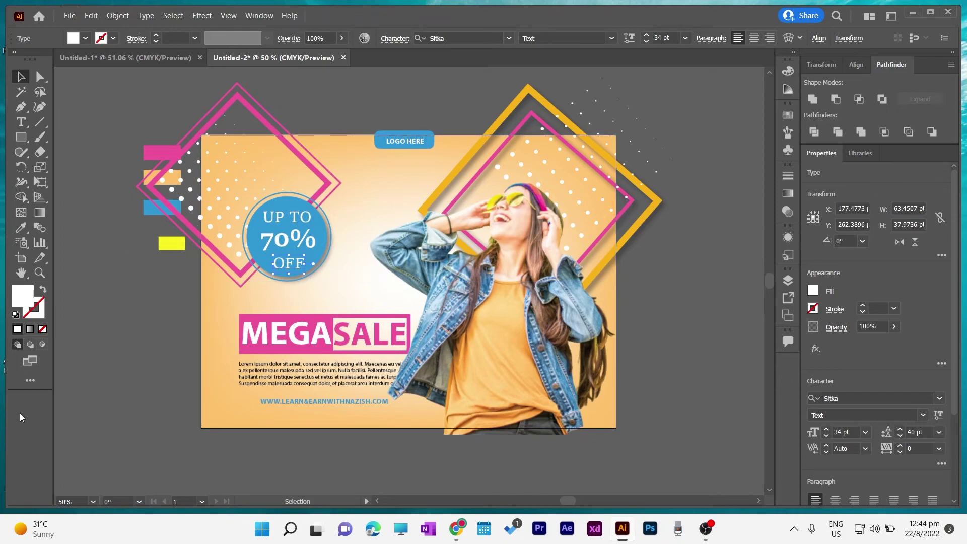
pyautogui.press('Up')
pyautogui.press('Up')
pyautogui.press('Up')
pyautogui.press('Up')
pyautogui.click(98, 409)
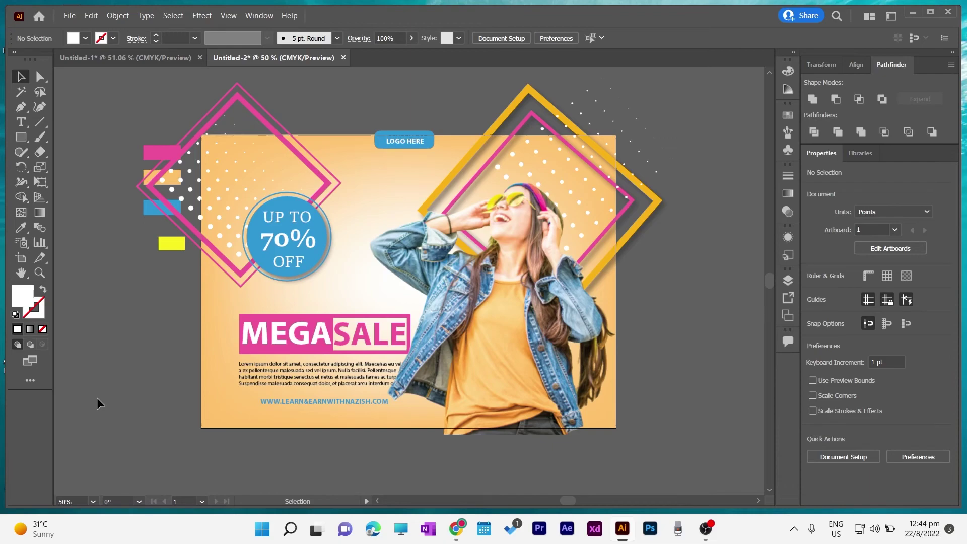
# Step: Draw a rectangle exactly covering the whole artboard
pyautogui.scroll(1, 96, 397)
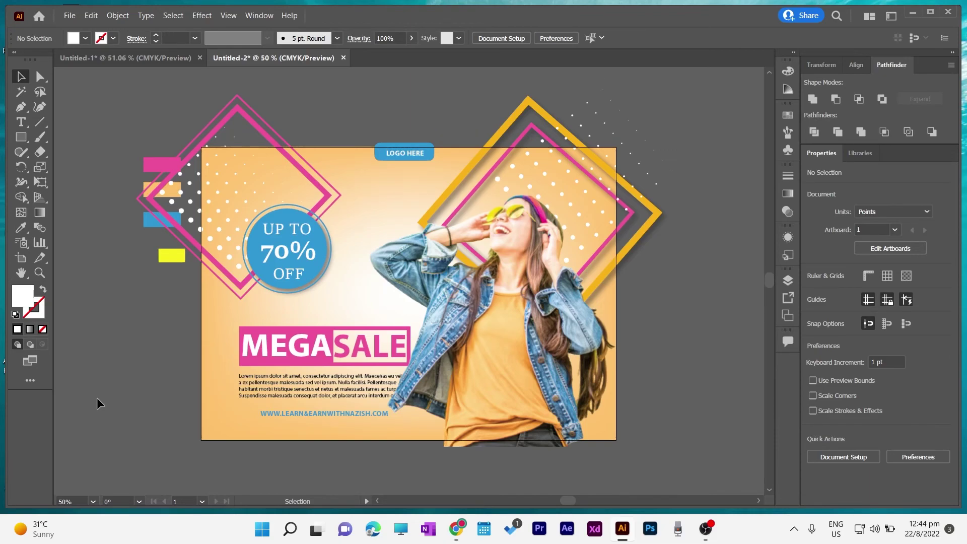
pyautogui.scroll(-1, 96, 398)
pyautogui.scroll(-1, 97, 397)
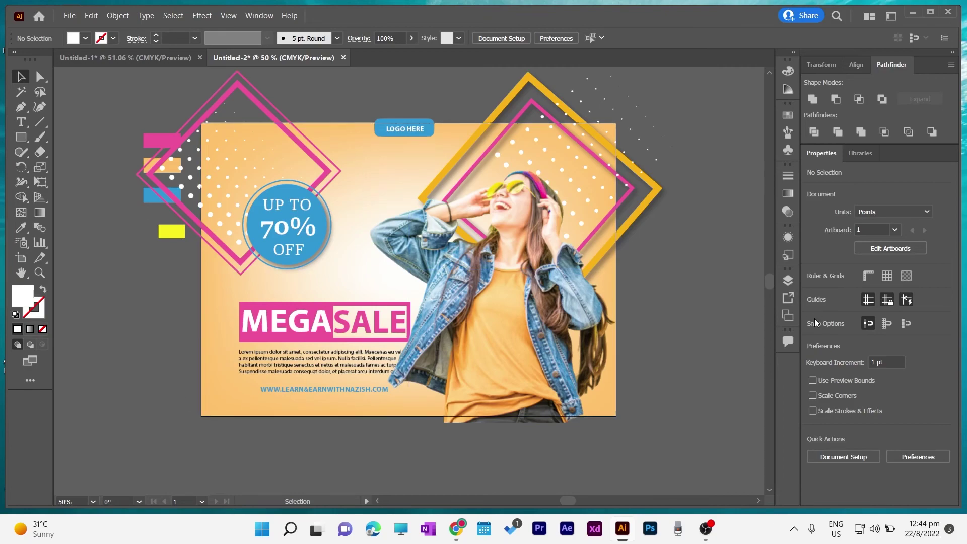
pyautogui.click(21, 137)
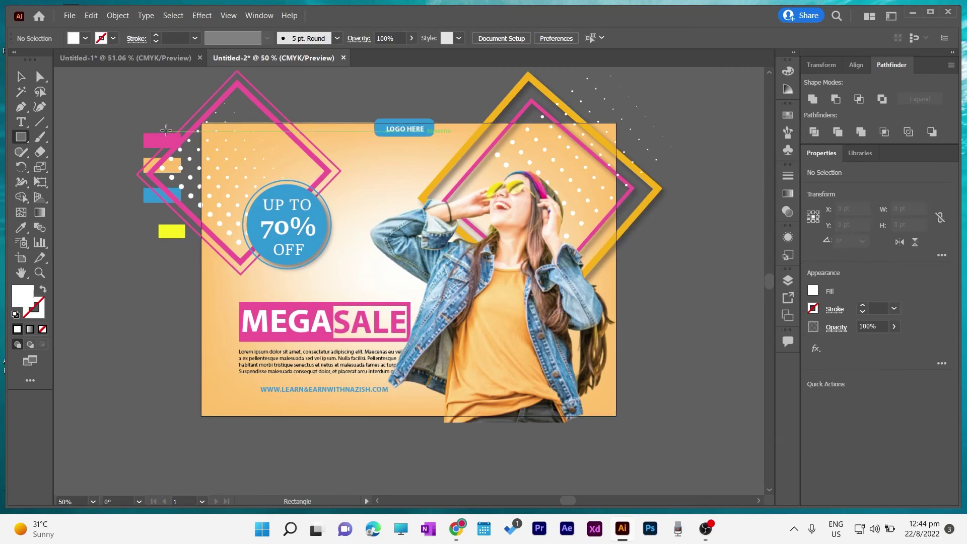
pyautogui.moveTo(202, 120); pyautogui.dragTo(259, 198)
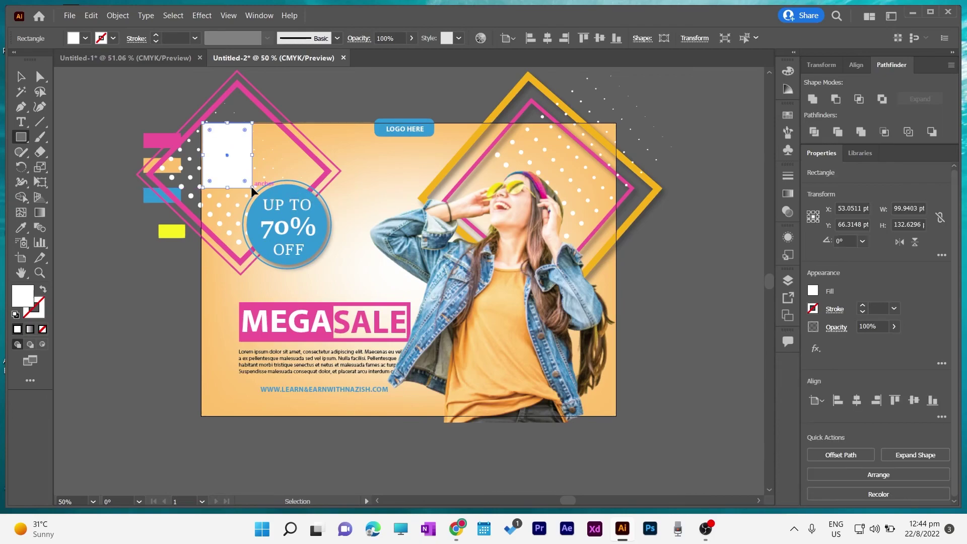
pyautogui.hotkey('ctrl', 'z')
pyautogui.moveTo(201, 121); pyautogui.dragTo(262, 177)
pyautogui.hotkey('ctrl', 'z')
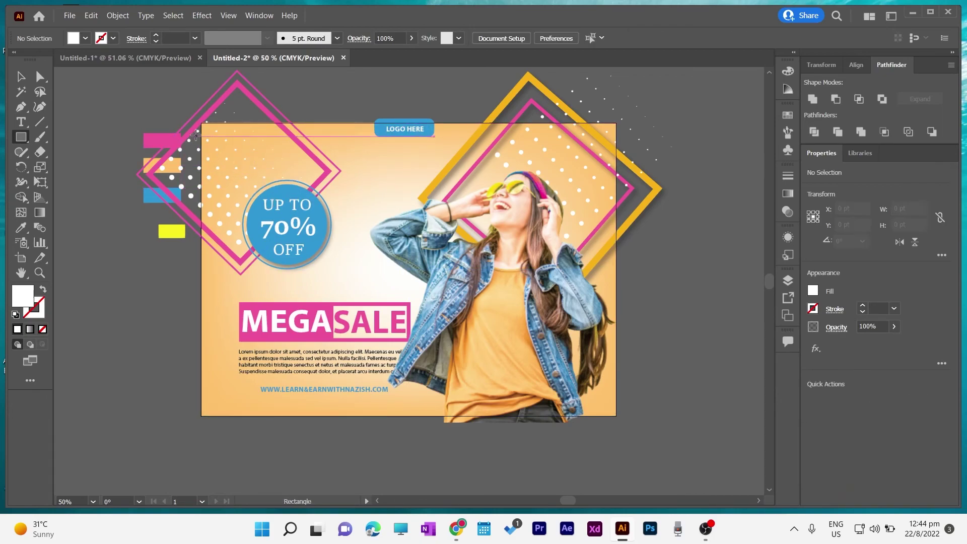
pyautogui.moveTo(201, 122); pyautogui.dragTo(615, 417)
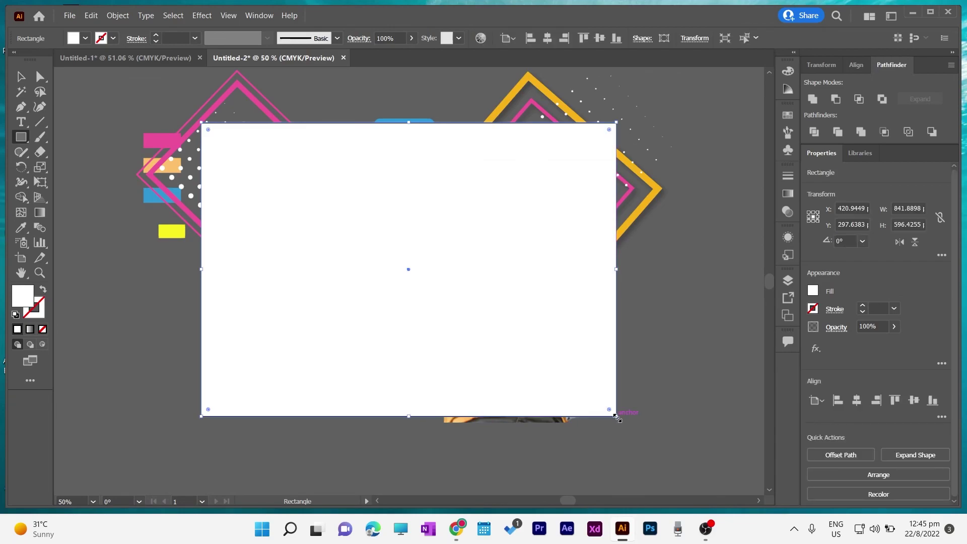
# Step: Select the rectangle with all the artwork and make a clipping mask
pyautogui.press('v')
pyautogui.moveTo(658, 440); pyautogui.dragTo(197, 105)
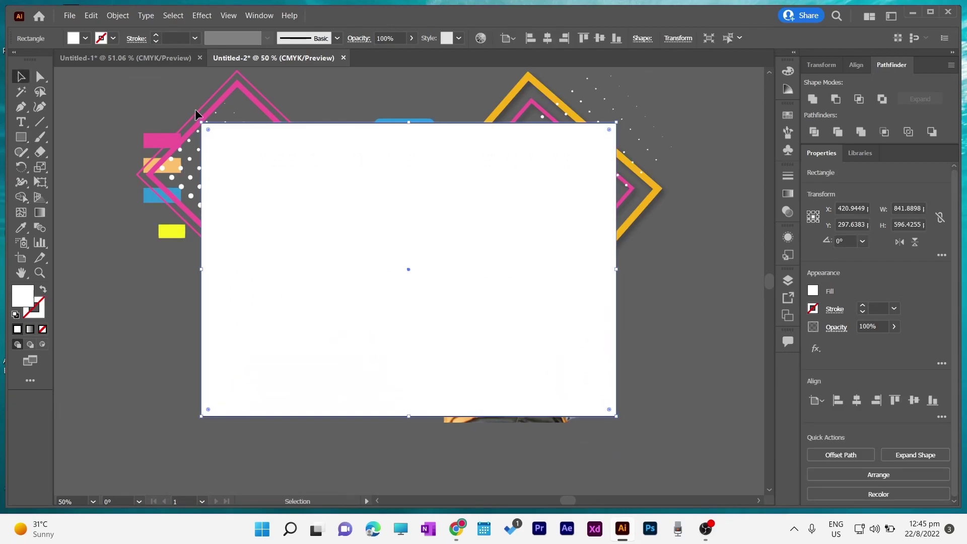
pyautogui.rightClick(323, 183)
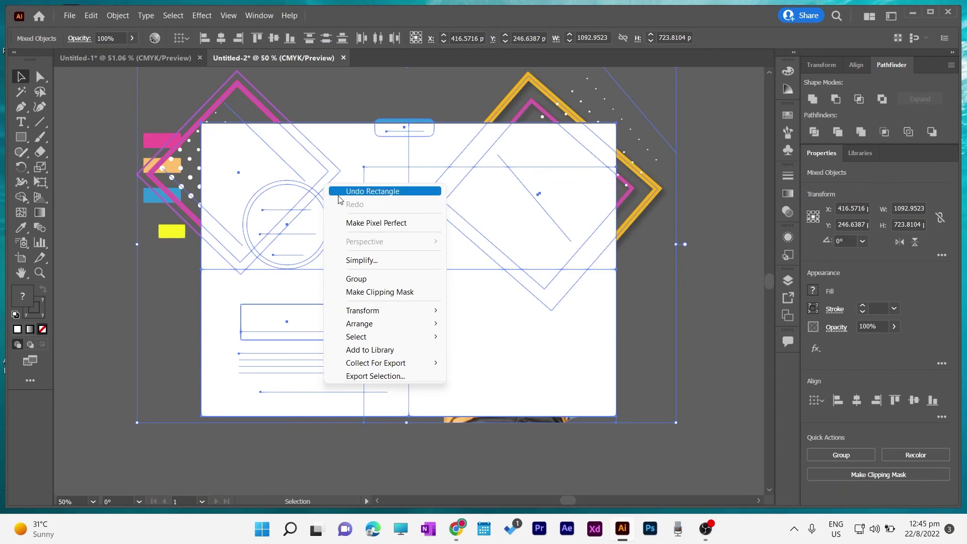
pyautogui.click(388, 291)
pyautogui.click(663, 195)
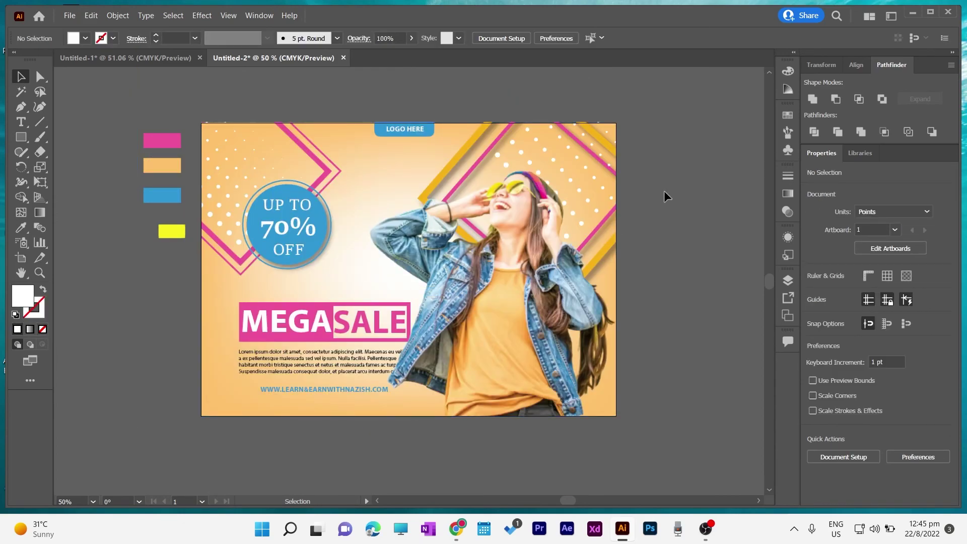
# Step: Switch the screen mode to Presentation Mode to preview the finished banner
pyautogui.click(31, 361)
pyautogui.click(86, 359)
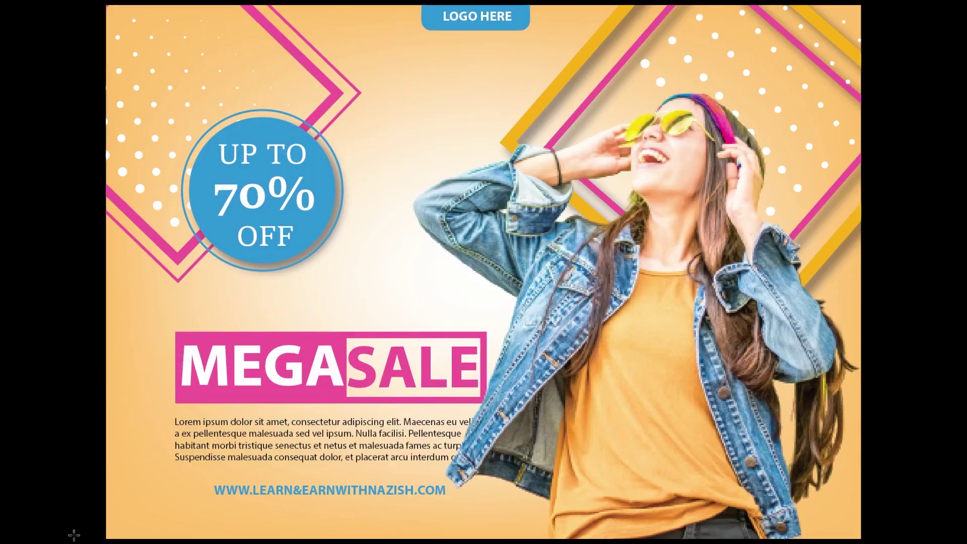